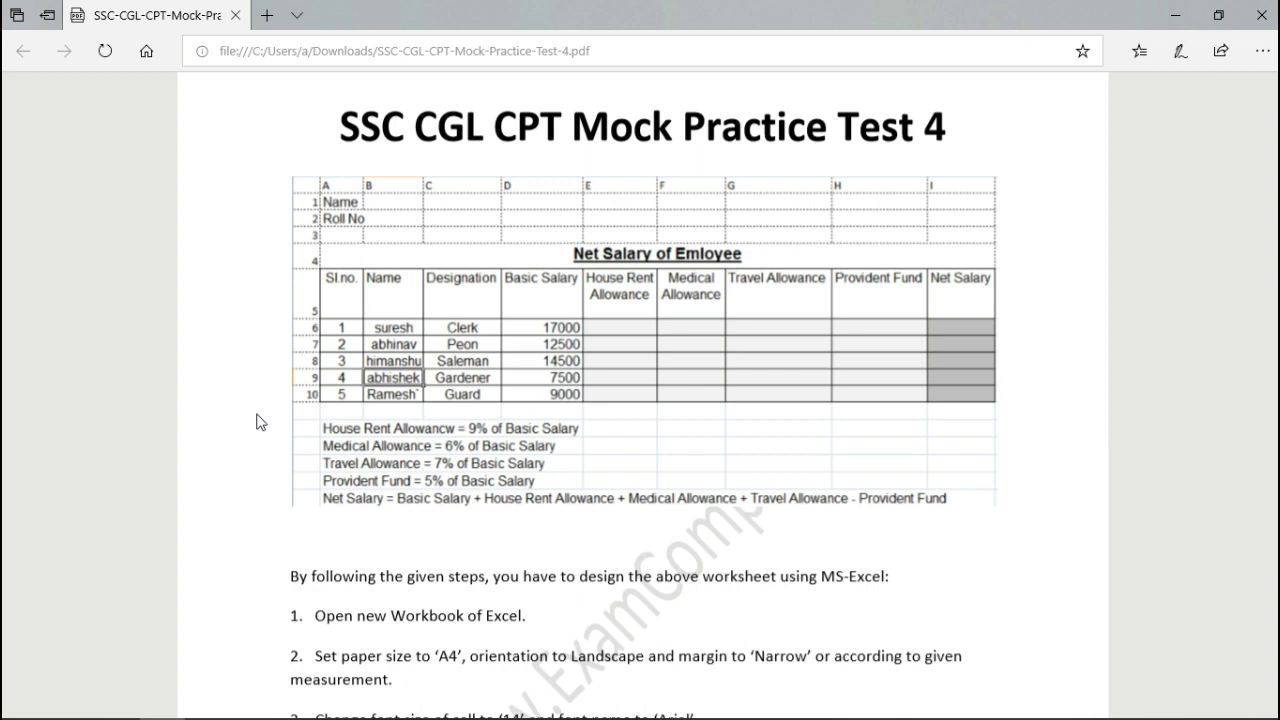
Scroll through the Net Salary of Employee PDF to read the sample table and steps 1–9
scroll(257, 421, "down", 5)
scroll(257, 421, "up", 2)
scroll(257, 421, "up", 2)
scroll(257, 421, "up", 1)
scroll(257, 421, "up", 1)
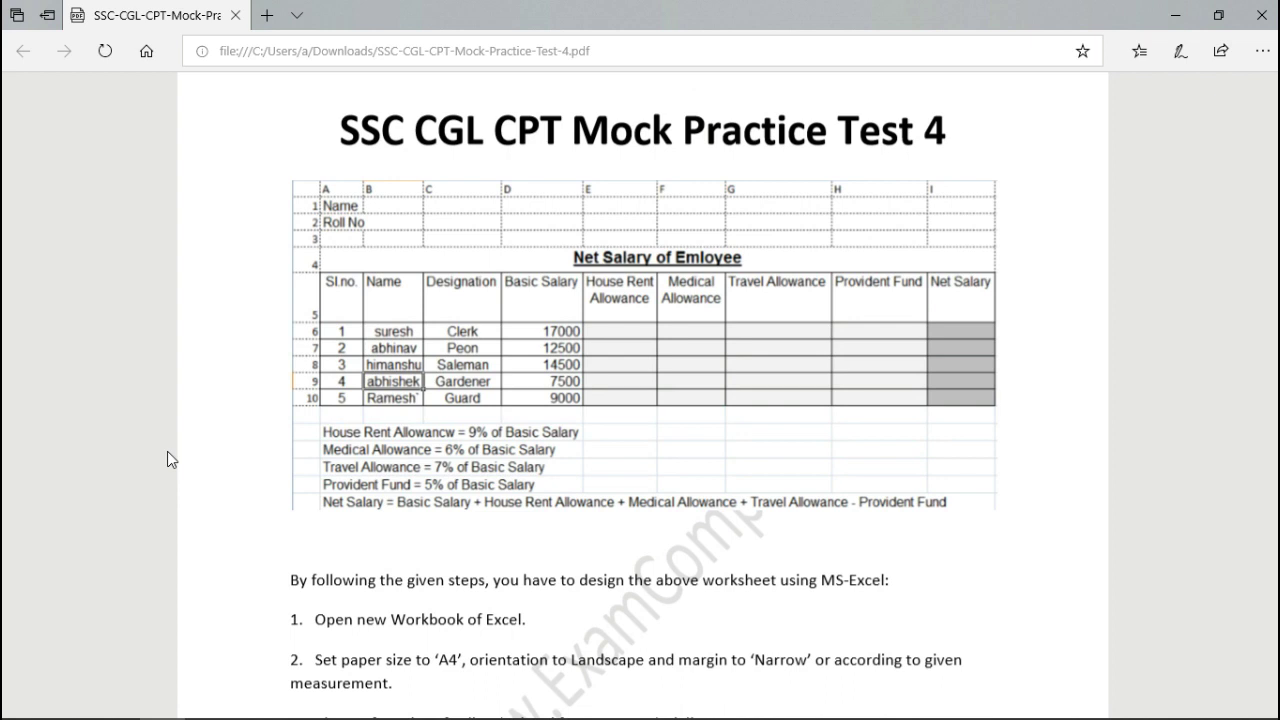
scroll(167, 451, "down", 3)
scroll(167, 451, "down", 3)
scroll(167, 451, "down", 3)
scroll(167, 459, "down", 2)
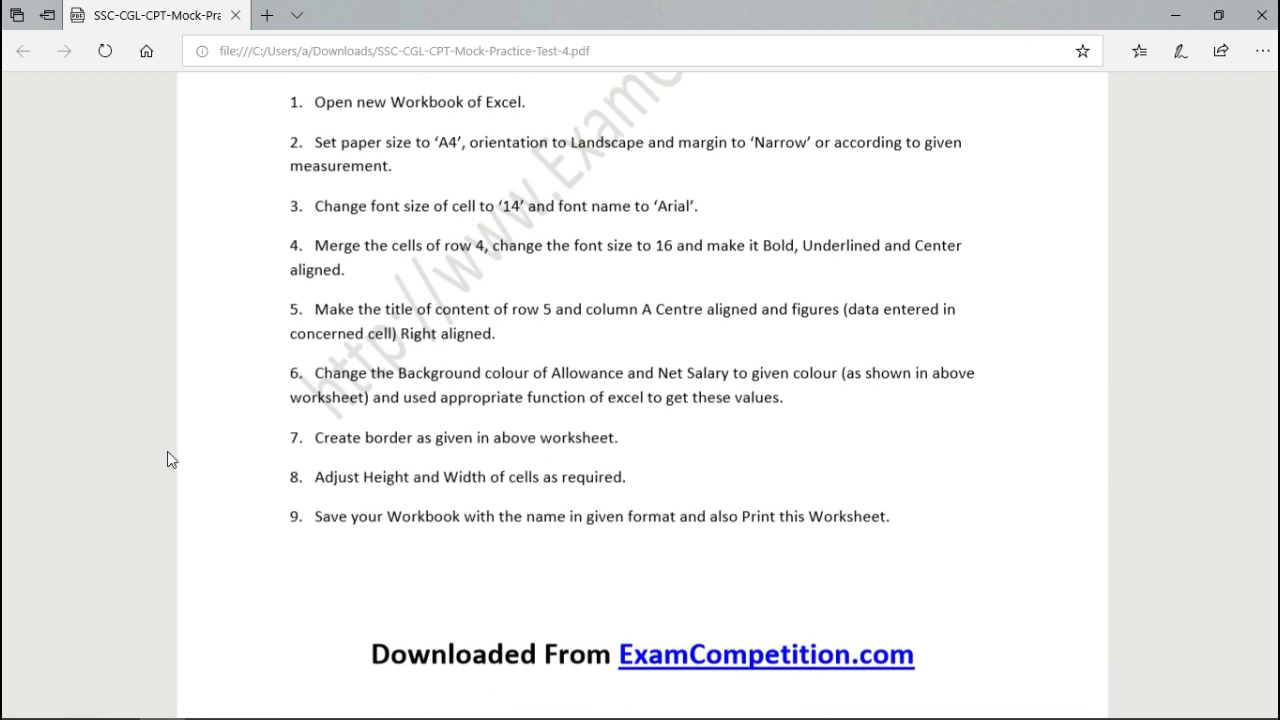
scroll(167, 459, "down", 1)
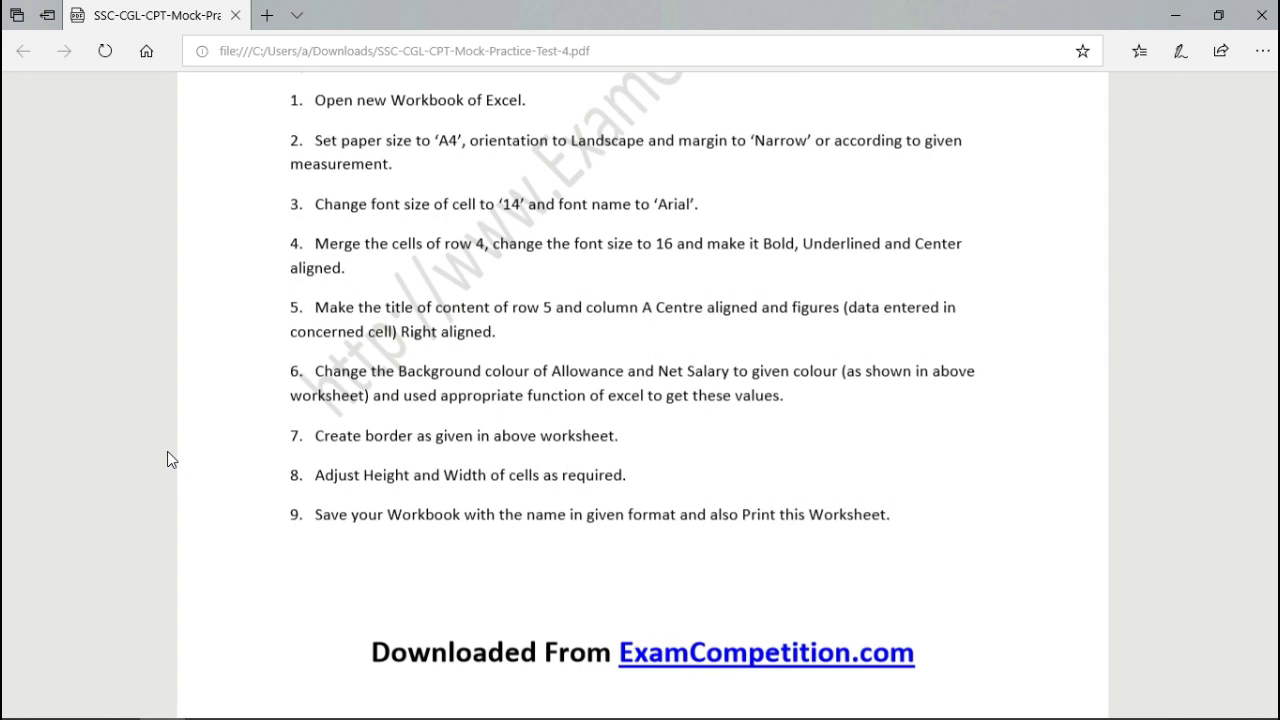
scroll(167, 459, "up", 1)
scroll(167, 459, "up", 2)
scroll(167, 459, "up", 2)
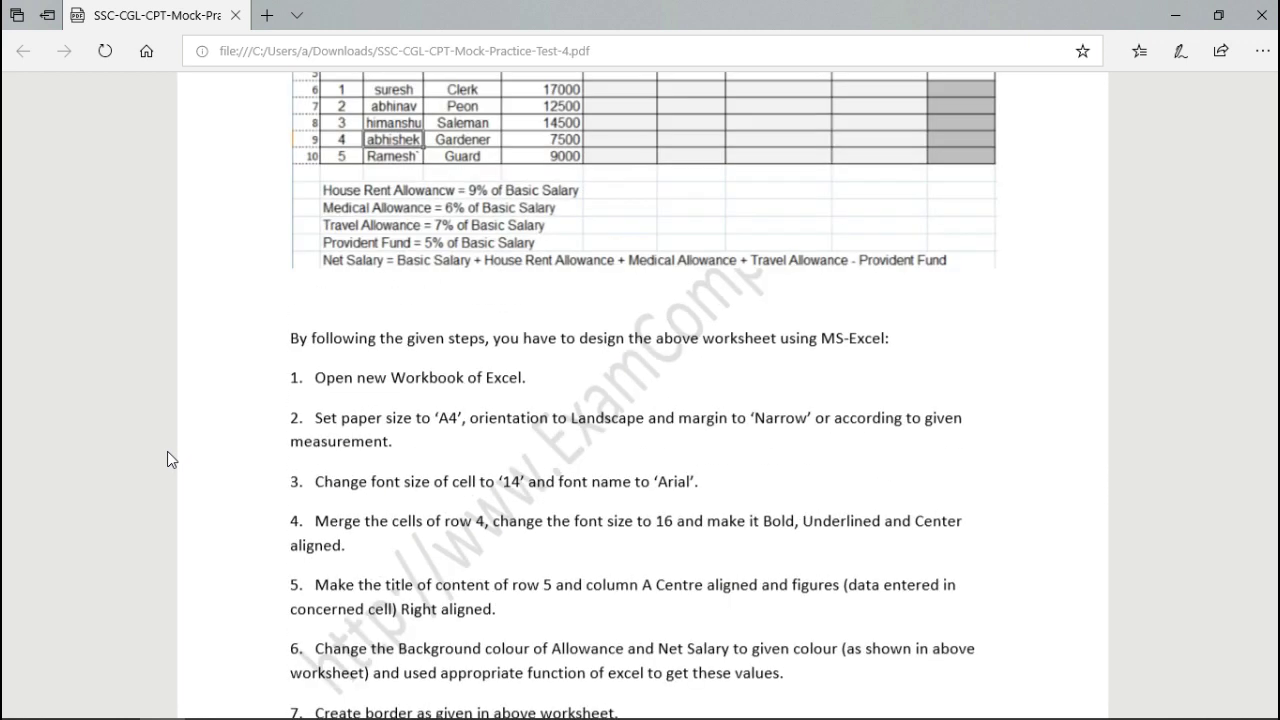
scroll(167, 459, "up", 2)
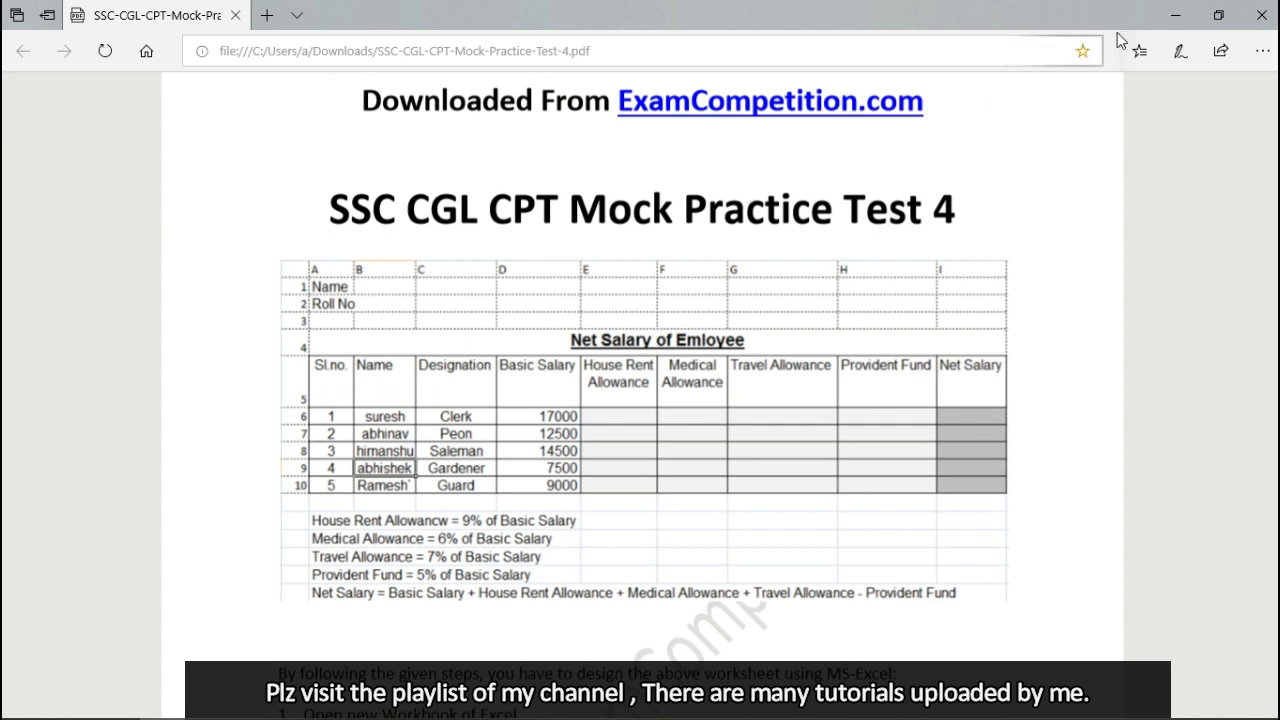
Minimize the Edge window and refresh the desktop
left_click(1179, 18)
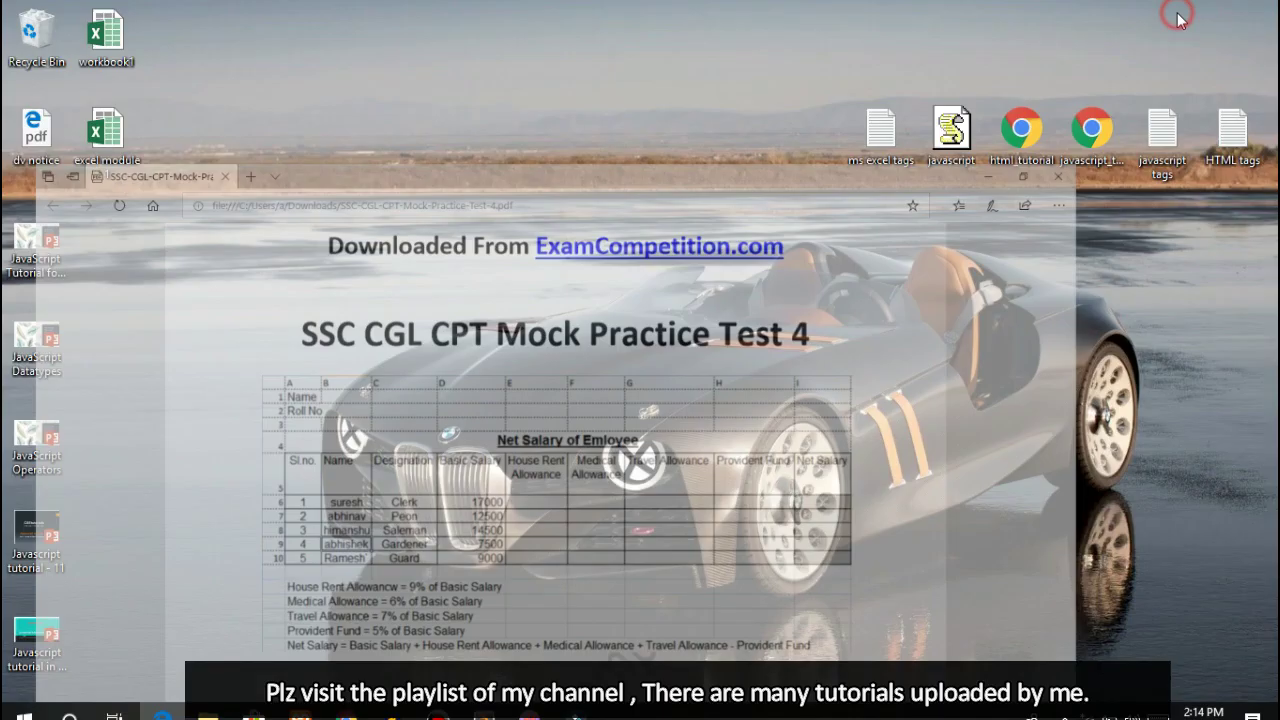
right_click(538, 309)
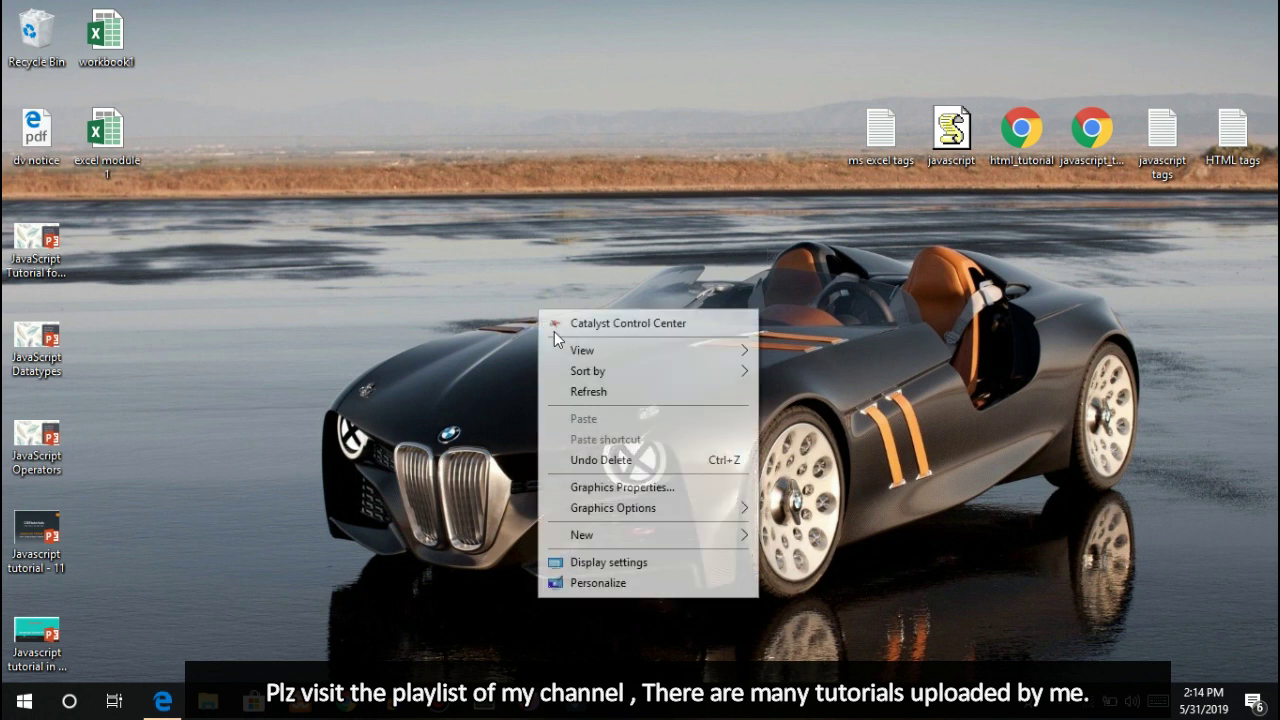
left_click(585, 397)
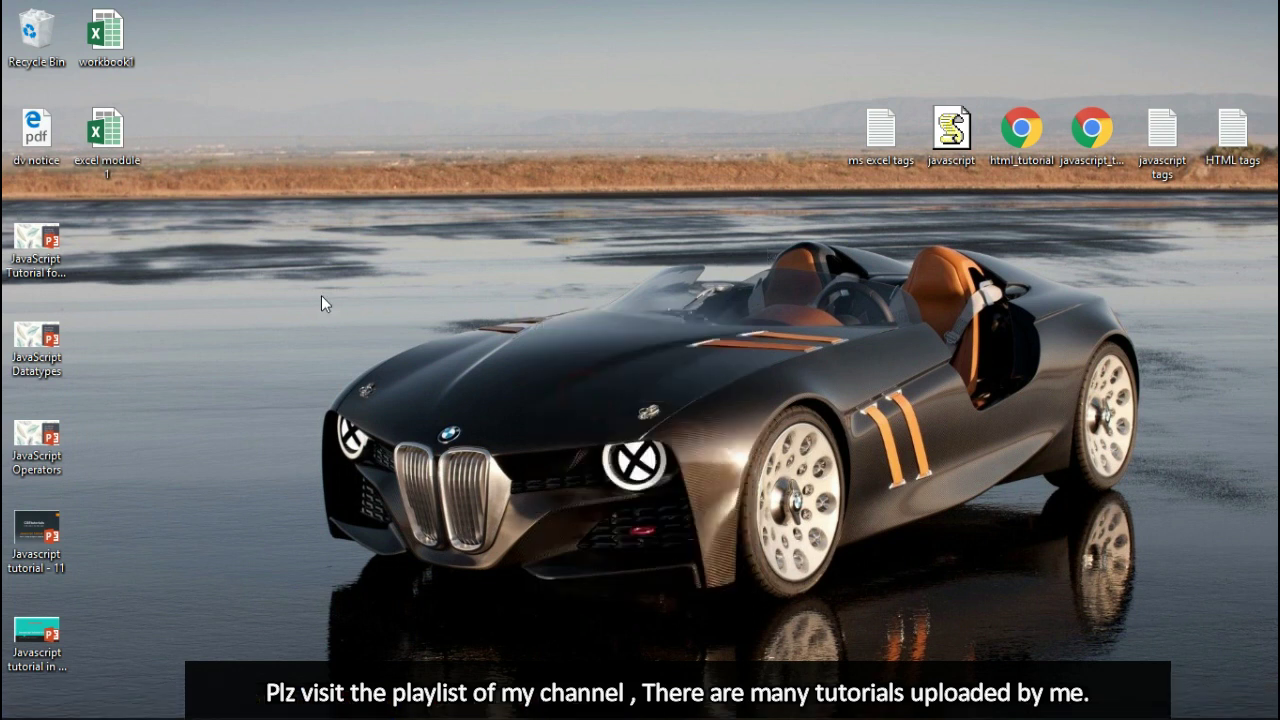
right_click(338, 267)
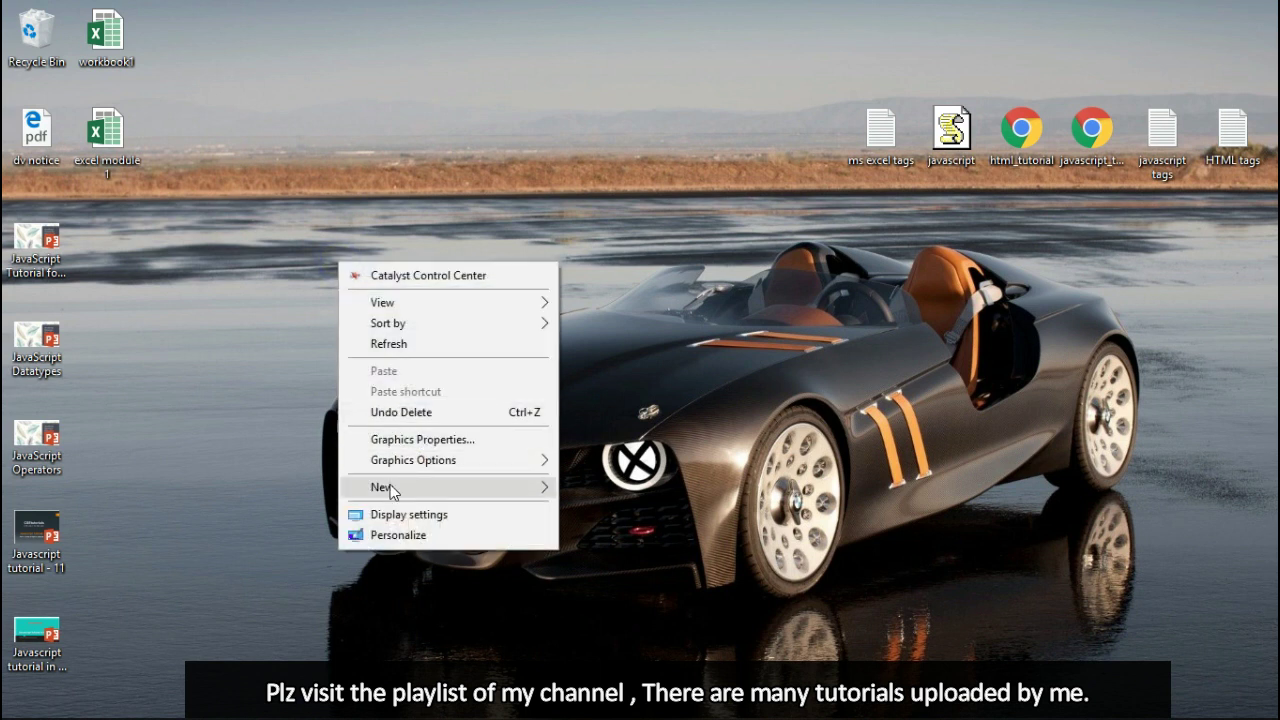
left_click(186, 455)
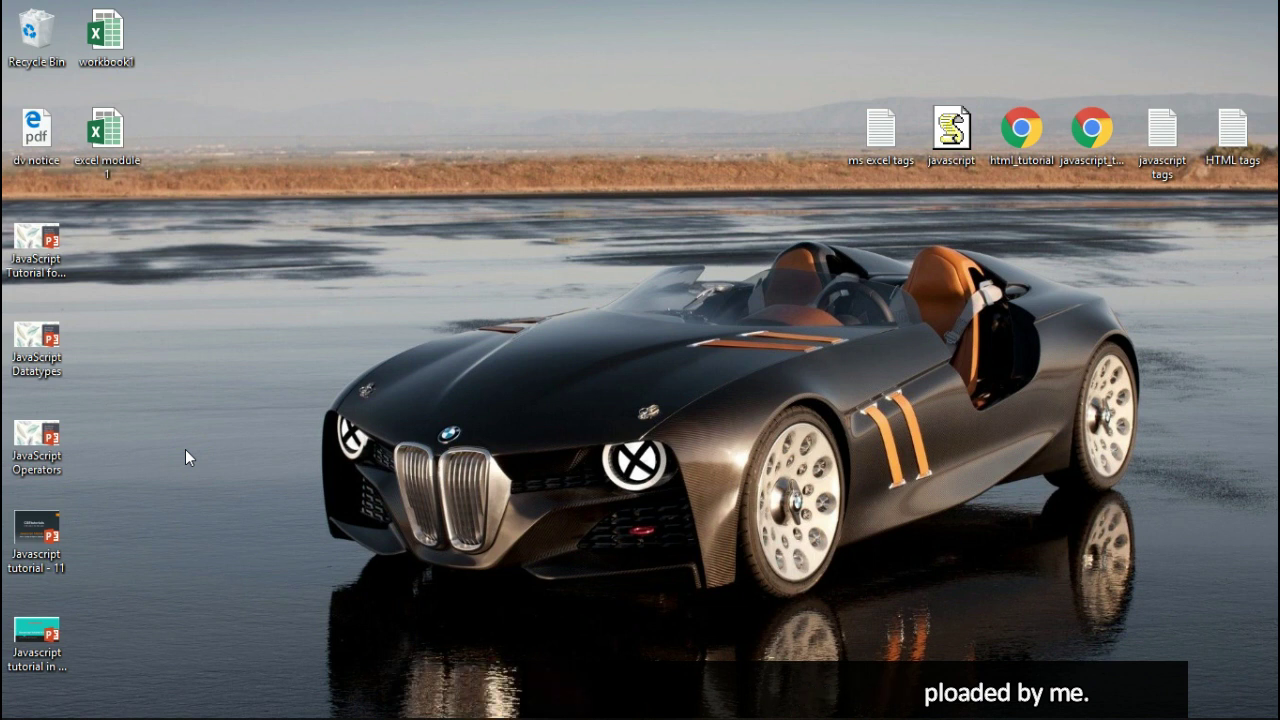
Create a New Microsoft Excel Worksheet on the desktop under its default name and open it
right_click(215, 420)
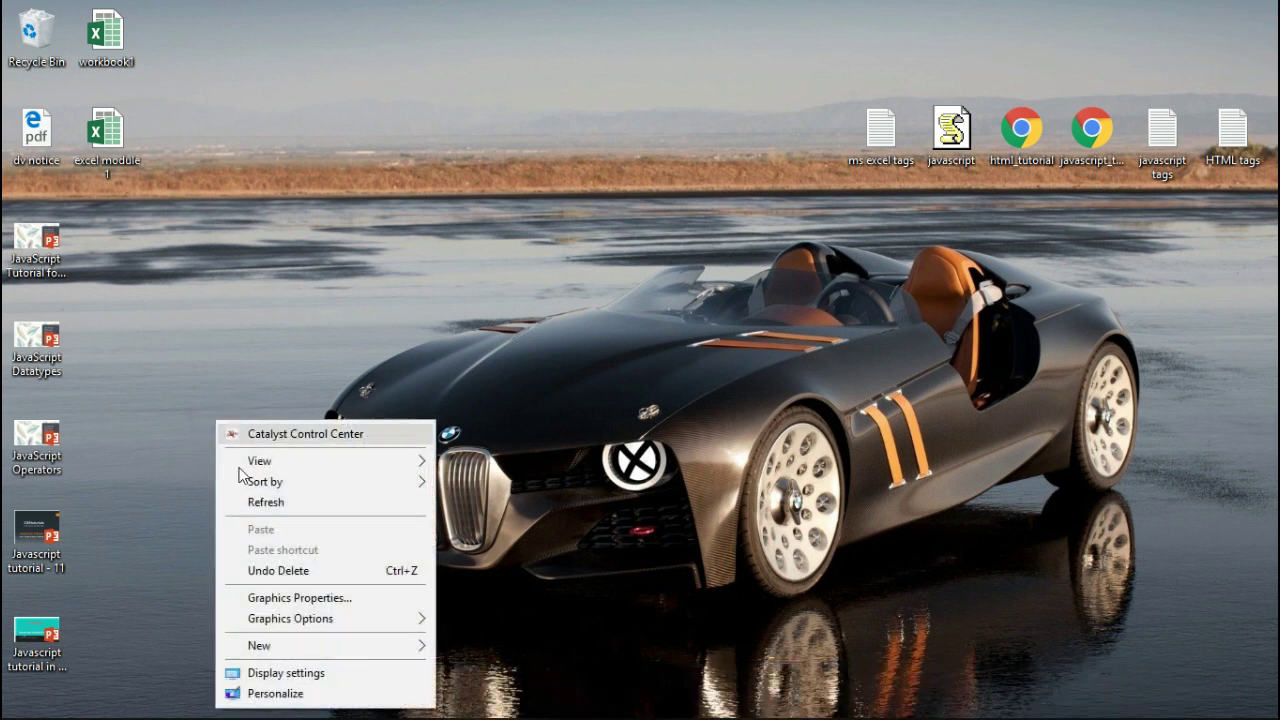
mouse_move(259, 645)
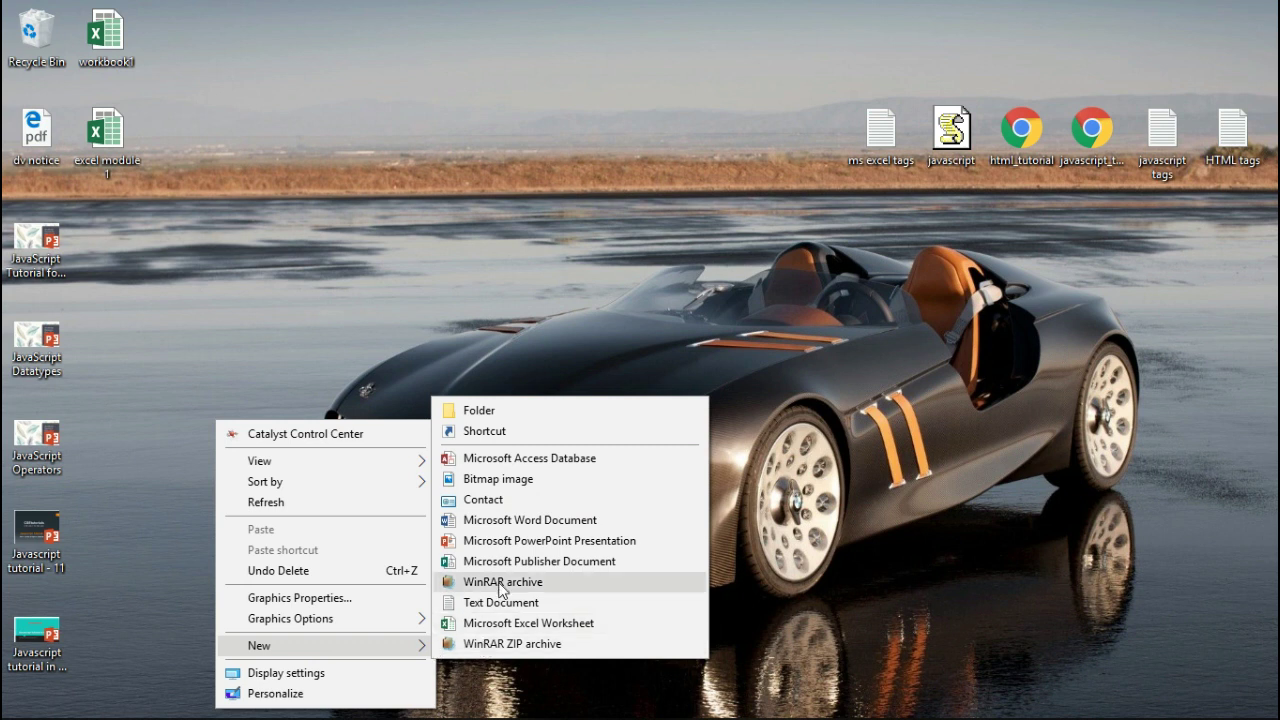
left_click(500, 623)
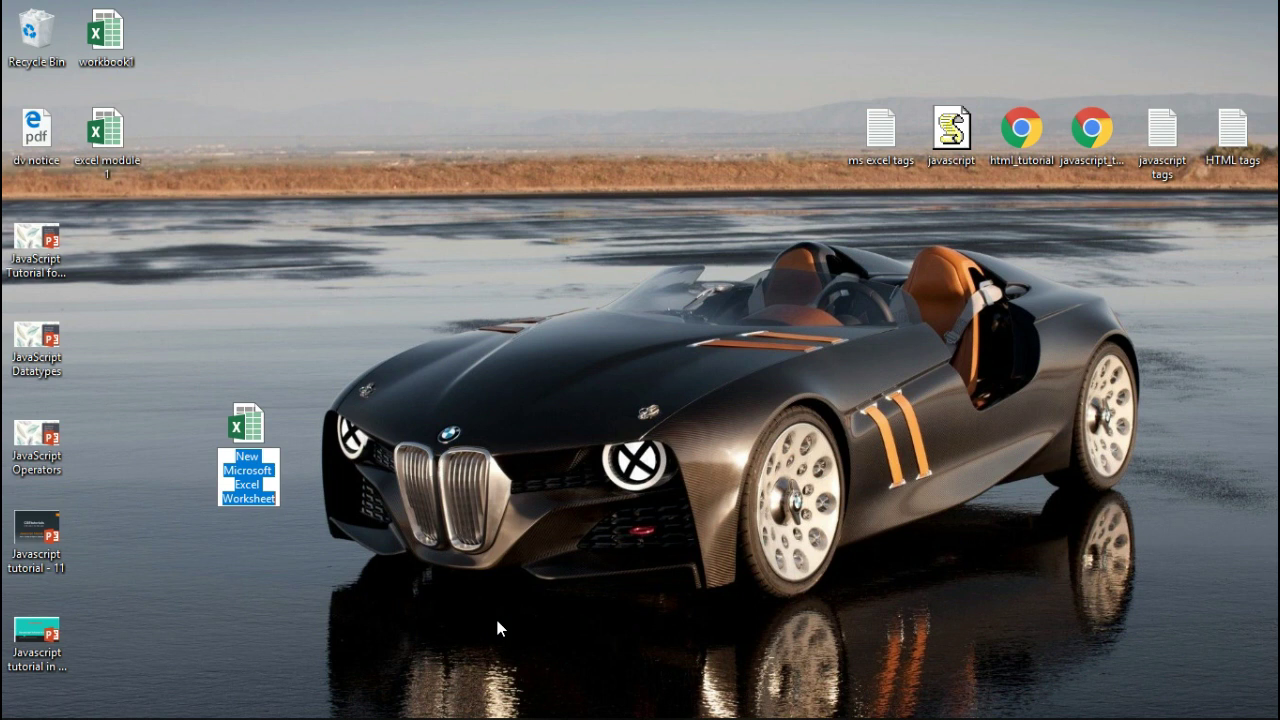
key("Return")
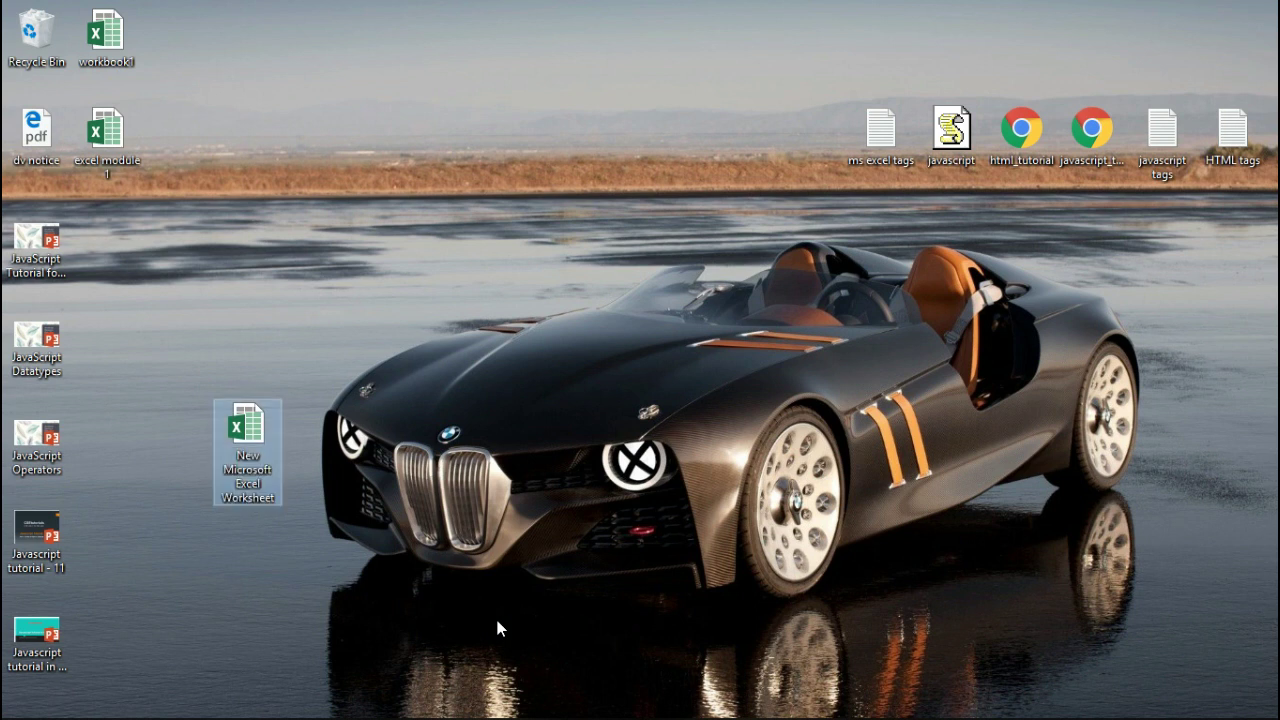
key("Return")
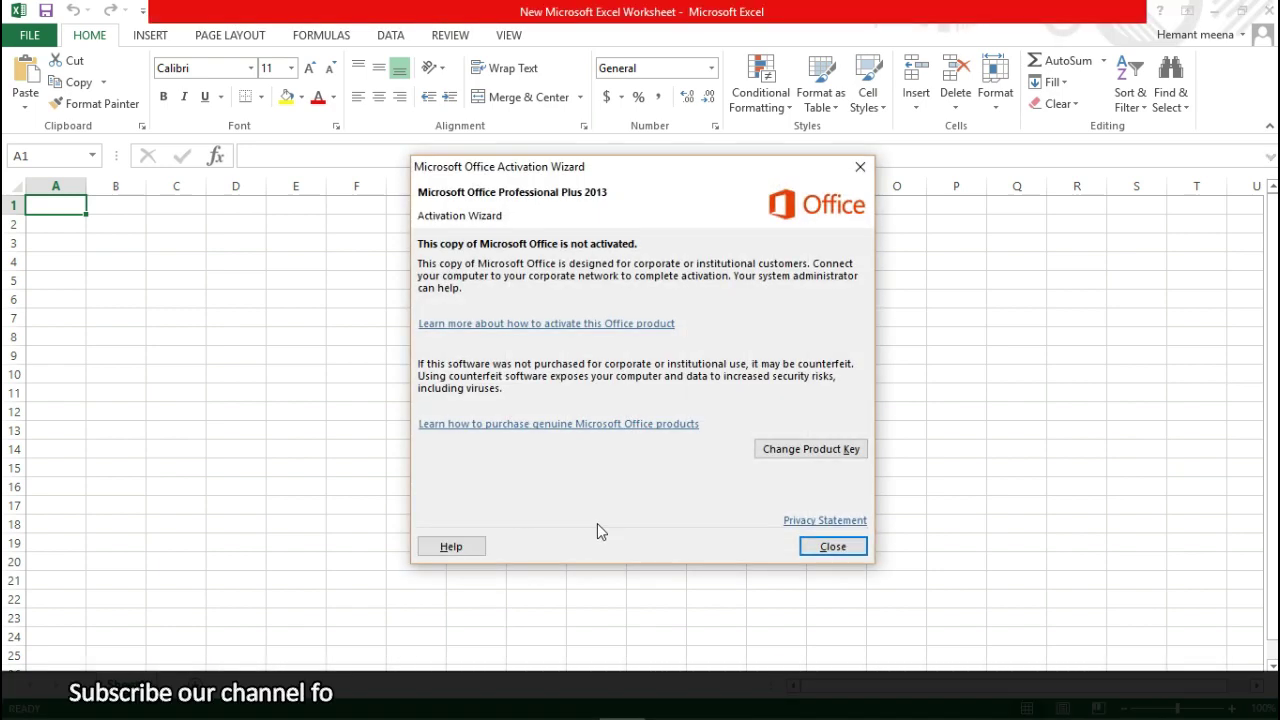
Dismiss the Office activation notice, then set Page Layout size to A4 and orientation to Landscape
left_click(810, 546)
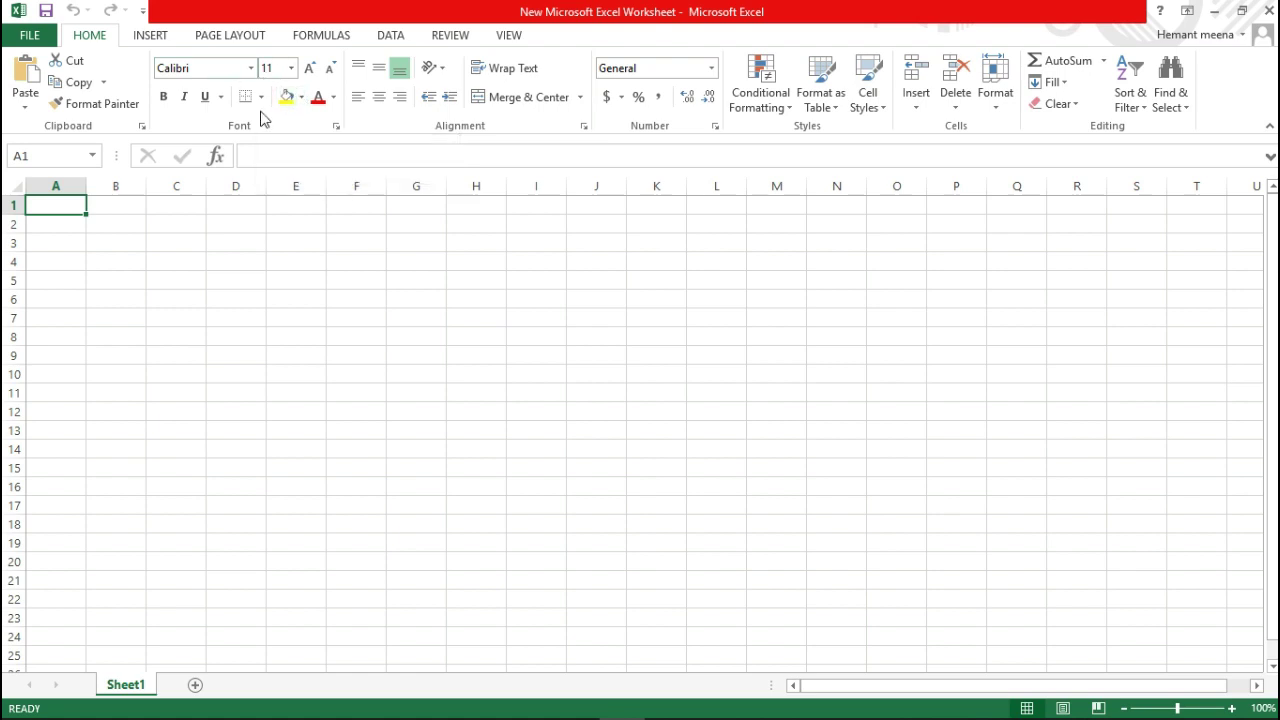
left_click(214, 38)
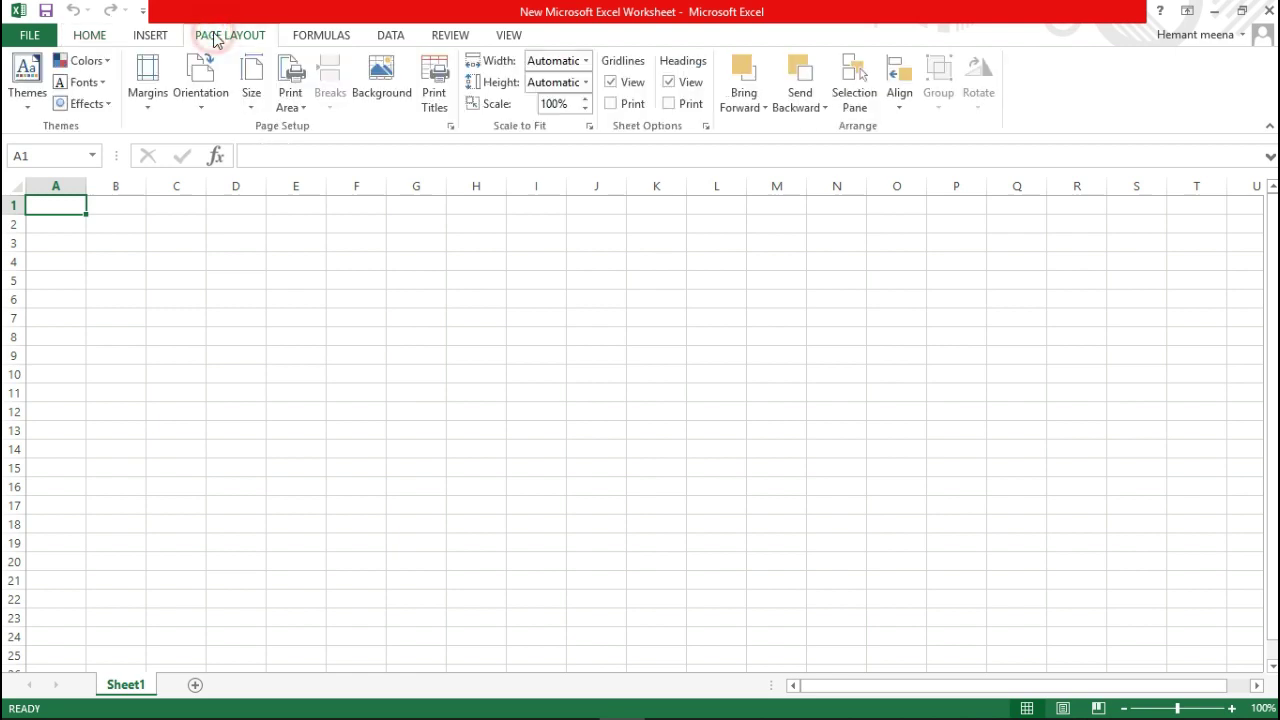
left_click(252, 110)
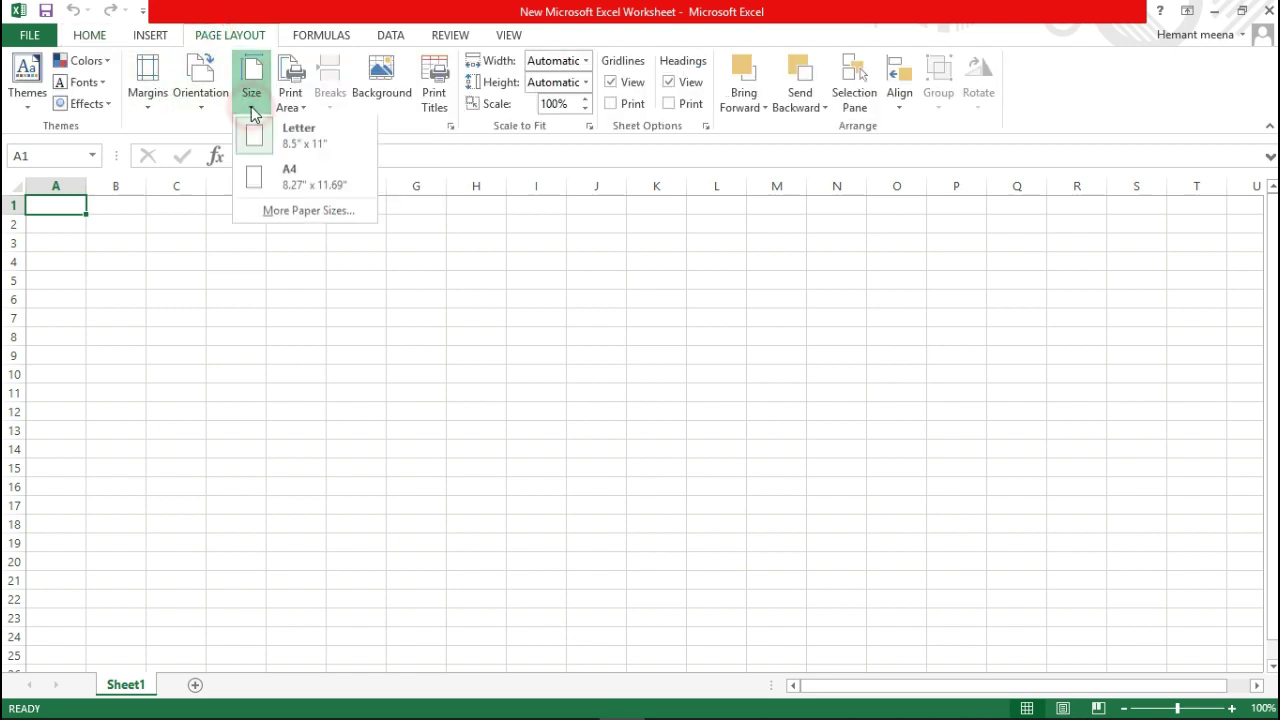
left_click(298, 183)
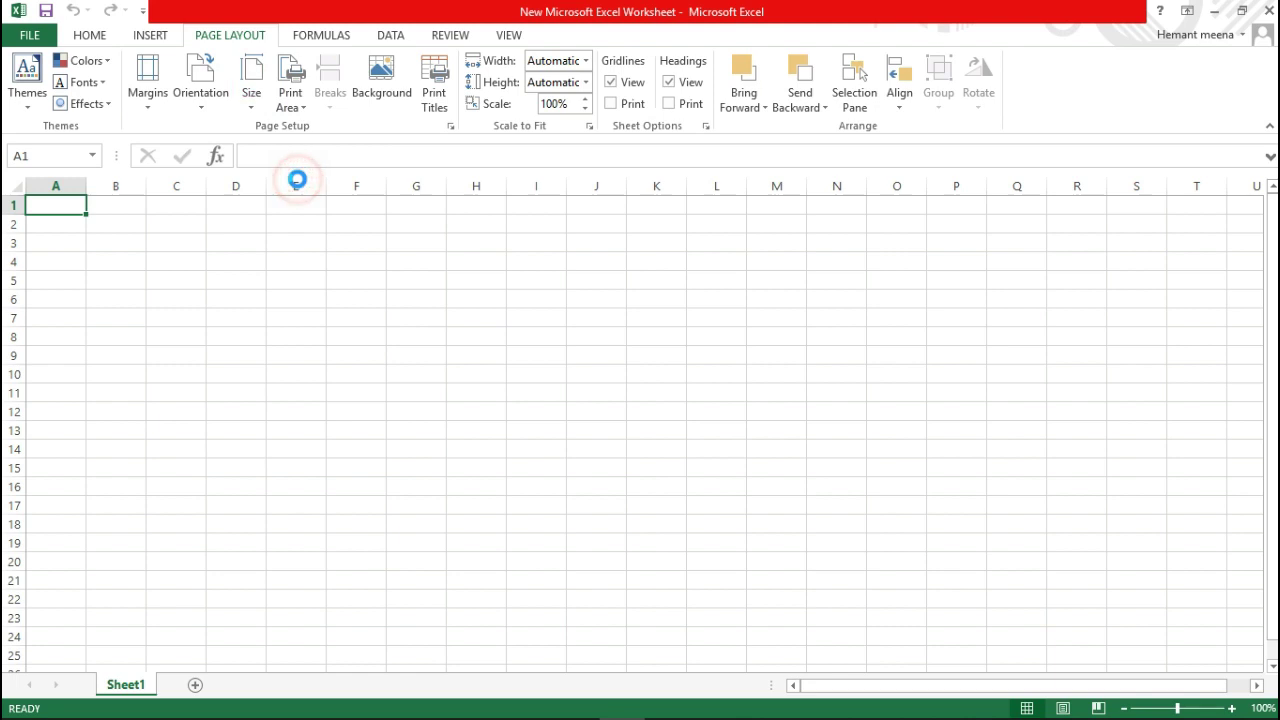
left_click(202, 112)
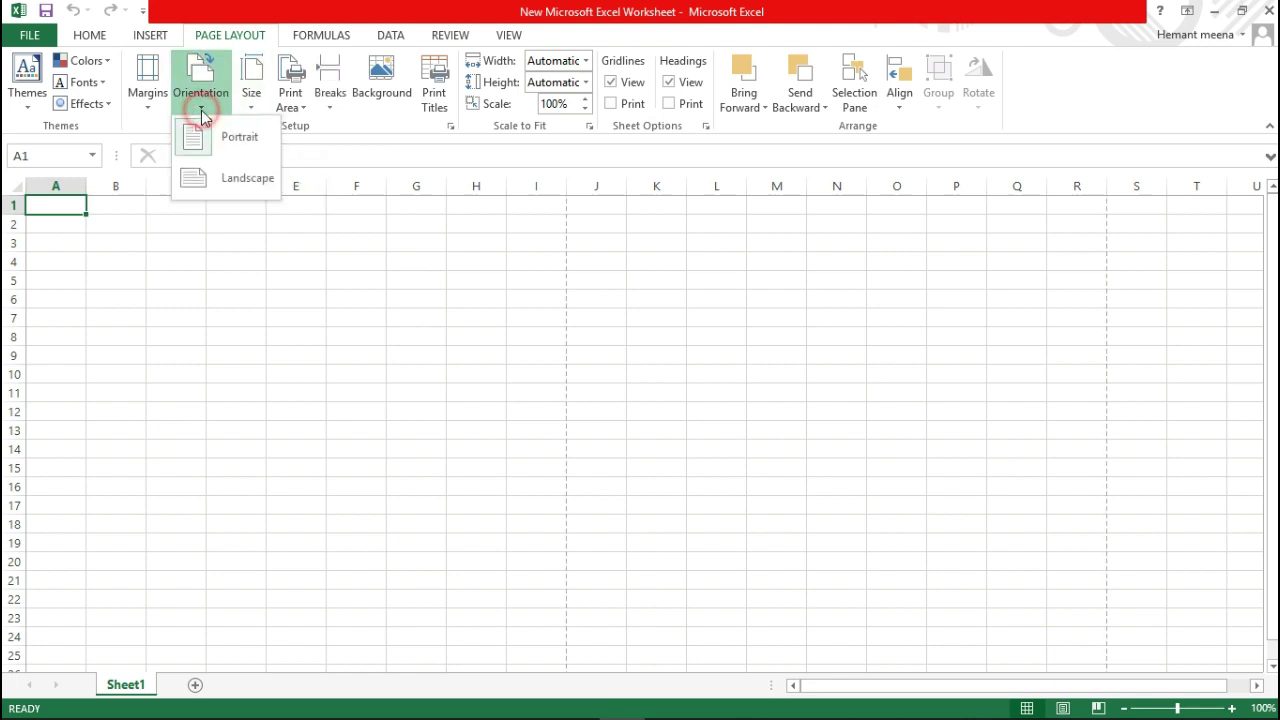
left_click(246, 180)
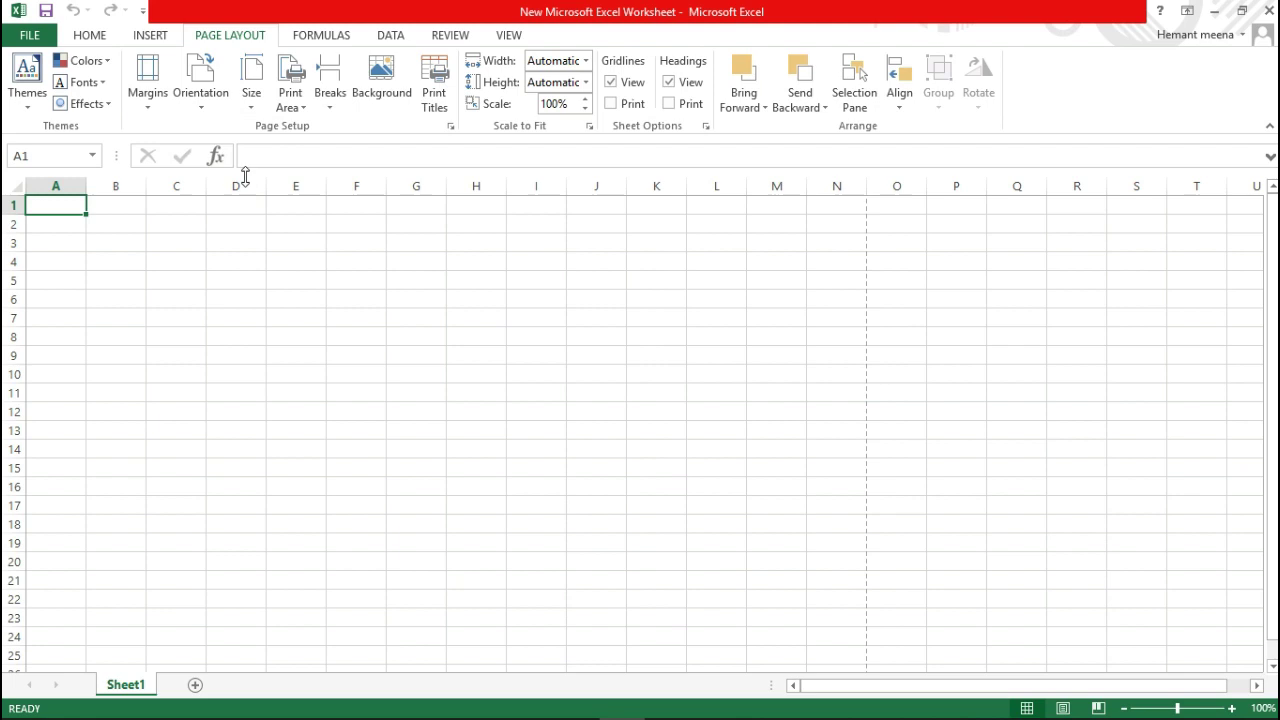
Choose the Narrow preset from the Page Layout Margins list
left_click(148, 108)
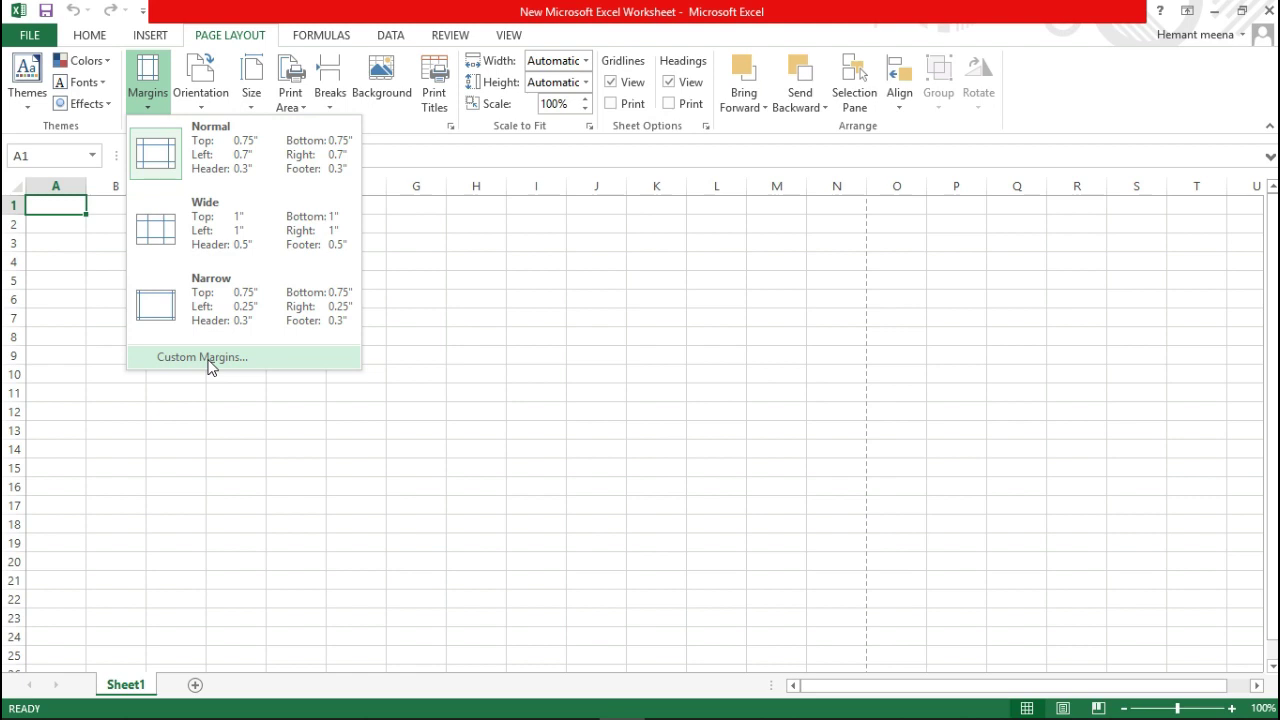
left_click(215, 310)
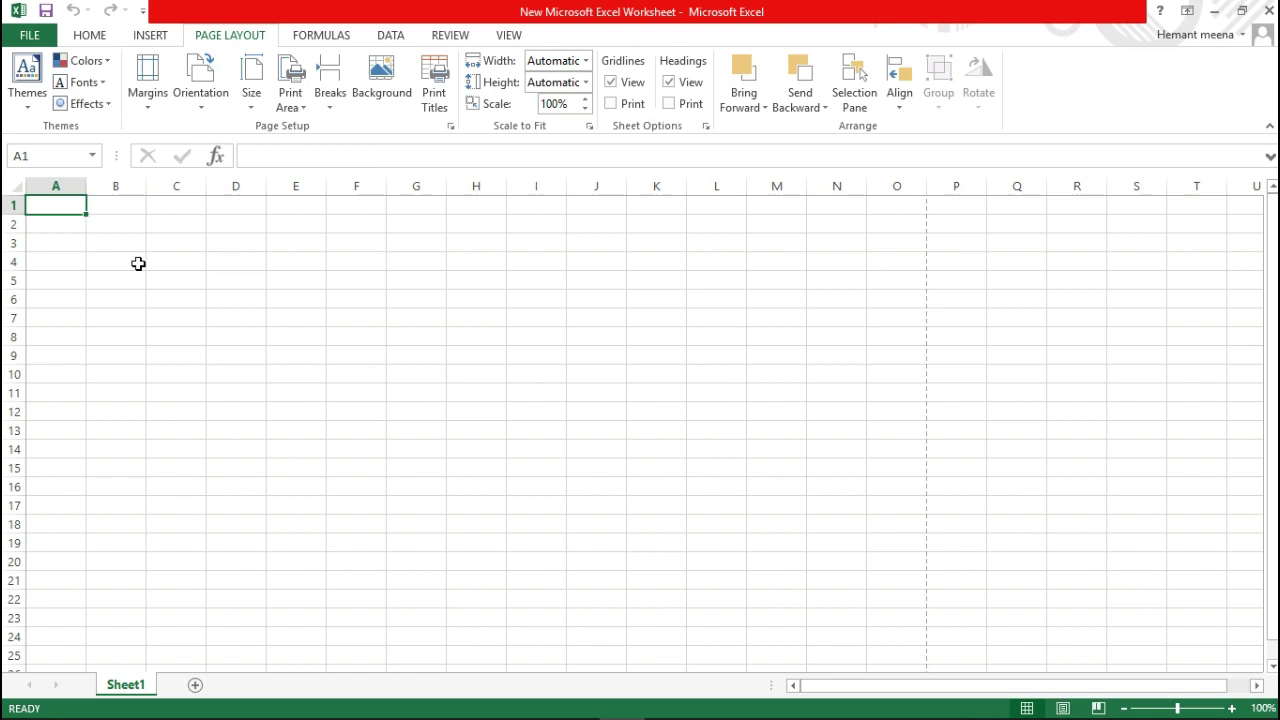
Select the entire sheet and set its font to Arial at size 14
left_click(138, 263)
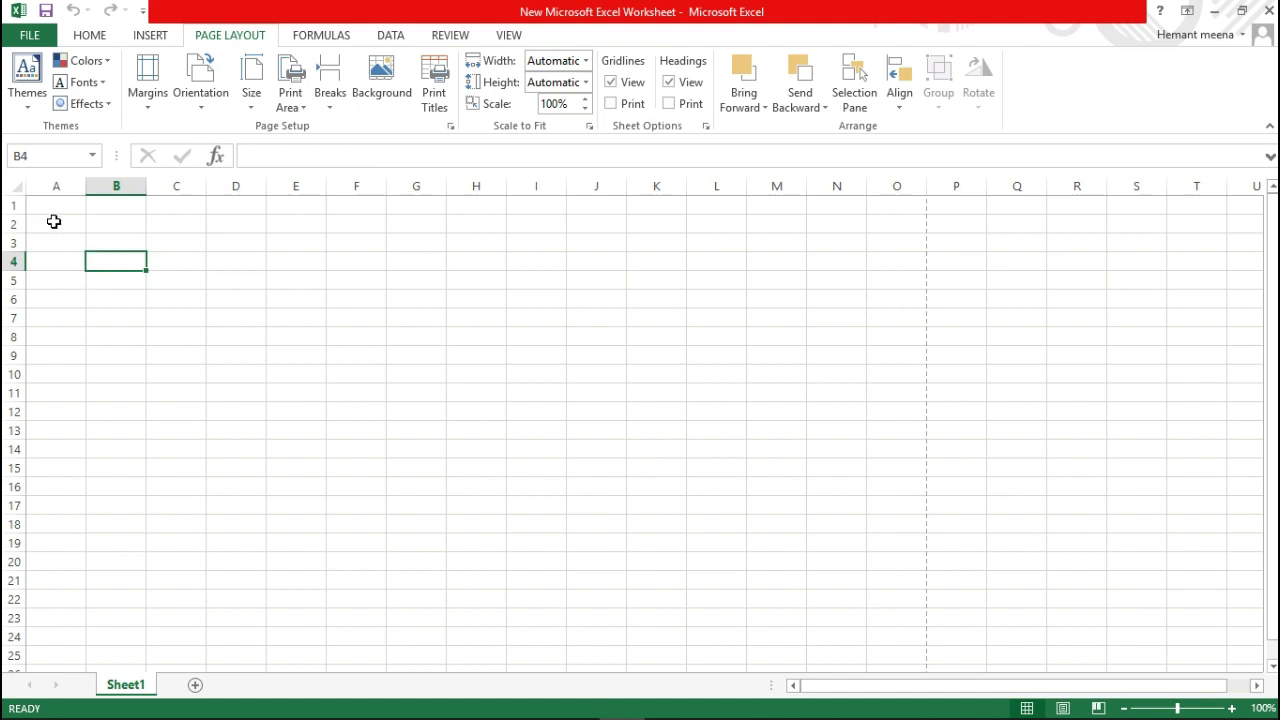
left_click(15, 187)
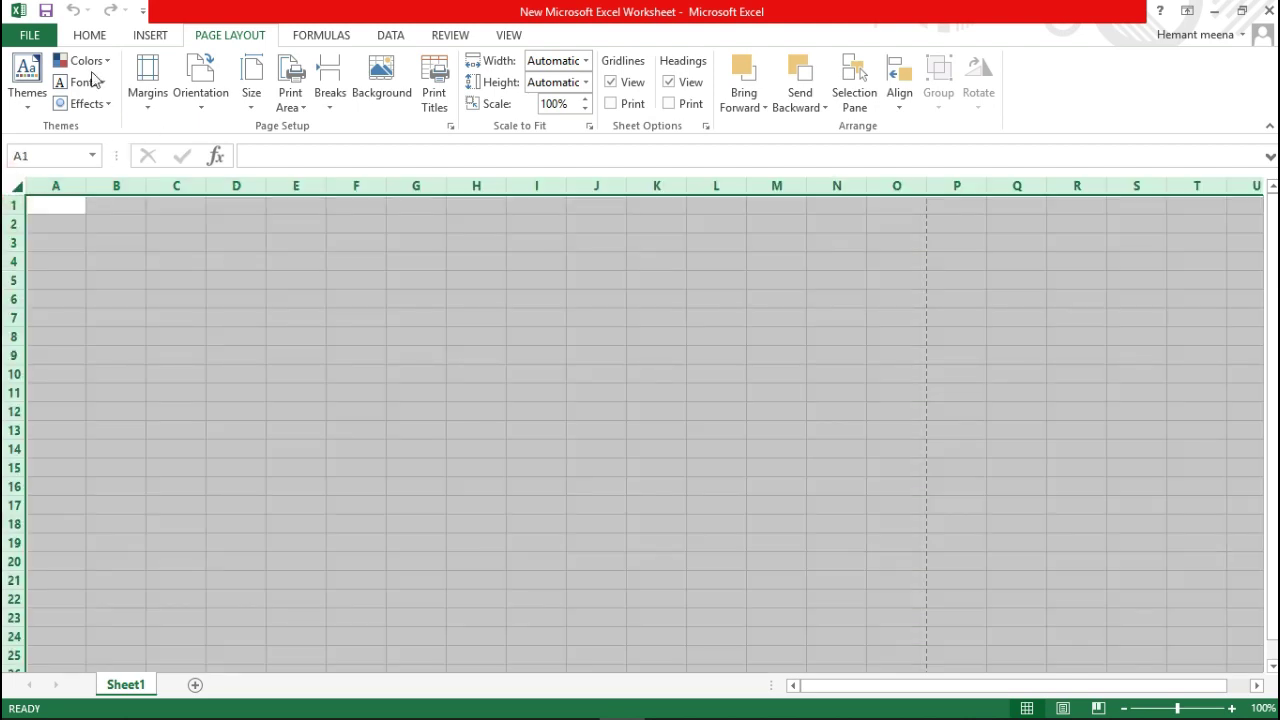
left_click(85, 37)
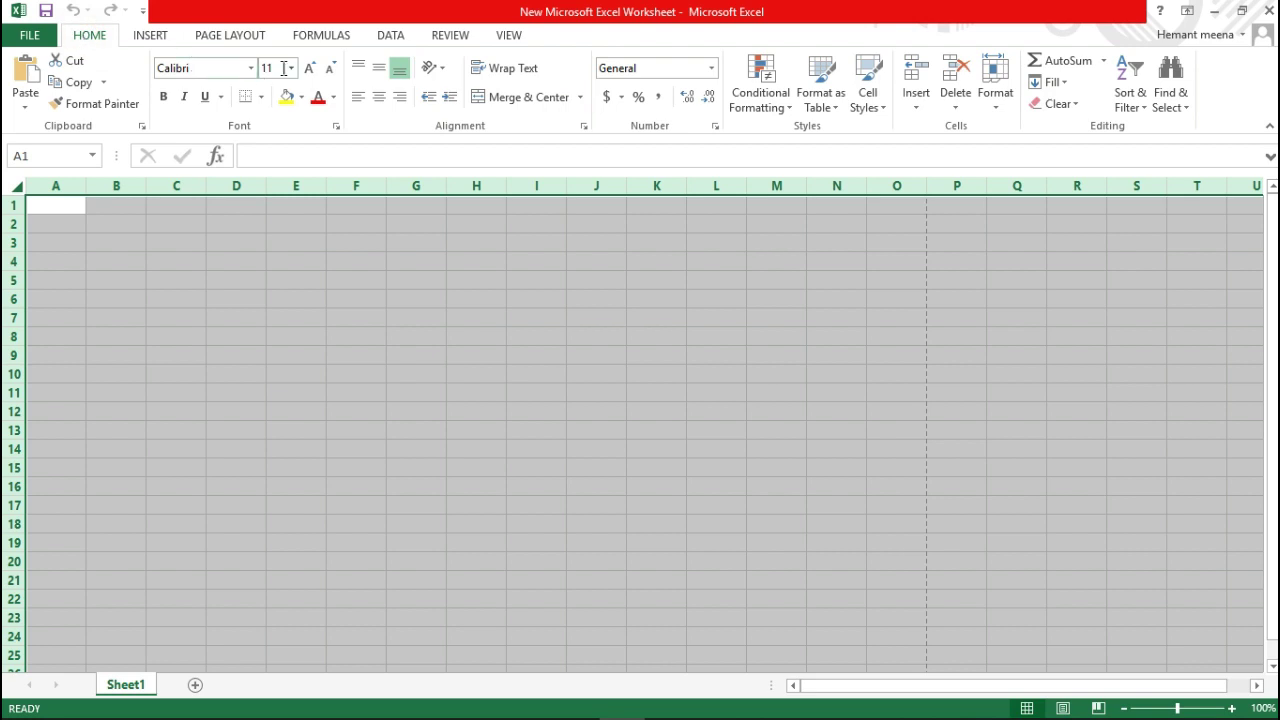
left_click(292, 68)
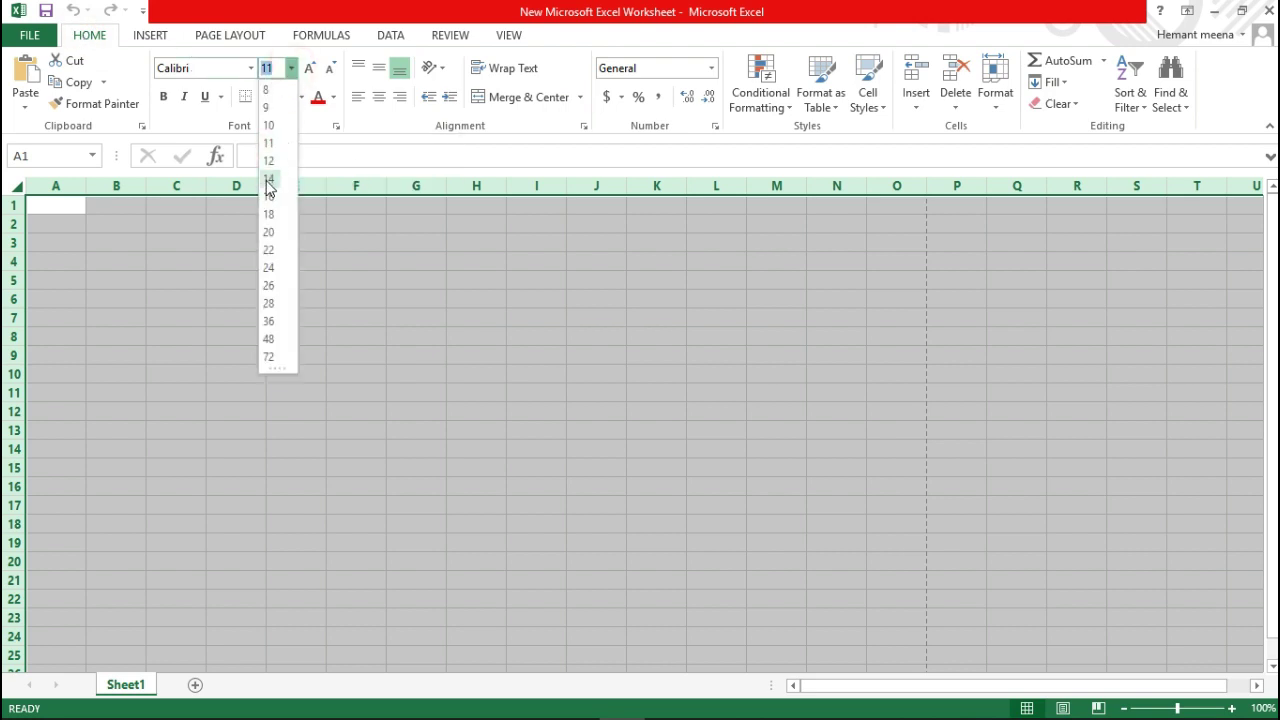
left_click(268, 177)
left_click(250, 68)
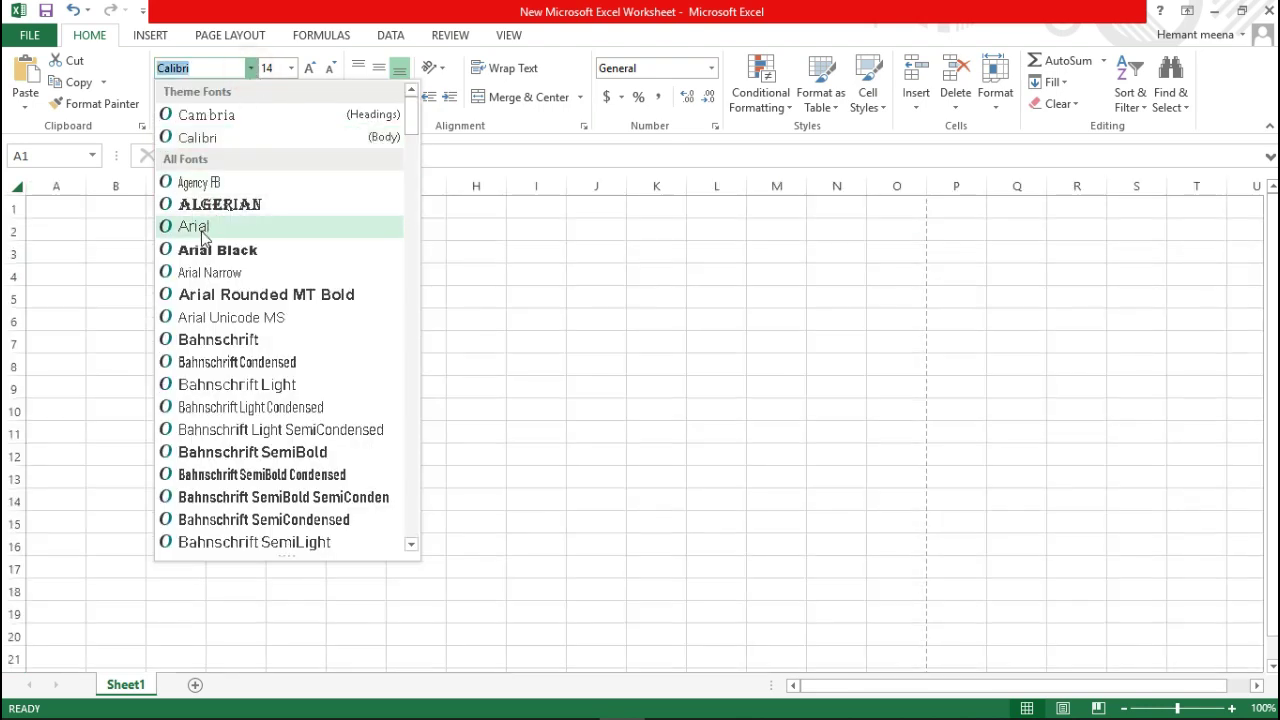
left_click(200, 228)
left_click(82, 251)
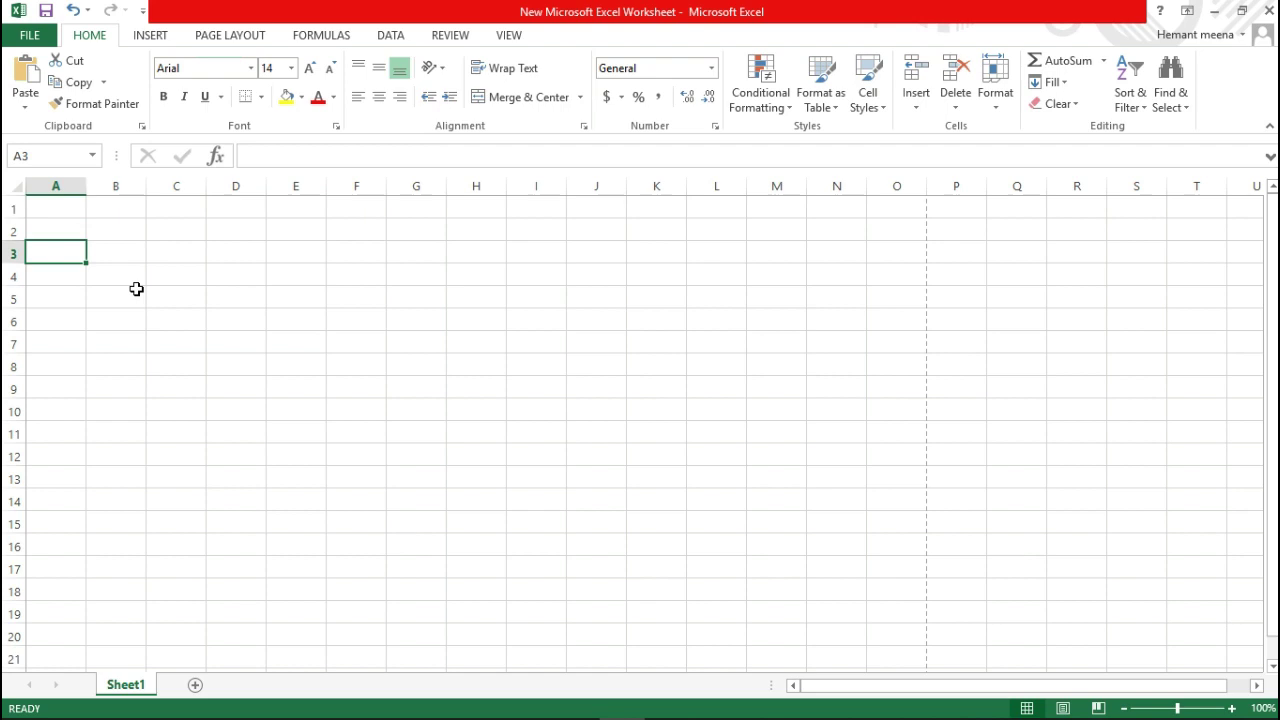
Select row 4 from A4 to I4 and apply Merge & Center
left_click(58, 277)
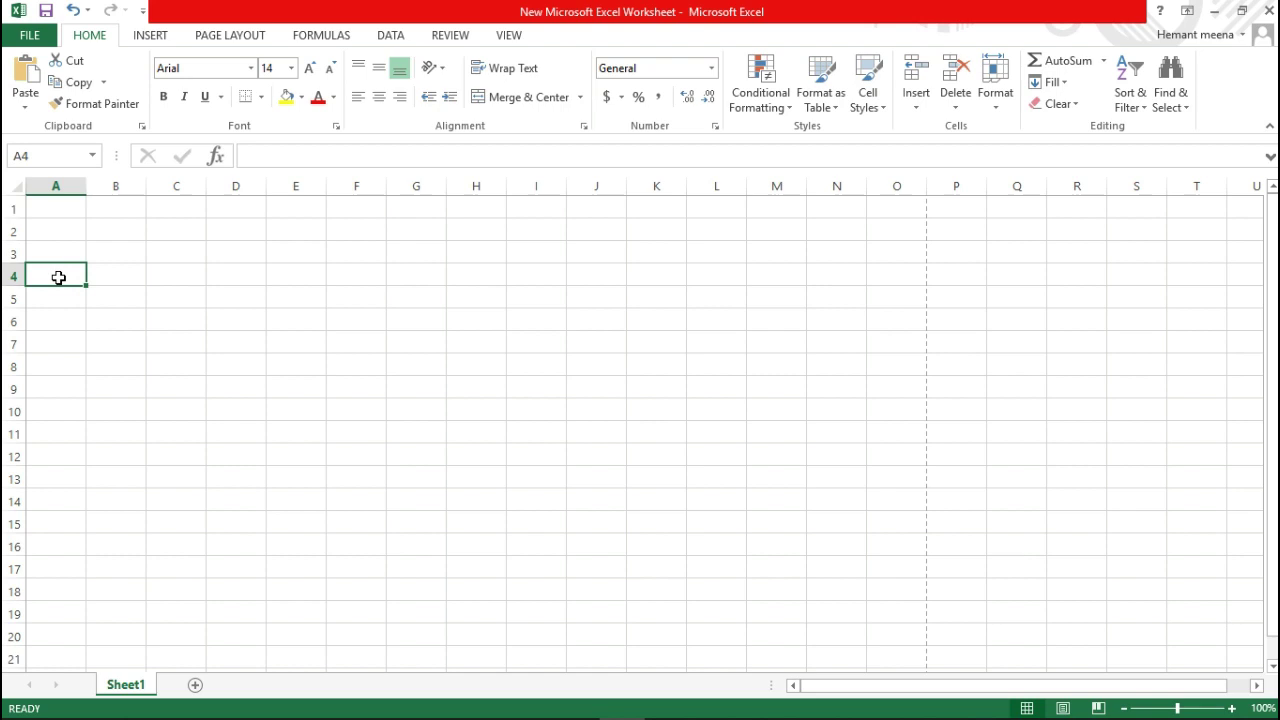
key("shift+Right")
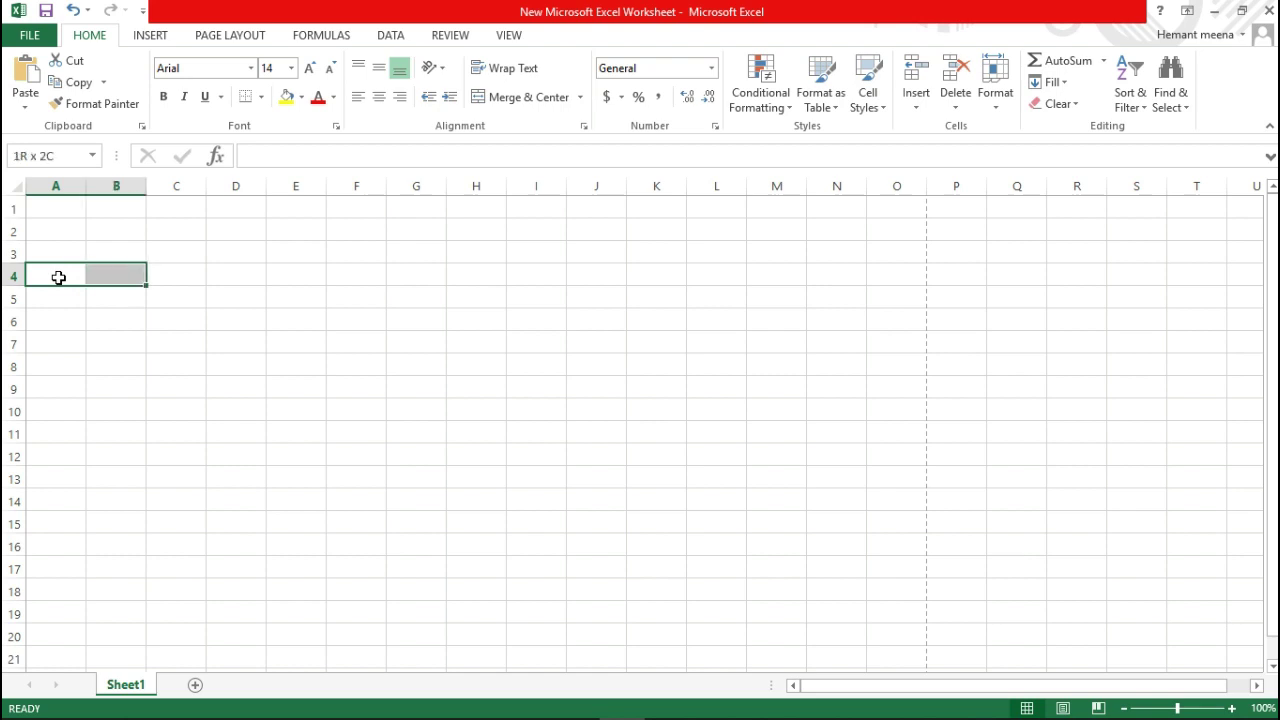
key("shift+Right")
key("shift+Right")
key("shift+Right")
key("shift+Right")
key("shift+Right")
key("shift+Right")
key("shift+Right")
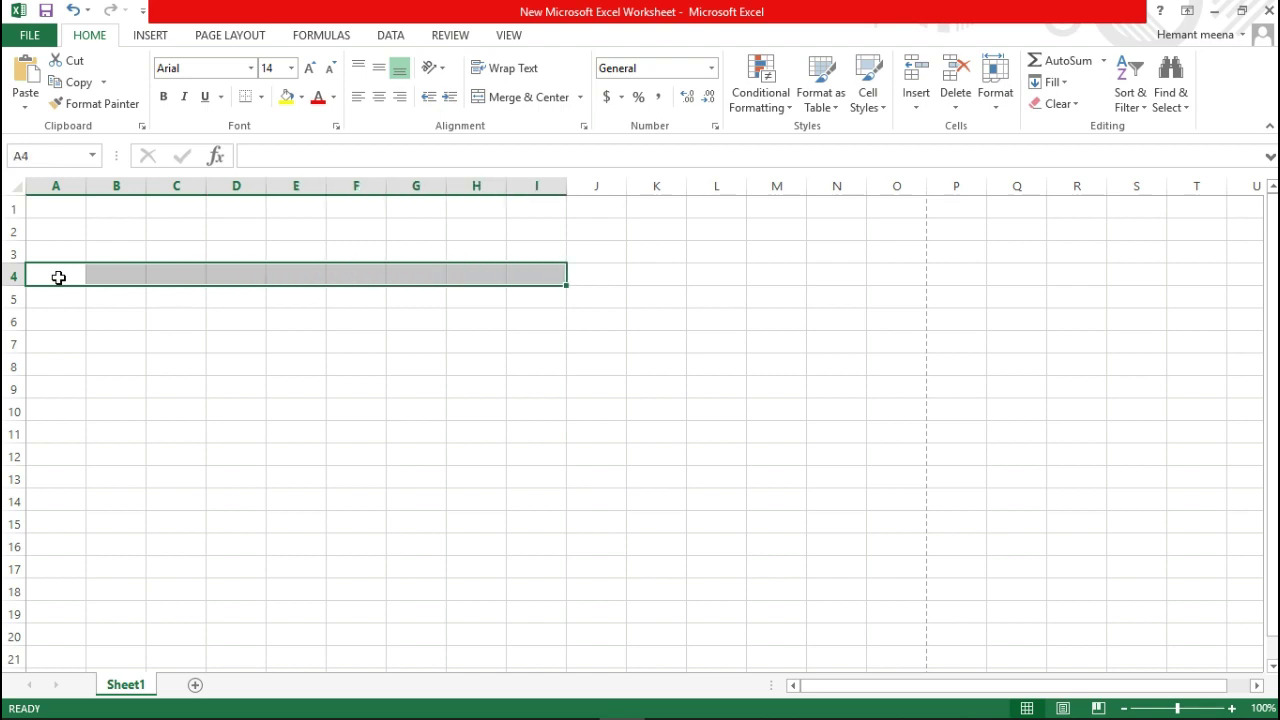
left_click(517, 97)
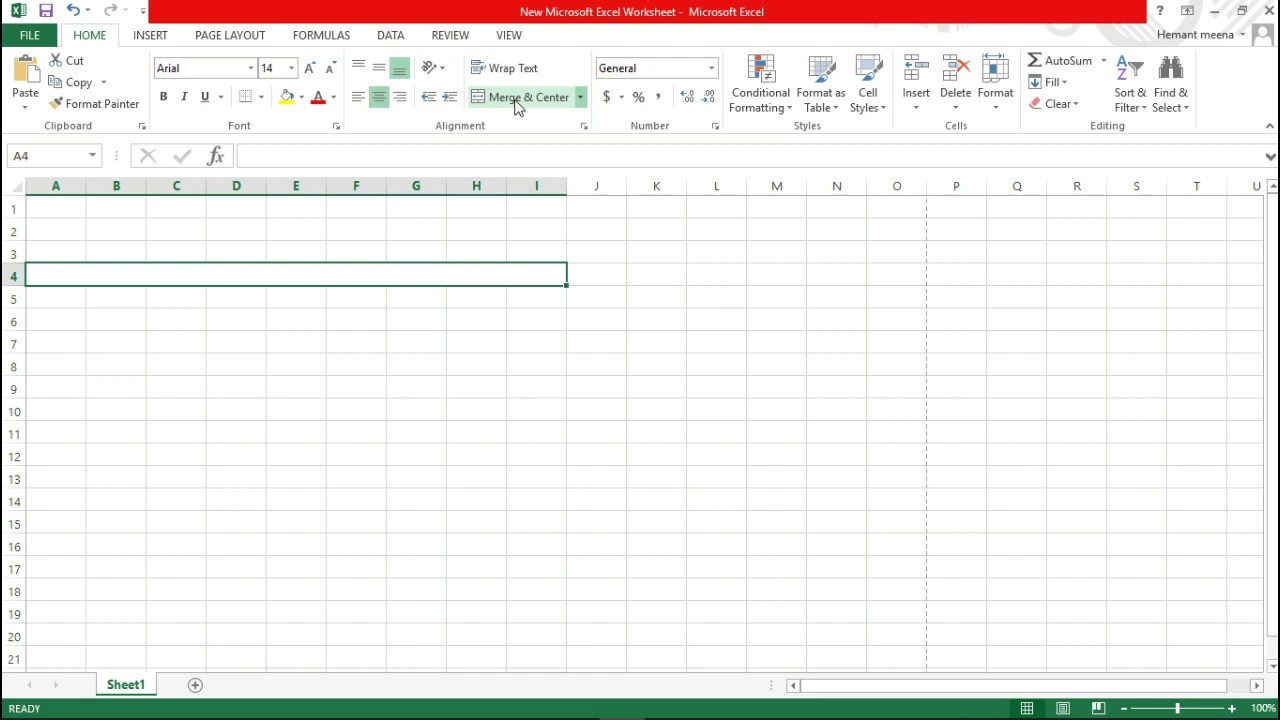
Type the title 'Net Salary of Employee' into the merged A4 cell
left_click(222, 275)
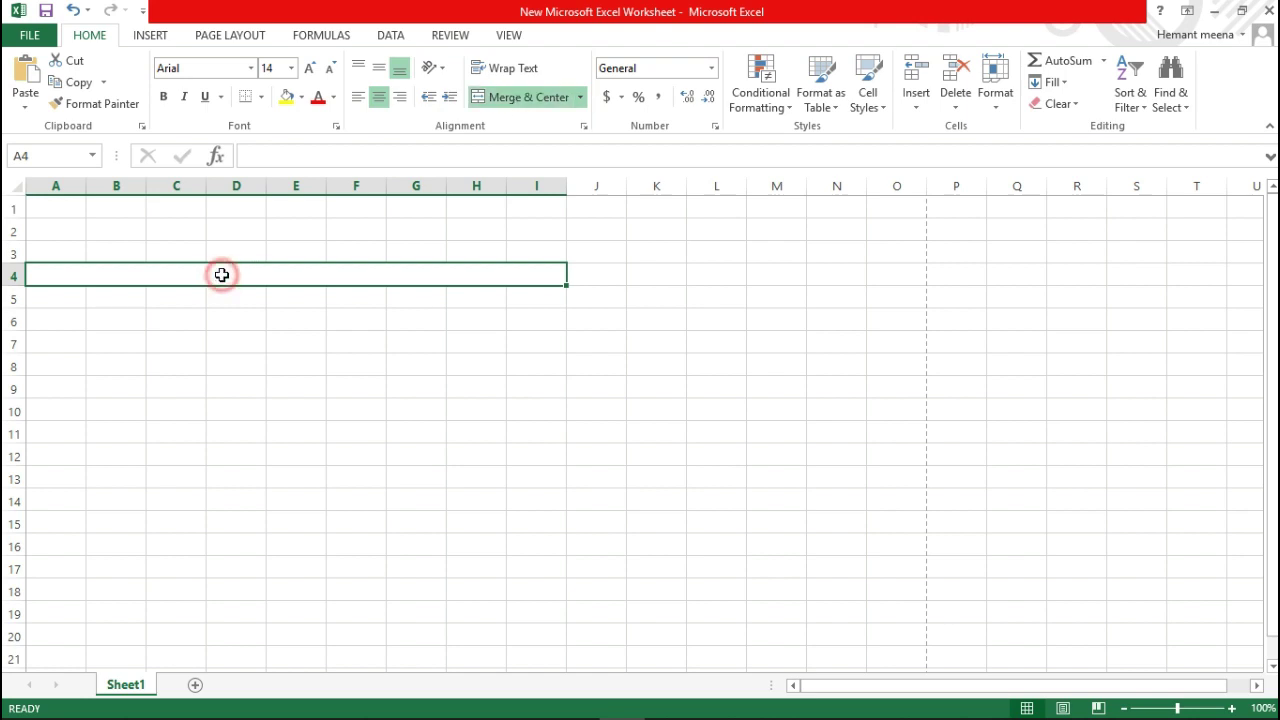
type("Net Salary of Employee")
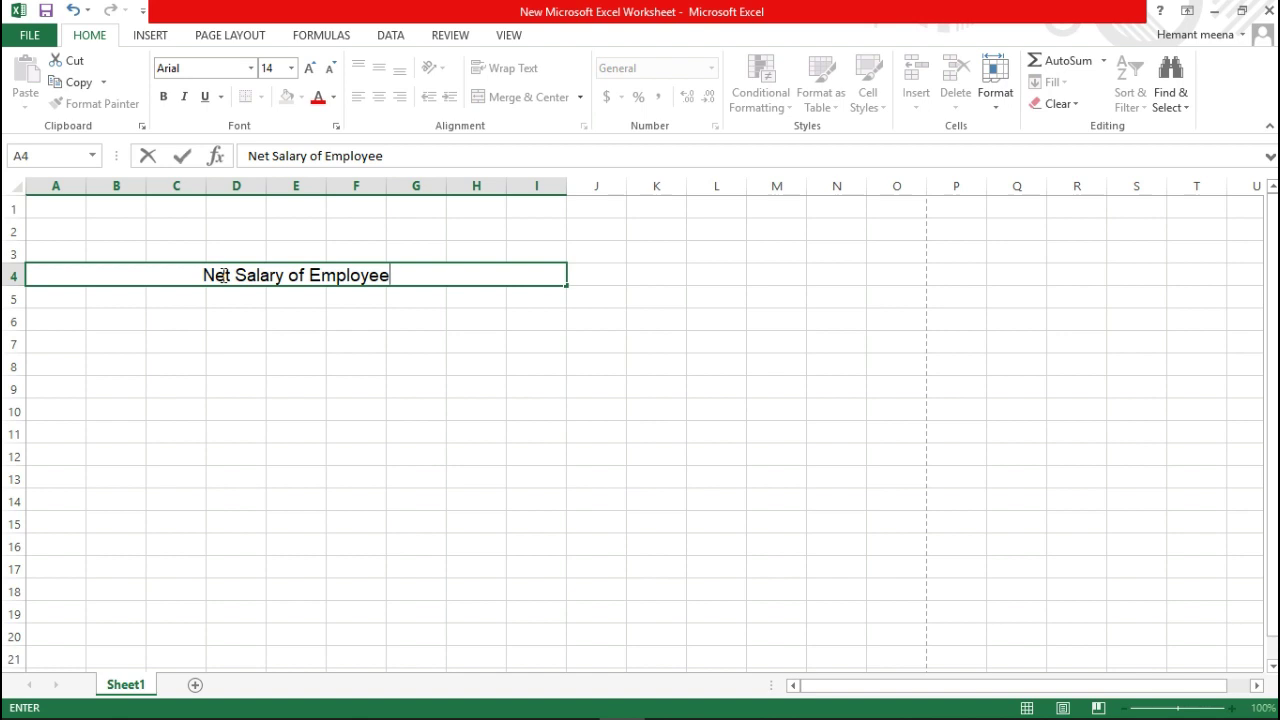
left_click(221, 275)
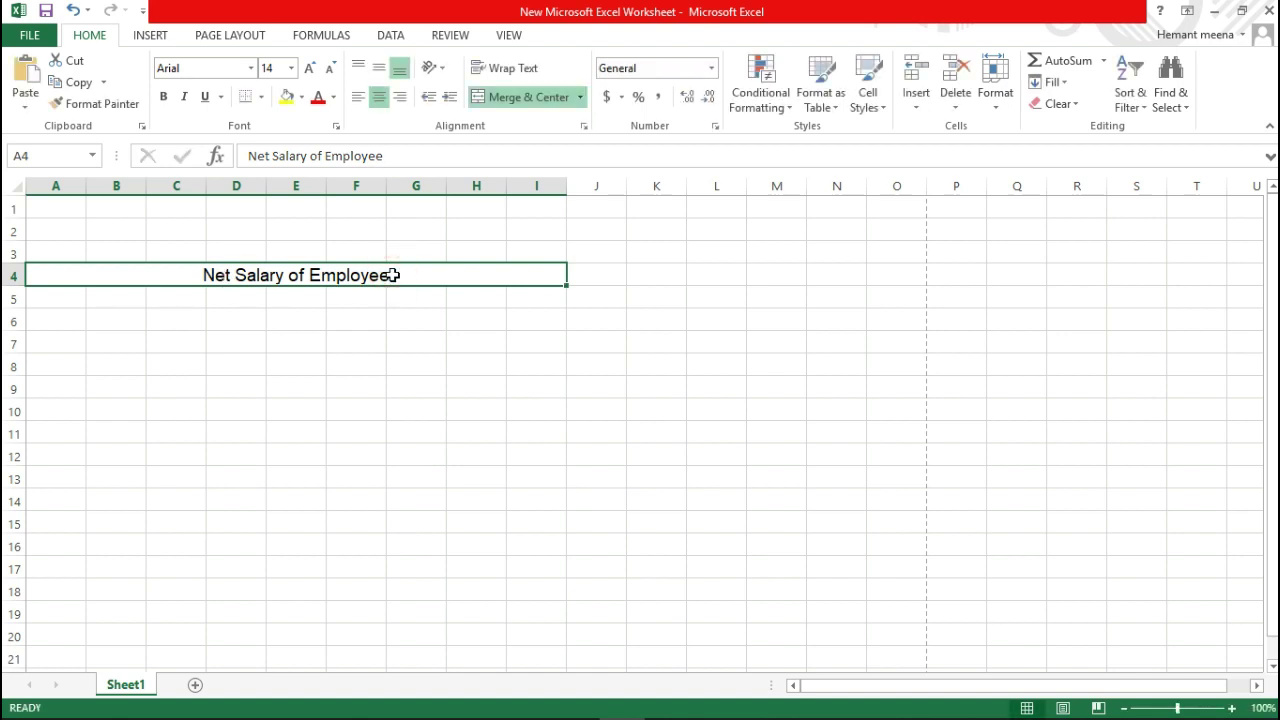
Format the title text as 16 pt, bold and underlined
double_click(393, 275)
key("shift+Left")
key("shift+Left")
key("shift+Left")
key("shift+Left")
key("shift+Left")
key("shift+Left")
key("shift+Left")
key("shift+Left")
key("shift+Left")
key("shift+Left")
key("shift+Left")
key("shift+Home")
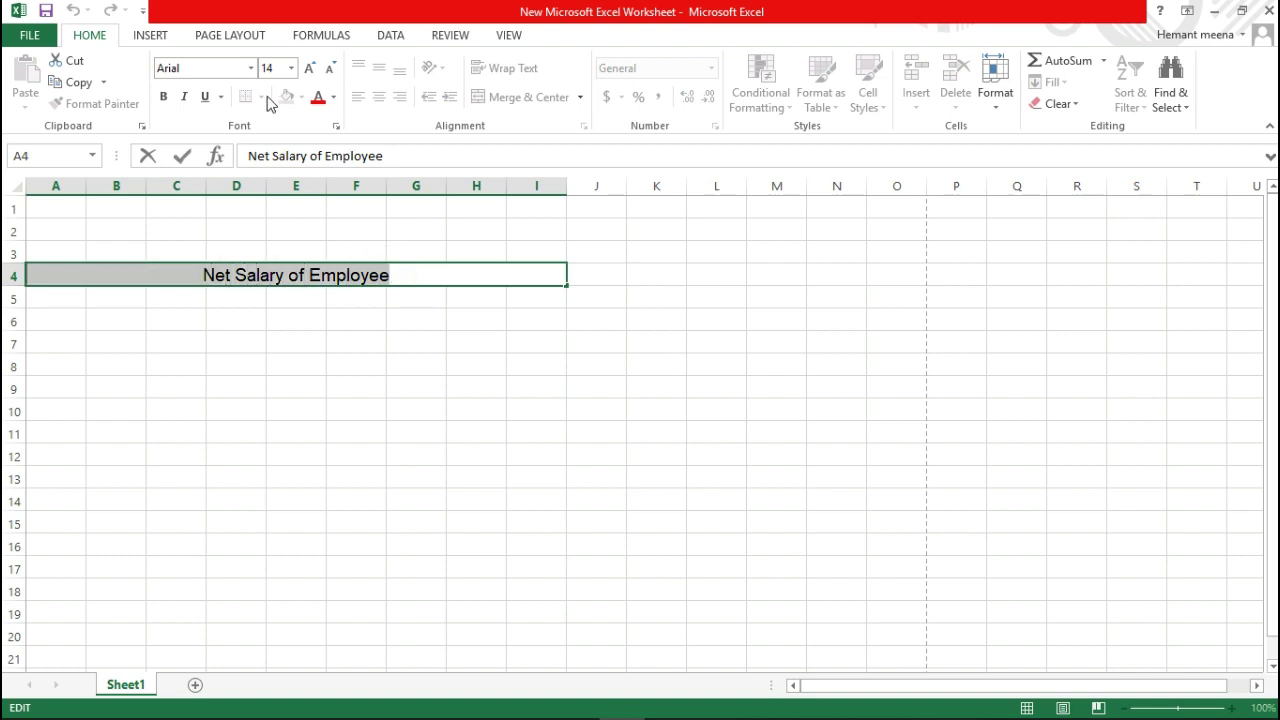
left_click(291, 68)
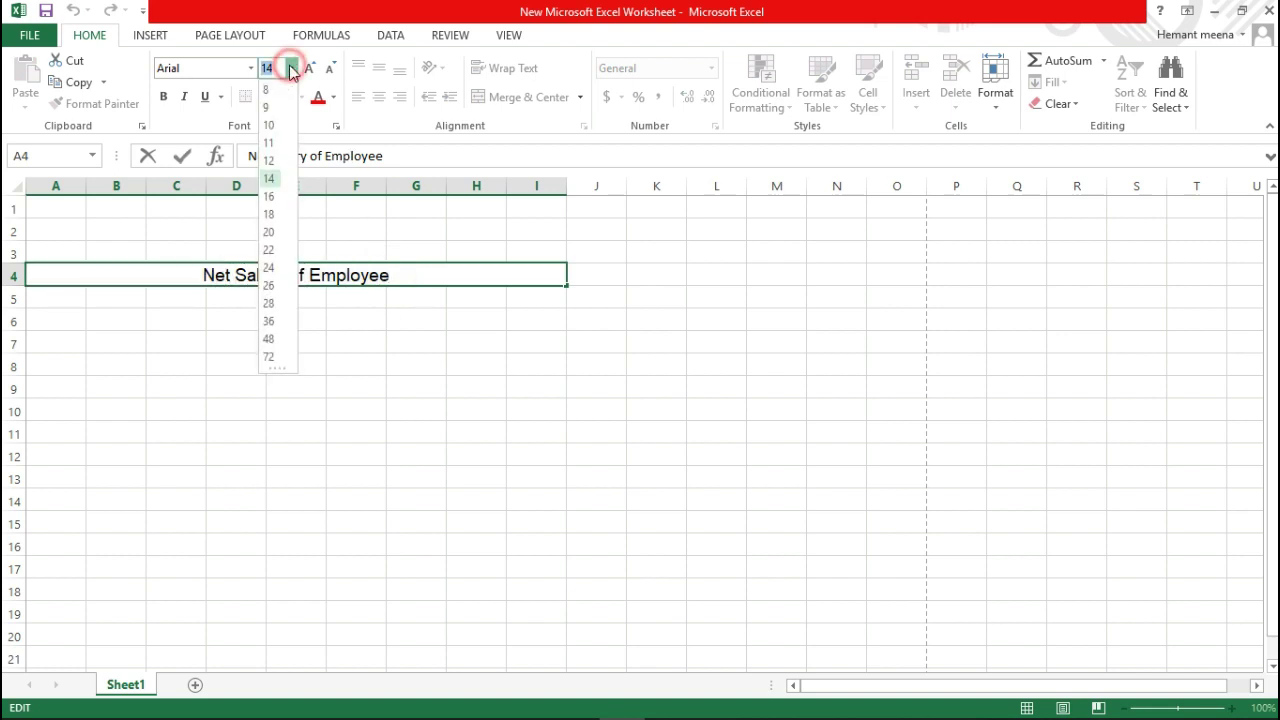
left_click(270, 196)
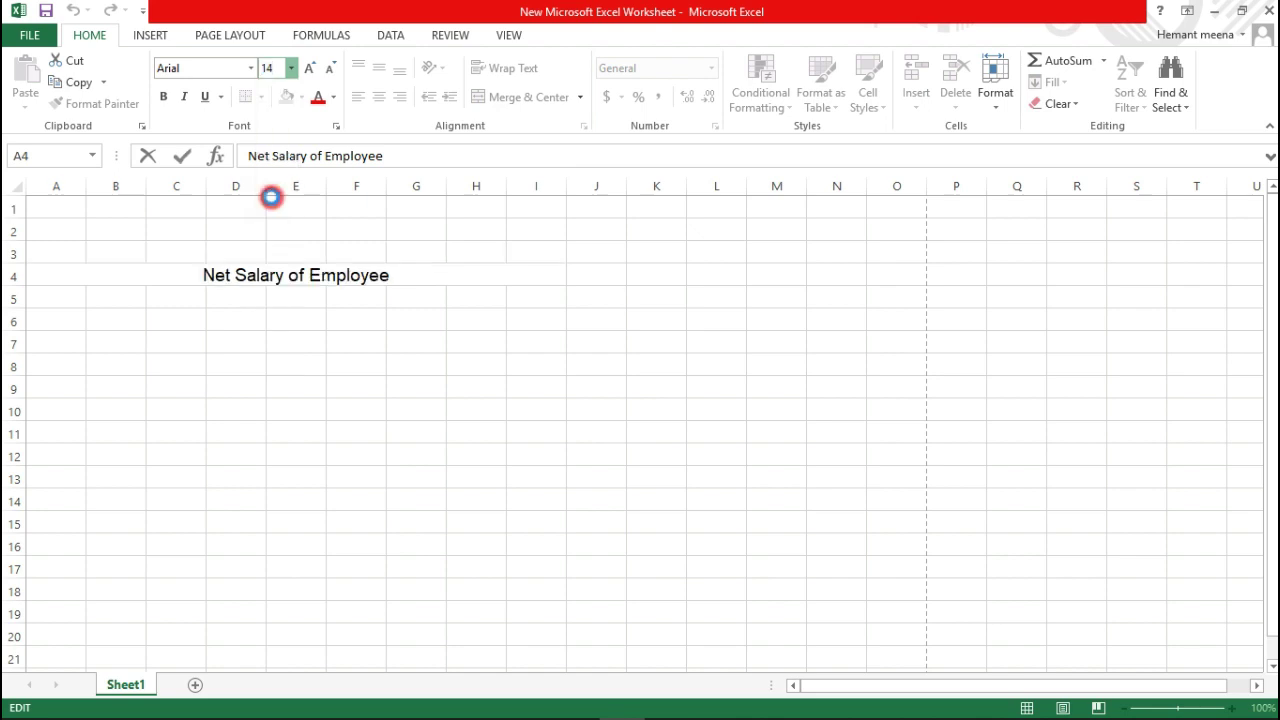
left_click(163, 97)
left_click(203, 97)
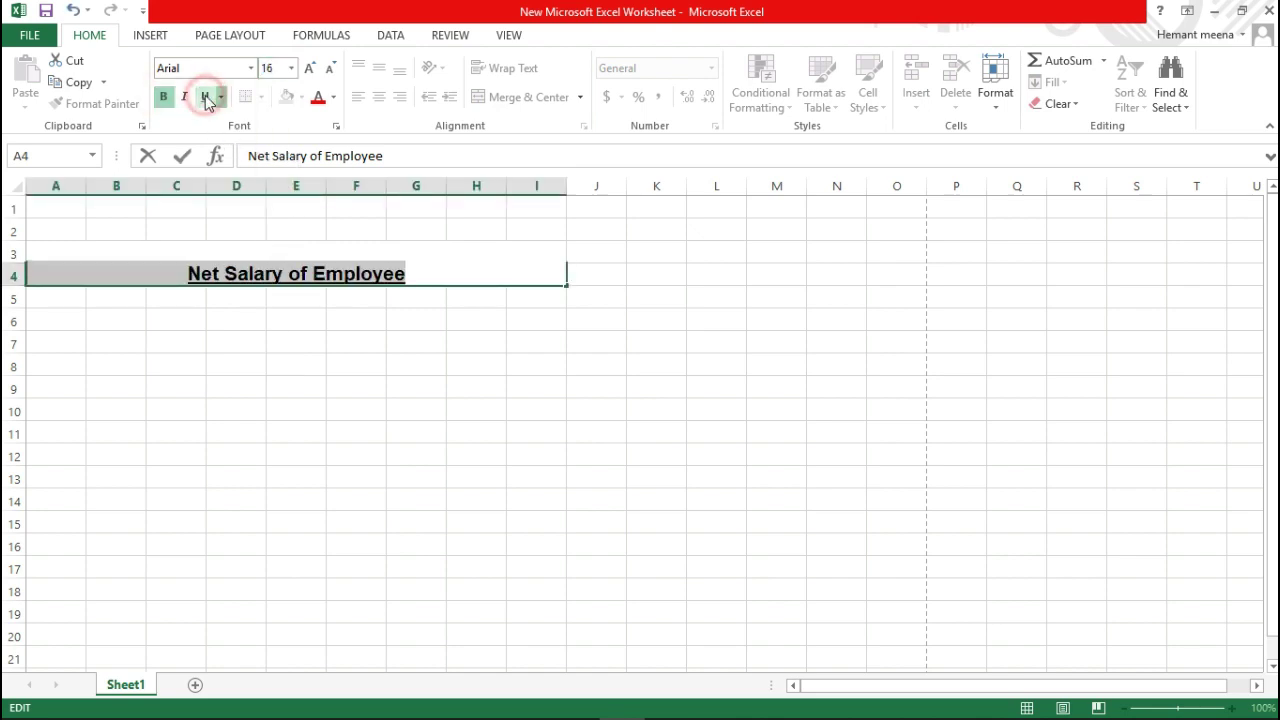
left_click(365, 306)
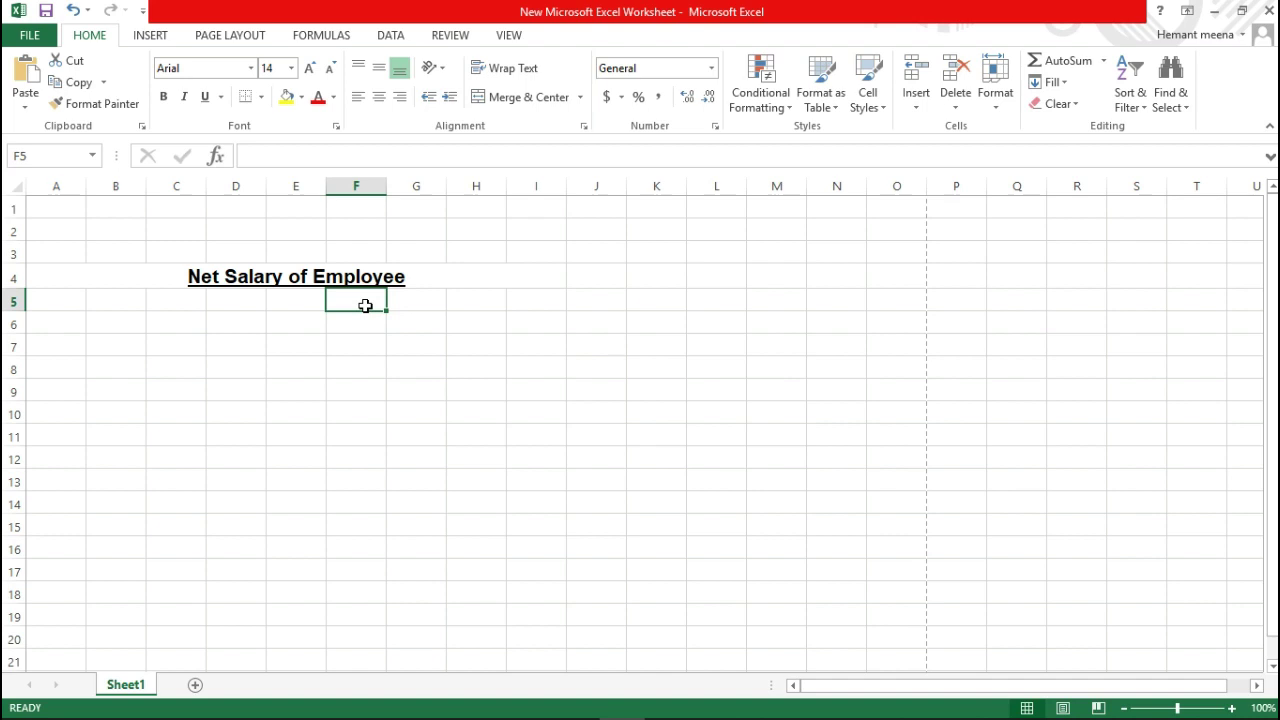
Start the column headings by typing 'Sl.No' in cell A5
left_click(59, 305)
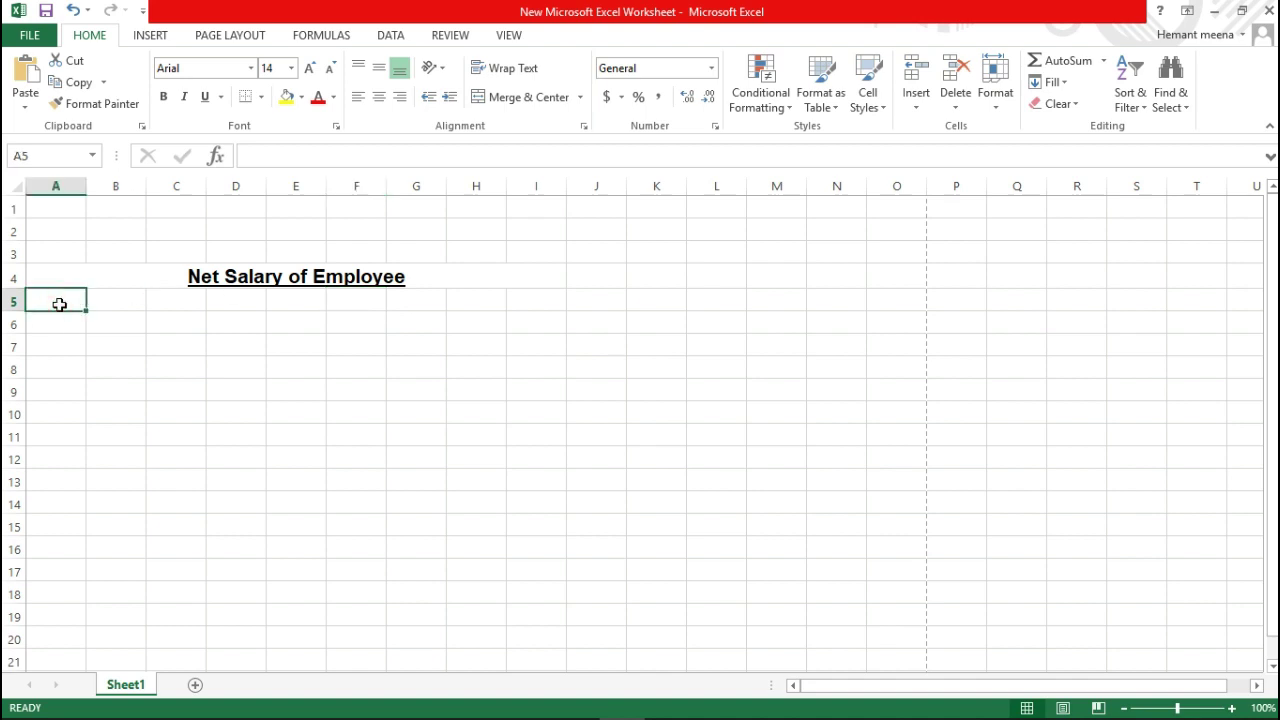
type("Sl")
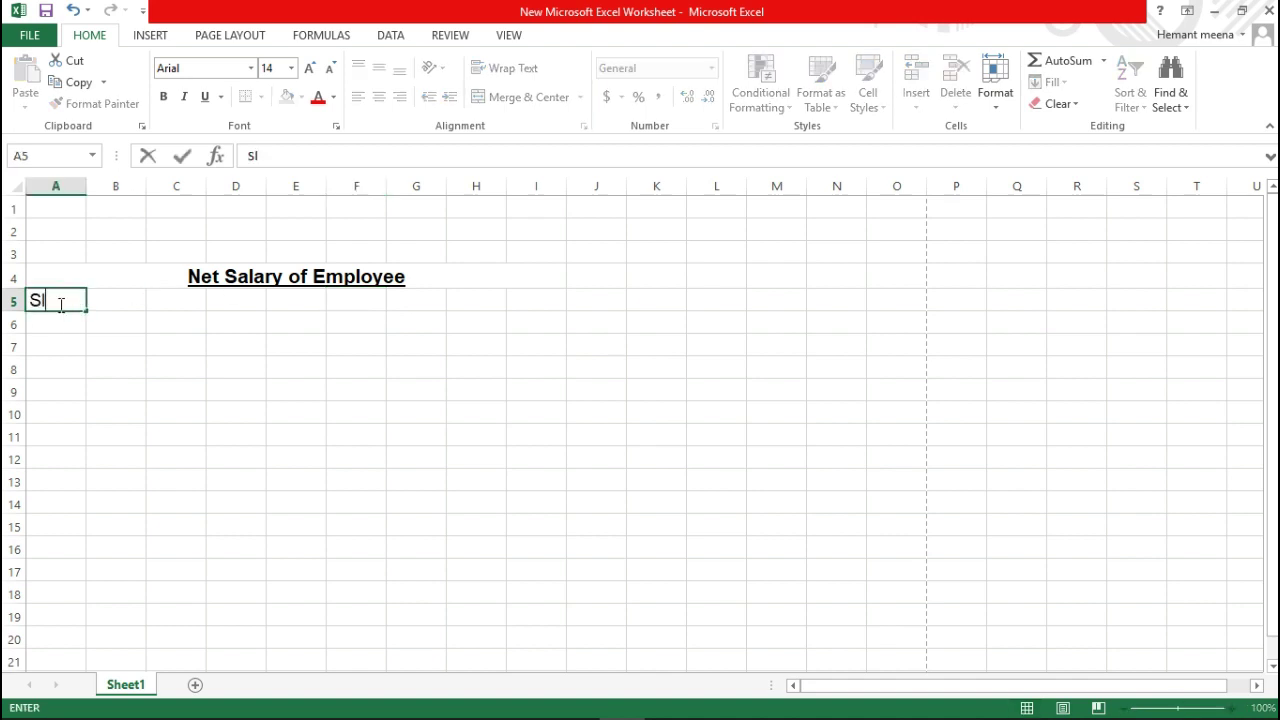
type(".No")
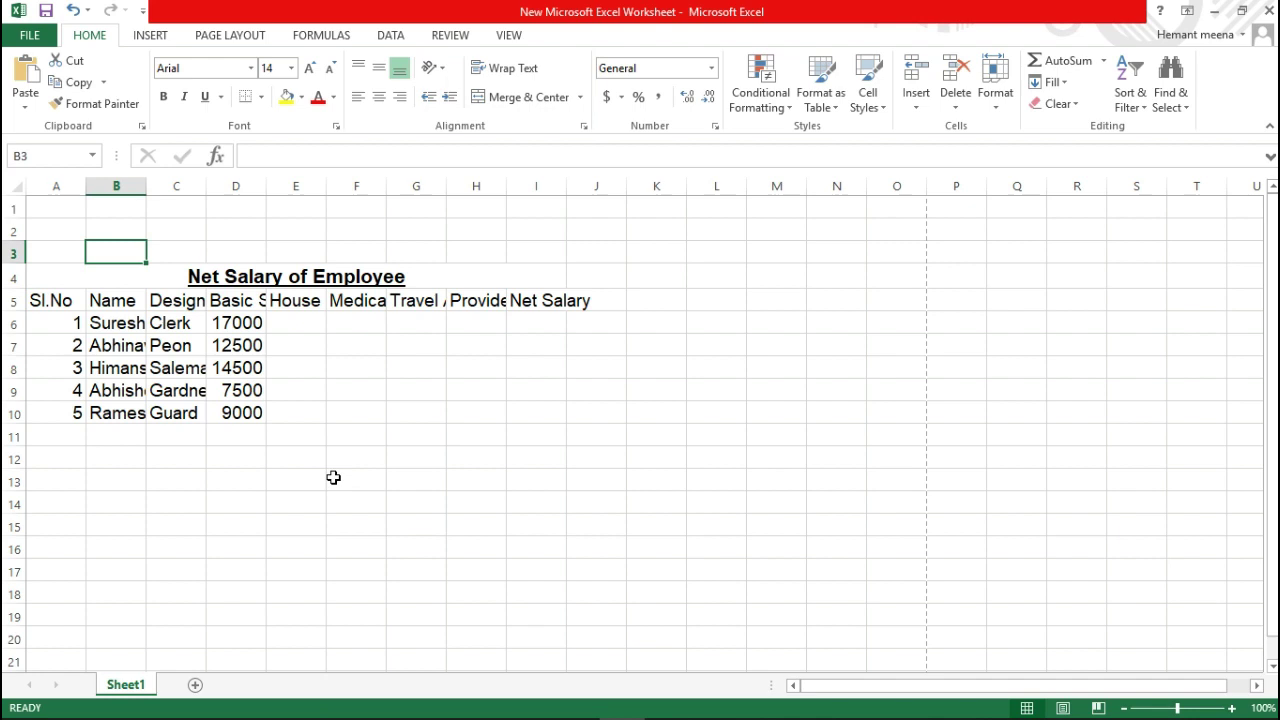
Widen columns B through E to fit the Name, Designation, Basic Salary and House Rent Allowance headings
left_click(103, 303)
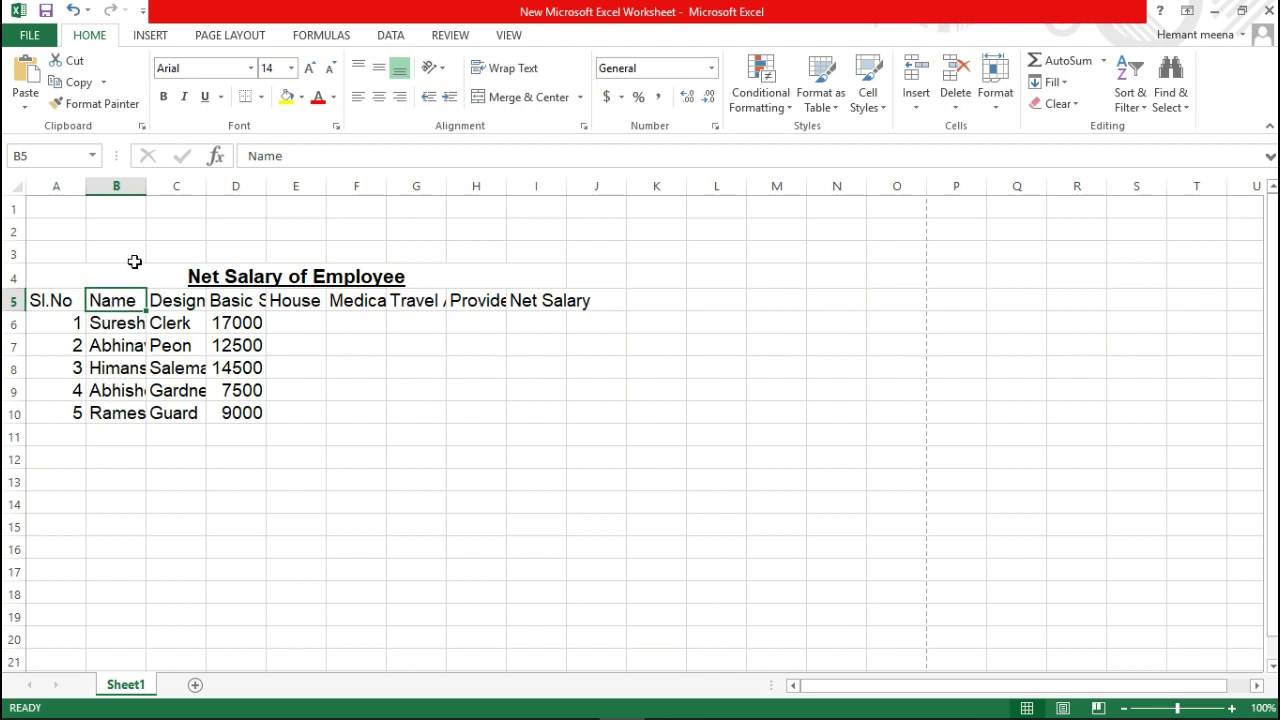
left_click_drag(145, 185, 179, 185)
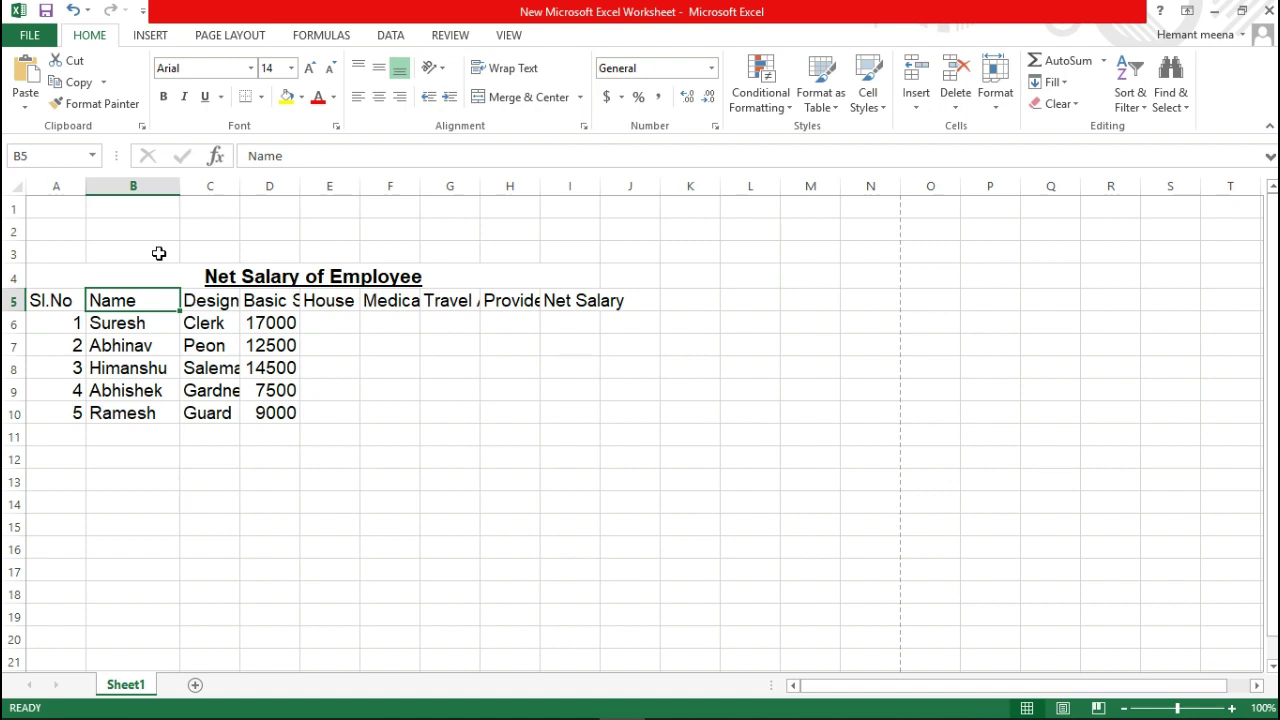
left_click(192, 300)
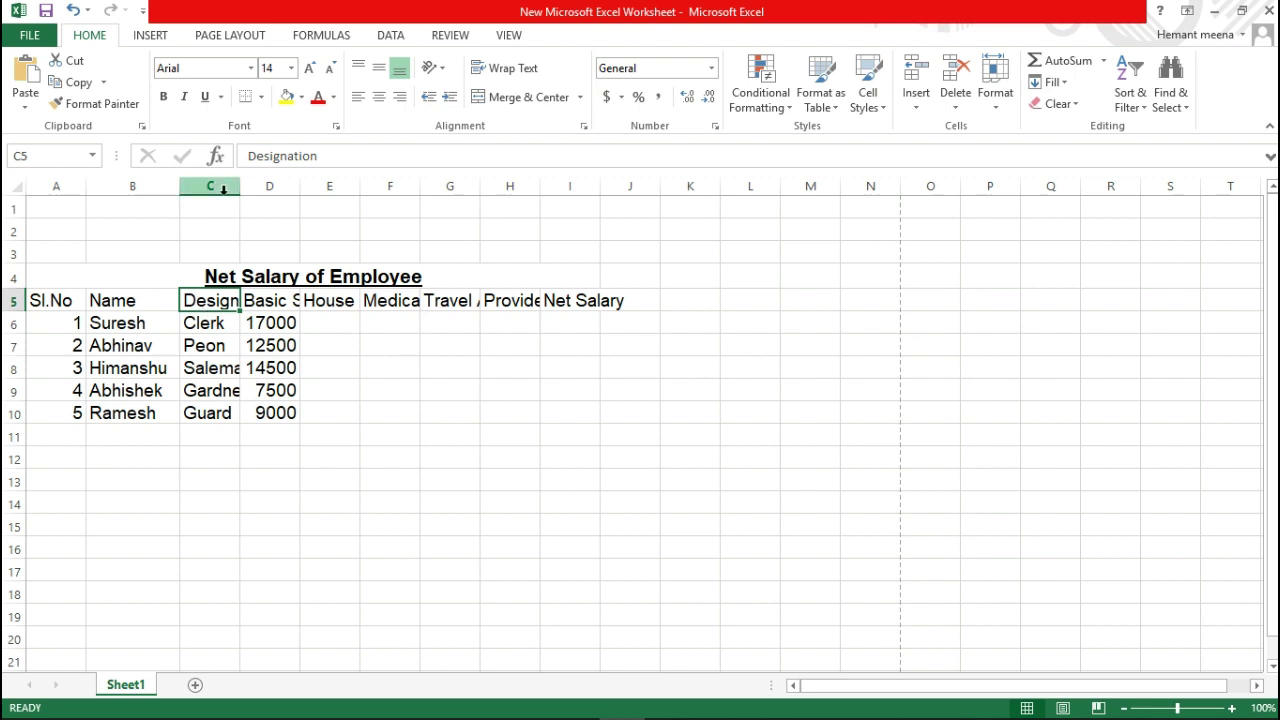
left_click_drag(241, 186, 281, 188)
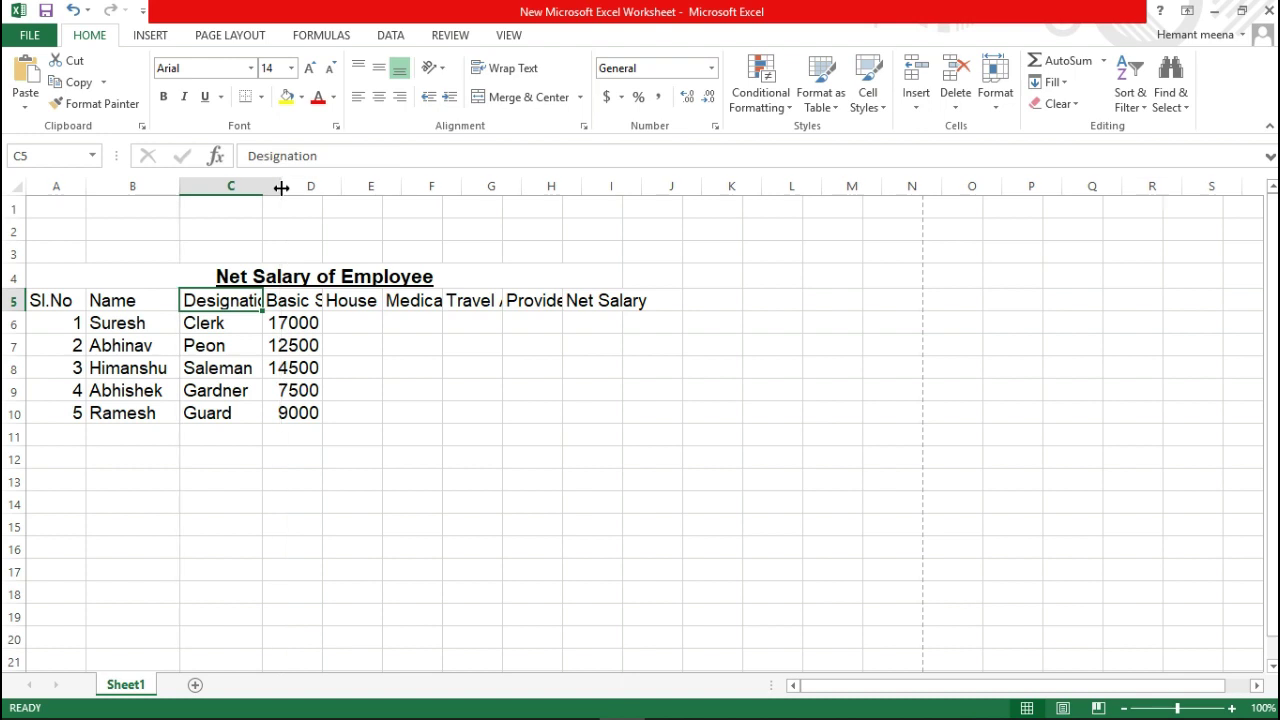
left_click_drag(281, 188, 389, 188)
left_click(314, 210)
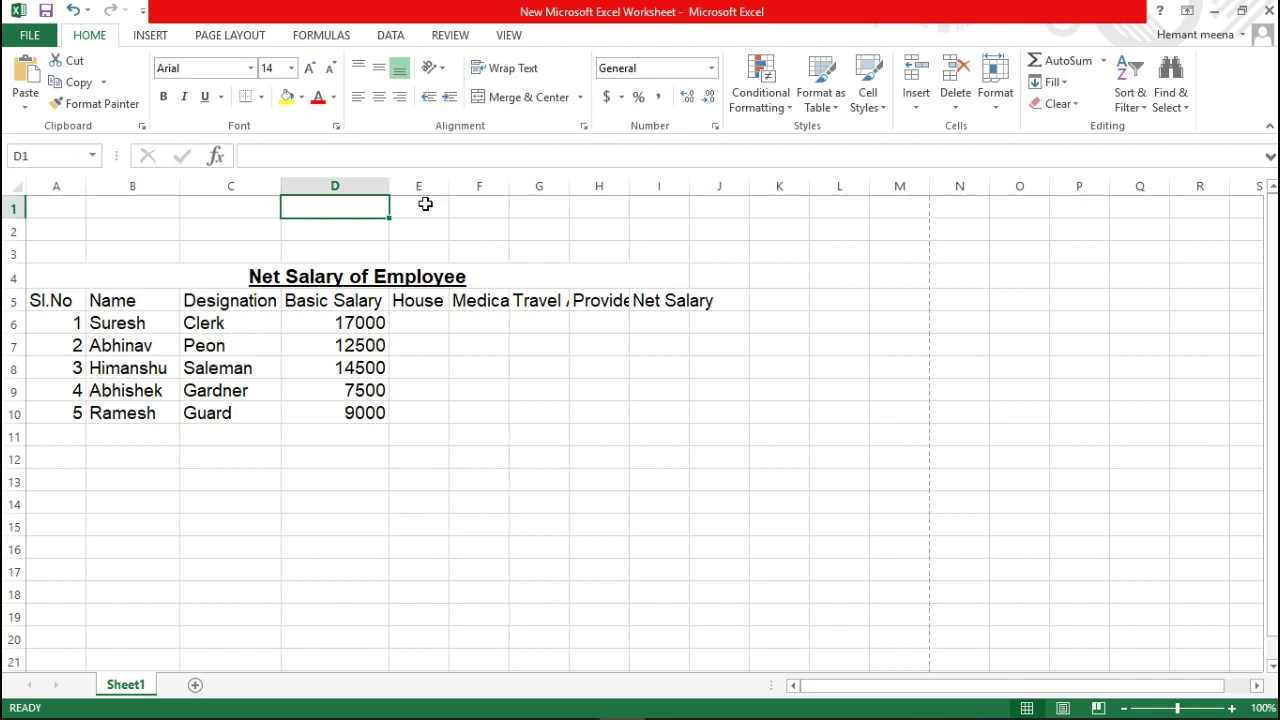
left_click_drag(449, 188, 493, 188)
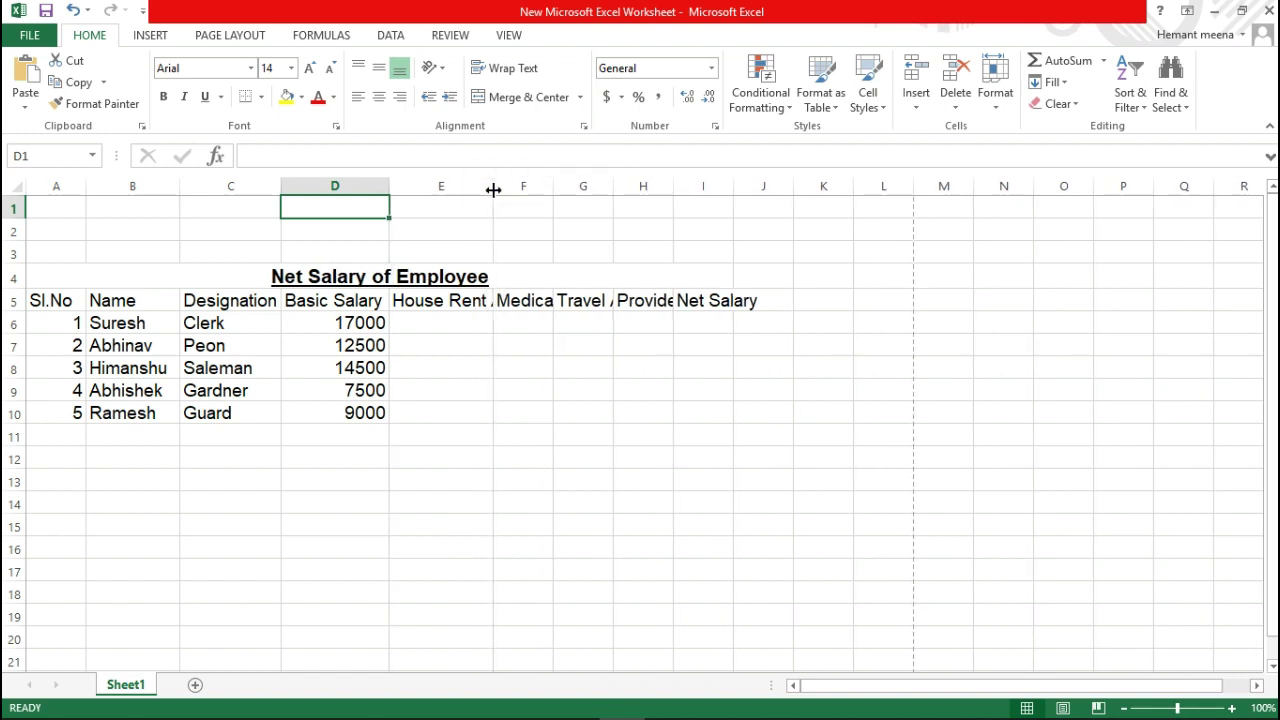
left_click(429, 300)
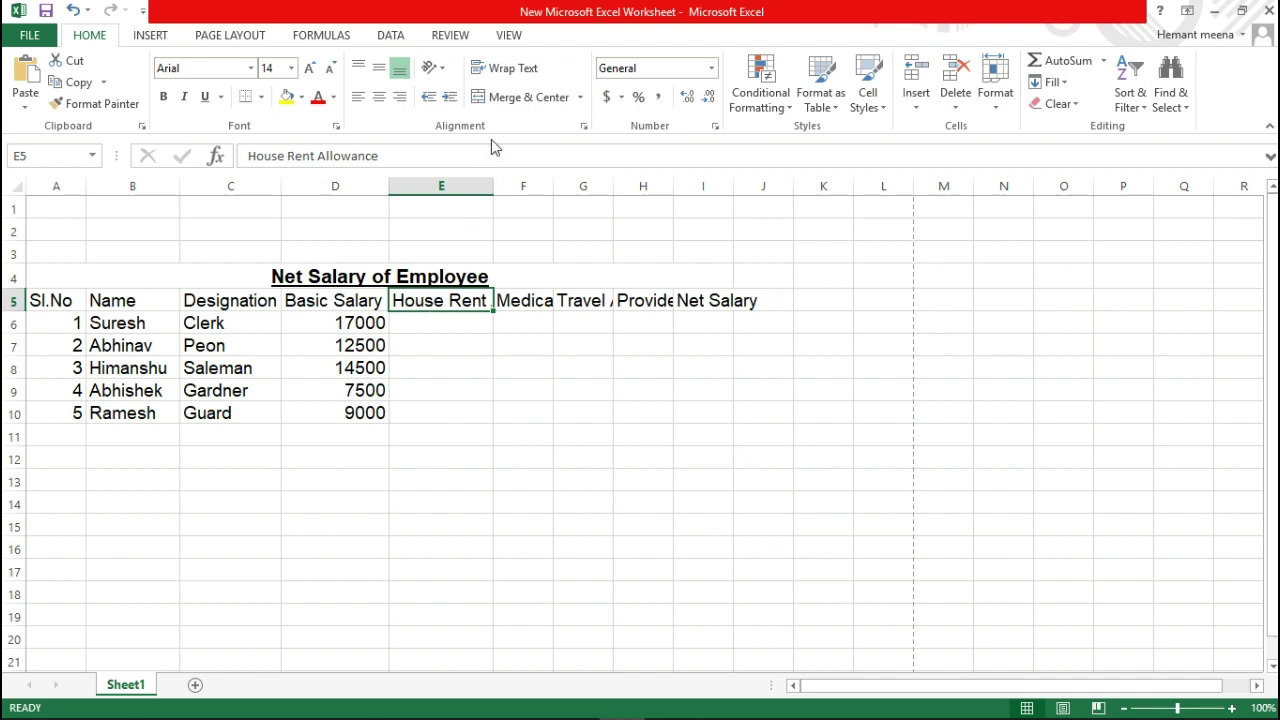
Wrap the House Rent Allowance and Medical Allowance headings, and widen columns F and G
left_click(512, 80)
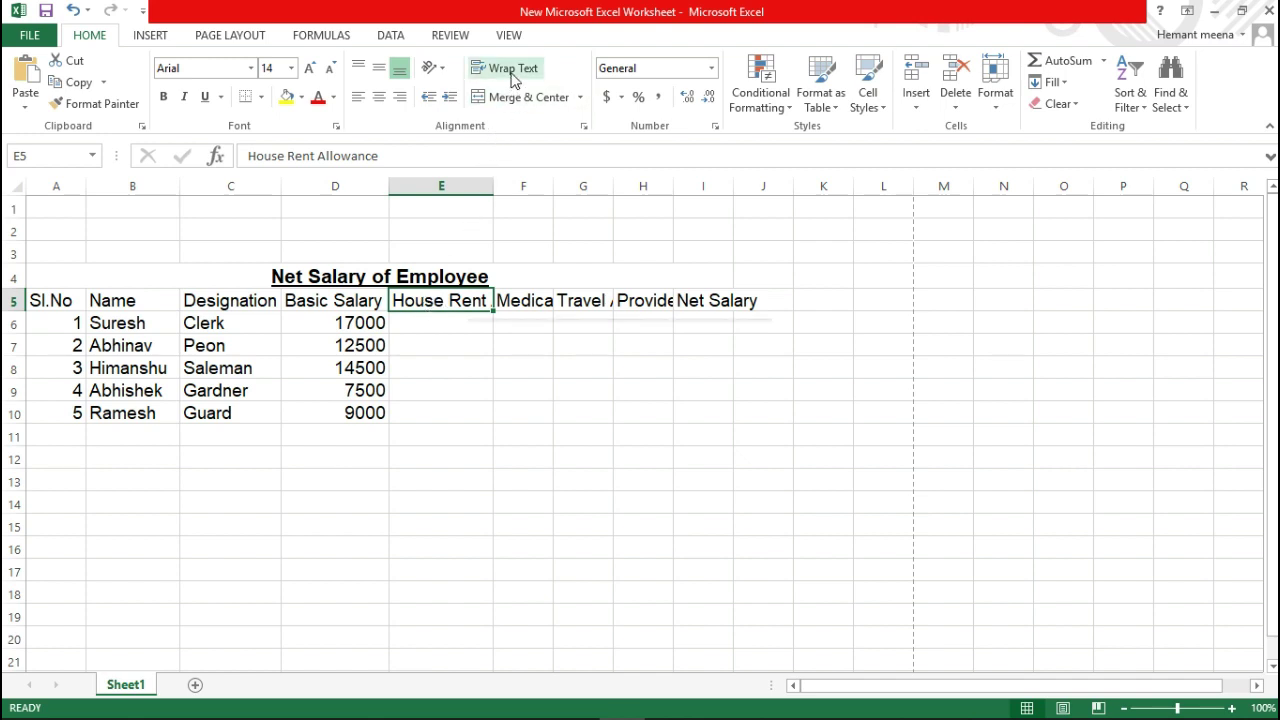
left_click(512, 80)
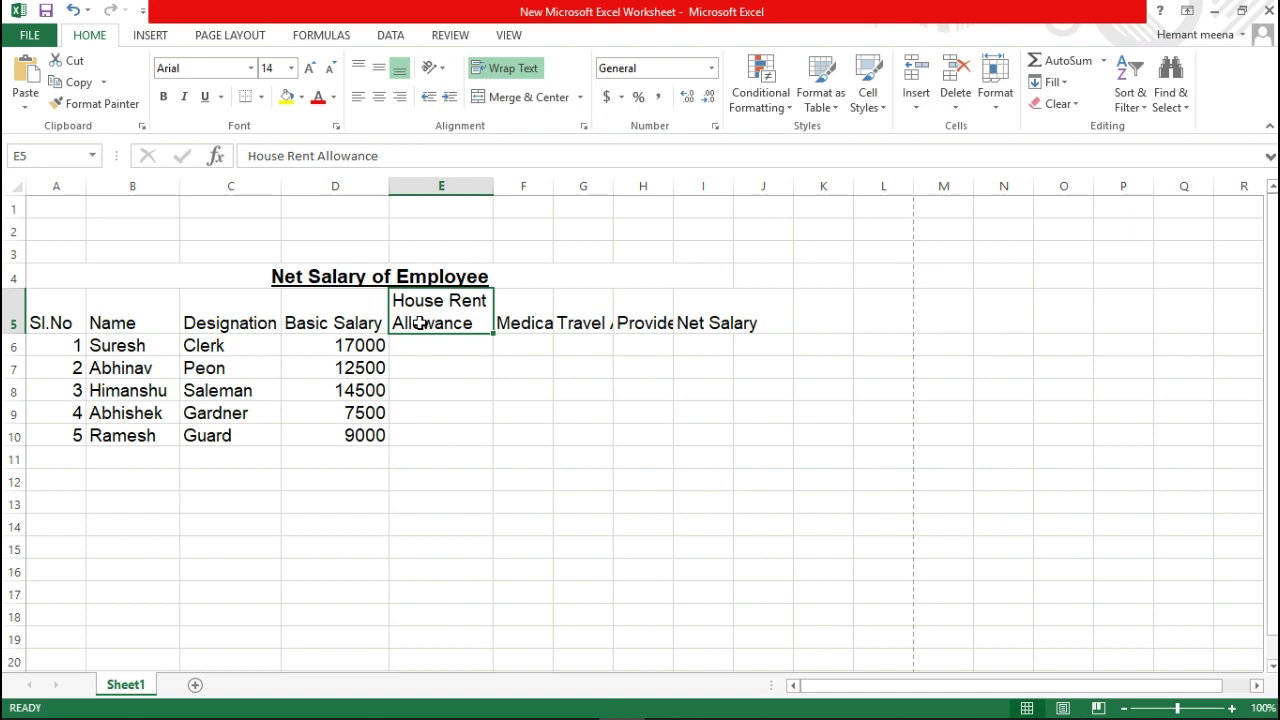
left_click(535, 315)
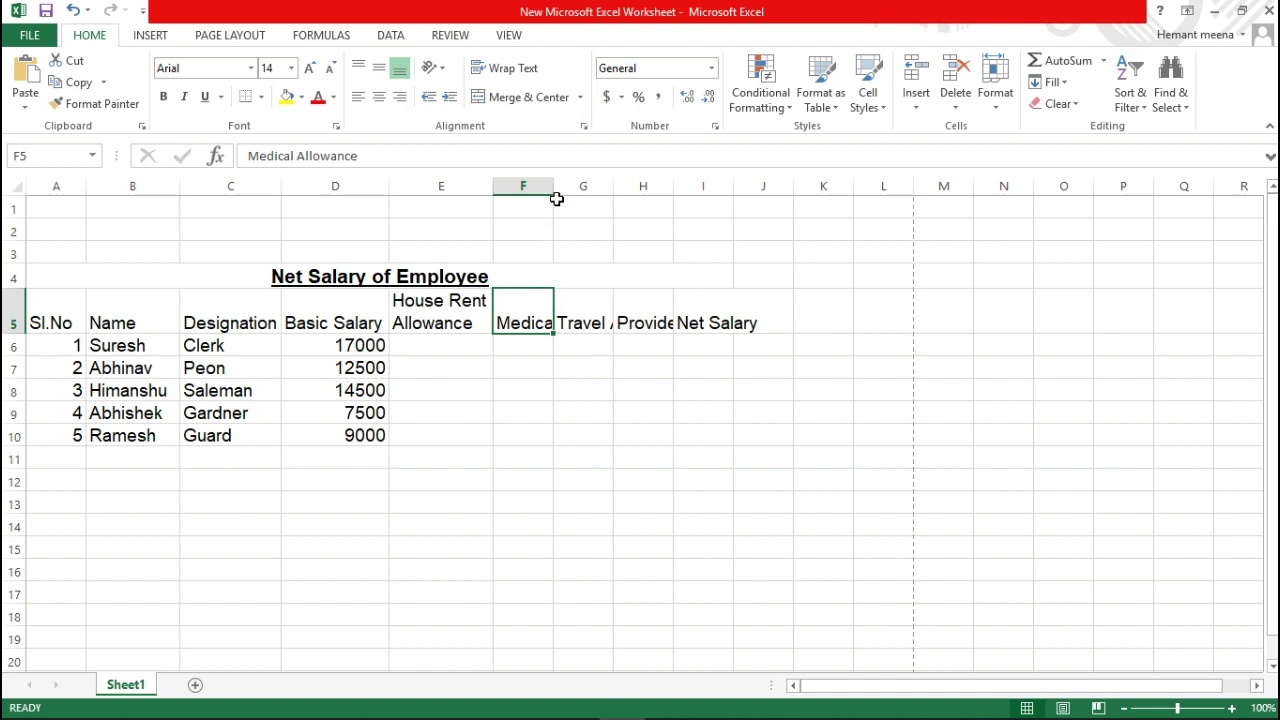
left_click_drag(553, 191, 563, 192)
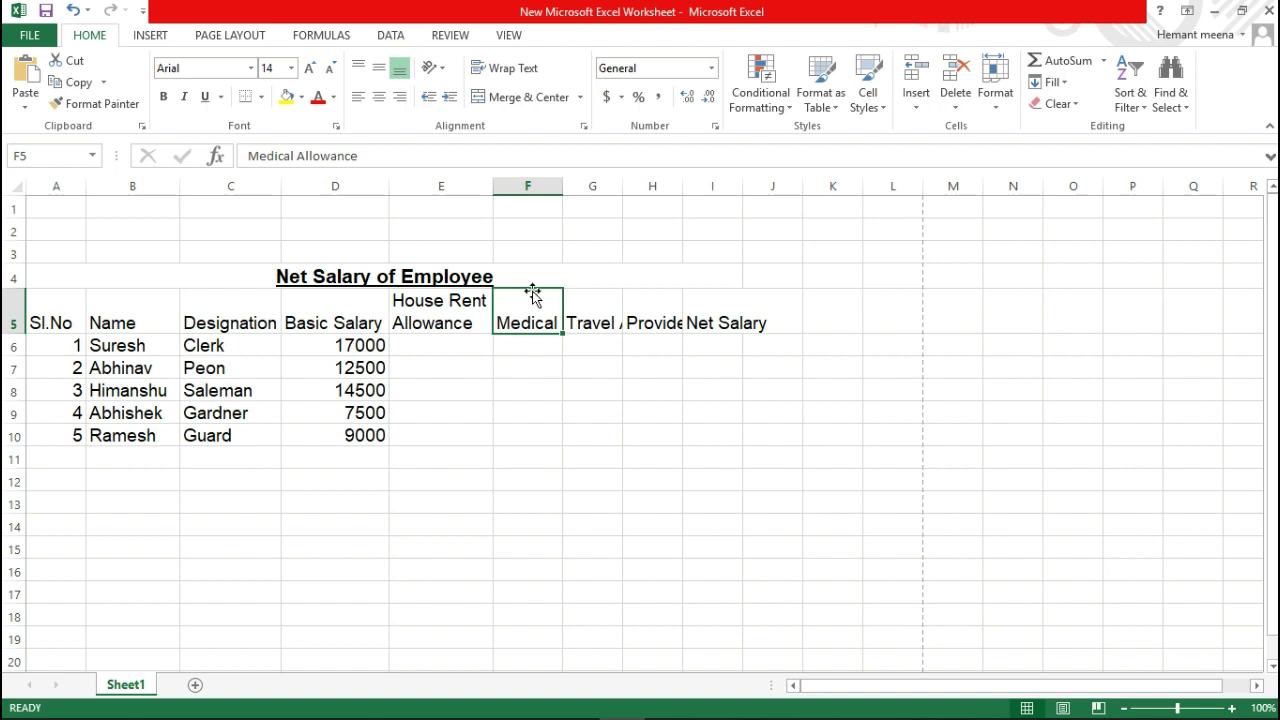
left_click(506, 74)
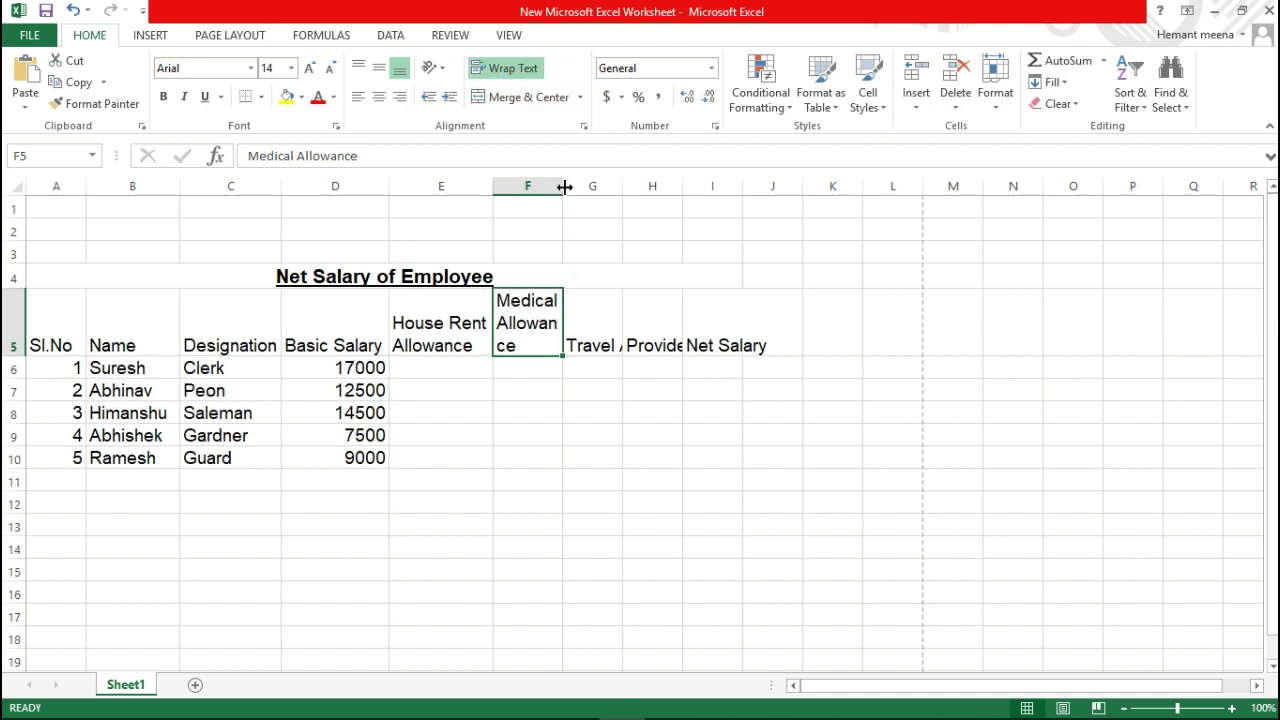
left_click_drag(566, 190, 587, 187)
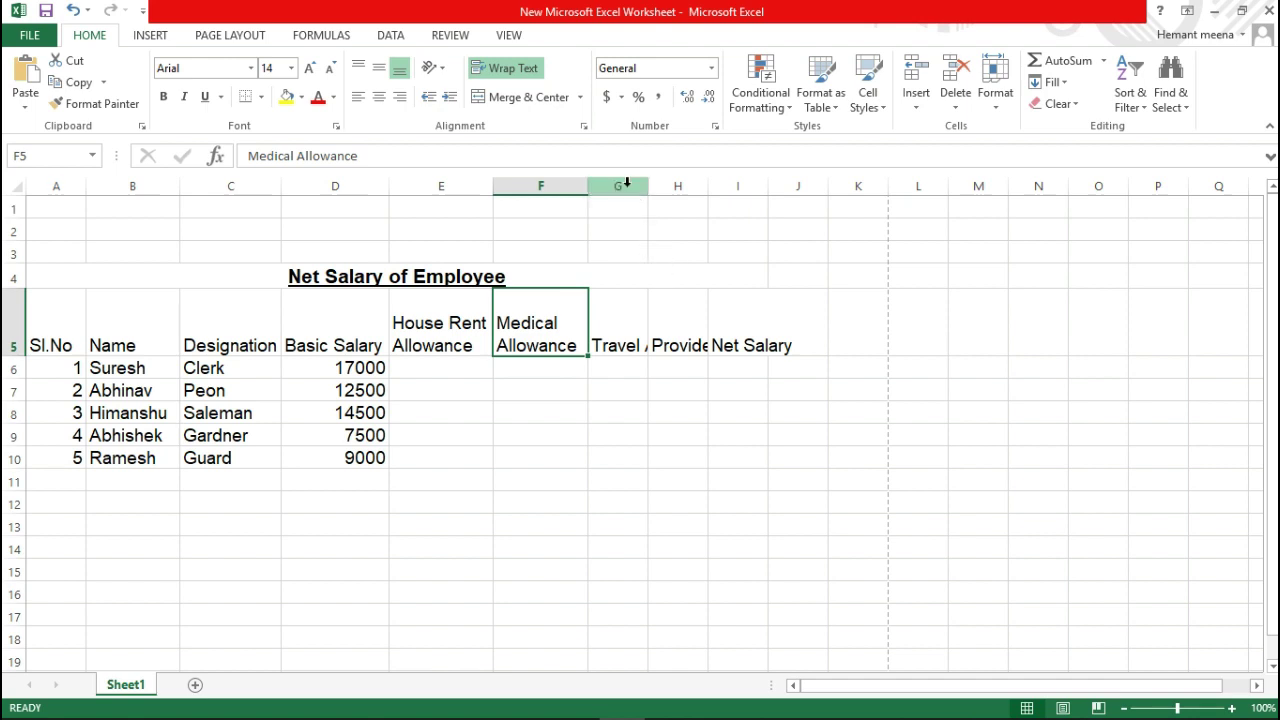
left_click_drag(648, 187, 962, 189)
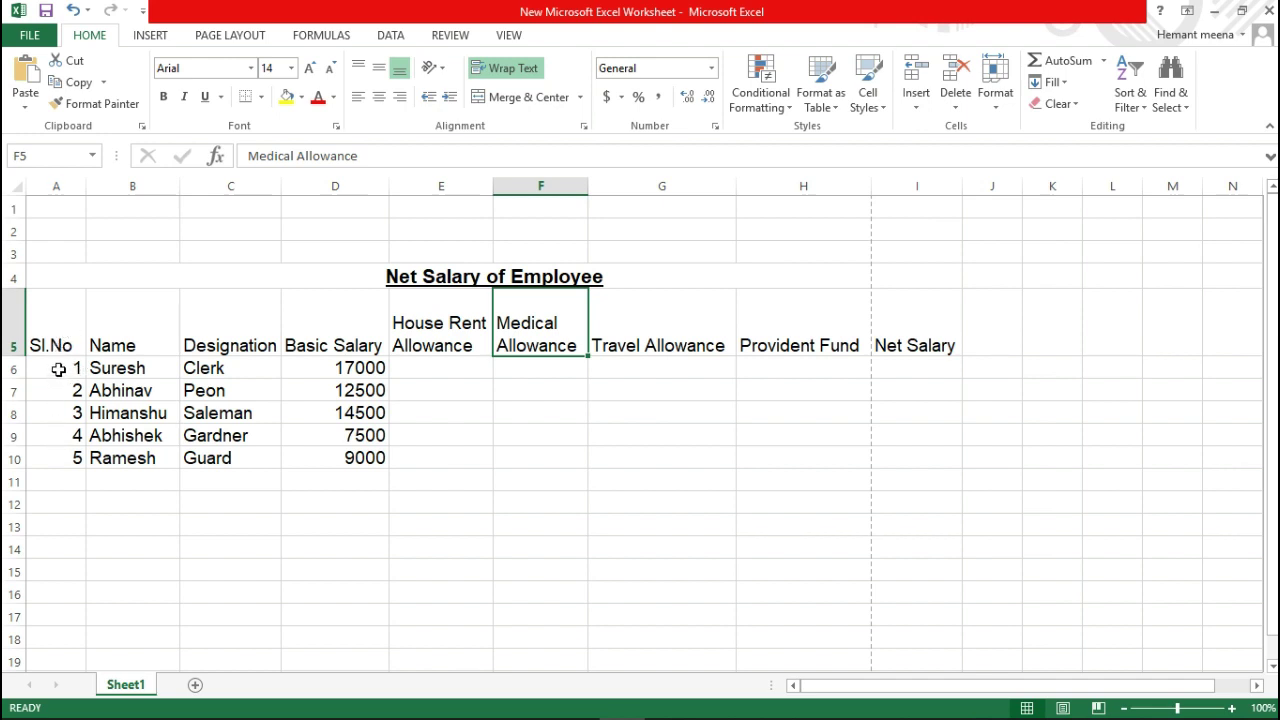
Centre the serial numbers in A6:A10
left_click(59, 369)
key("shift+Down")
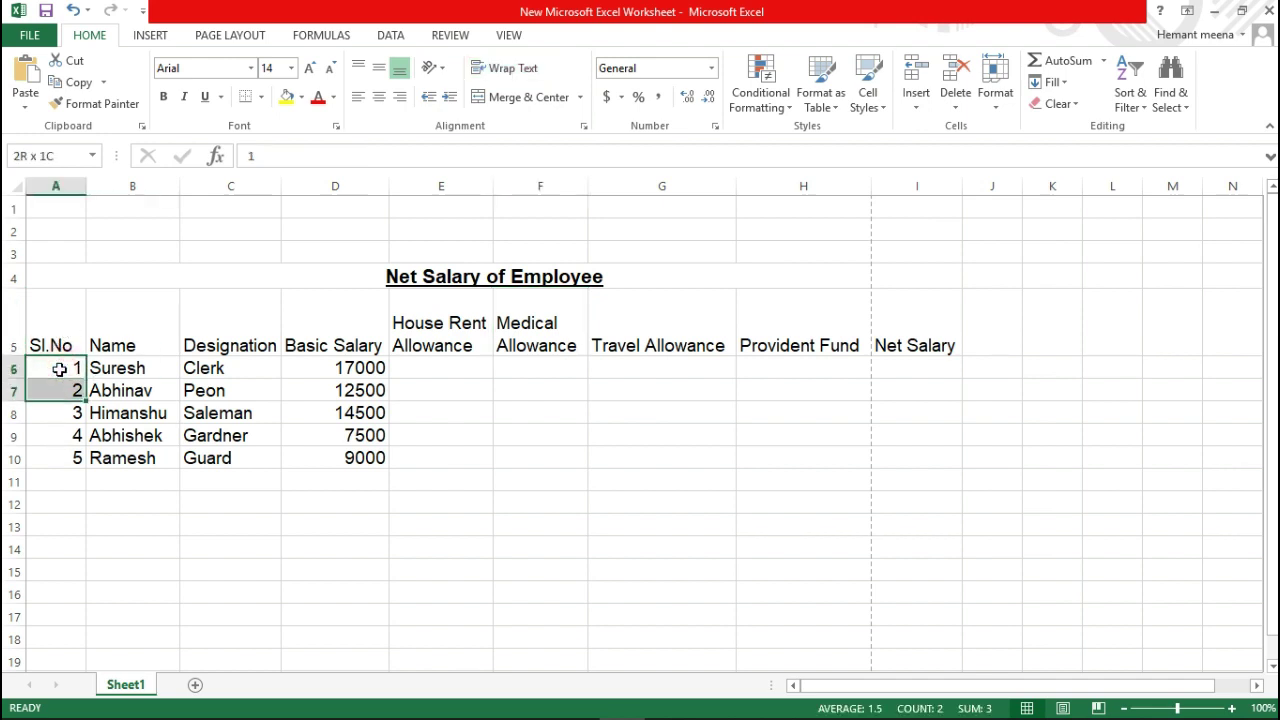
key("shift+Down")
key("shift+Down")
key("shift+Down")
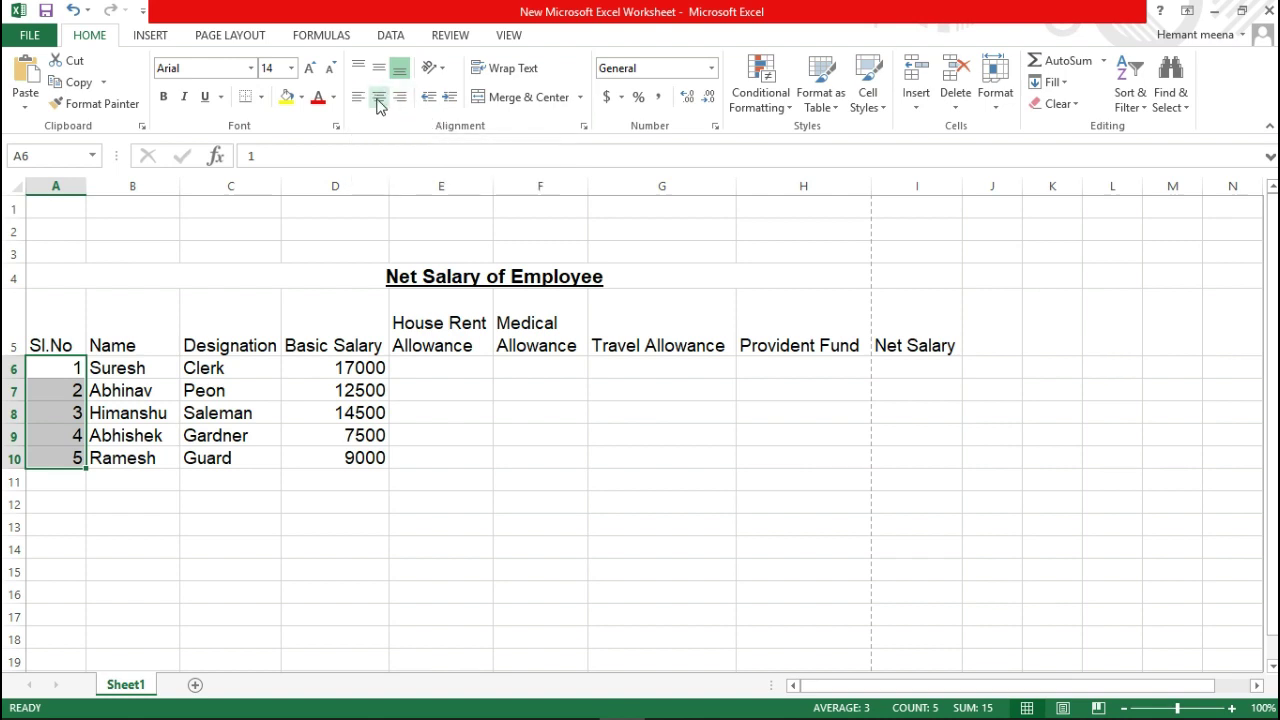
left_click(378, 100)
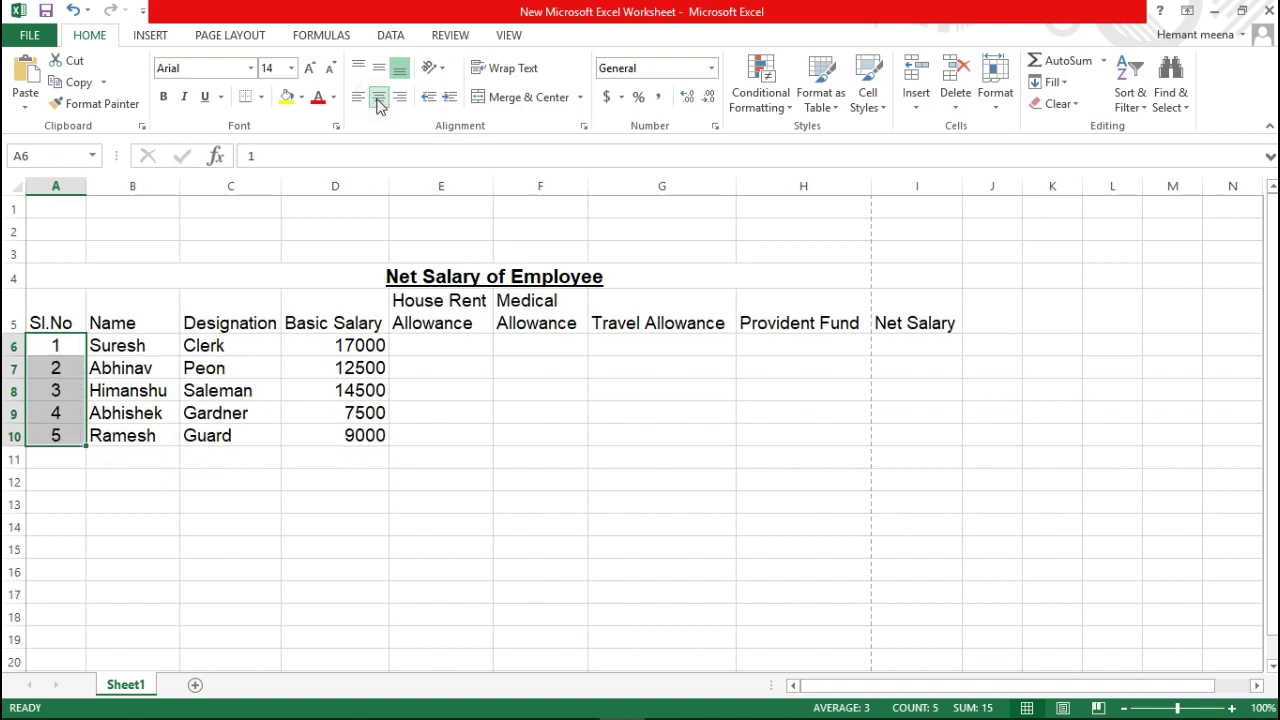
Centre the column headings in A5:I5 horizontally and vertically
left_click(55, 305)
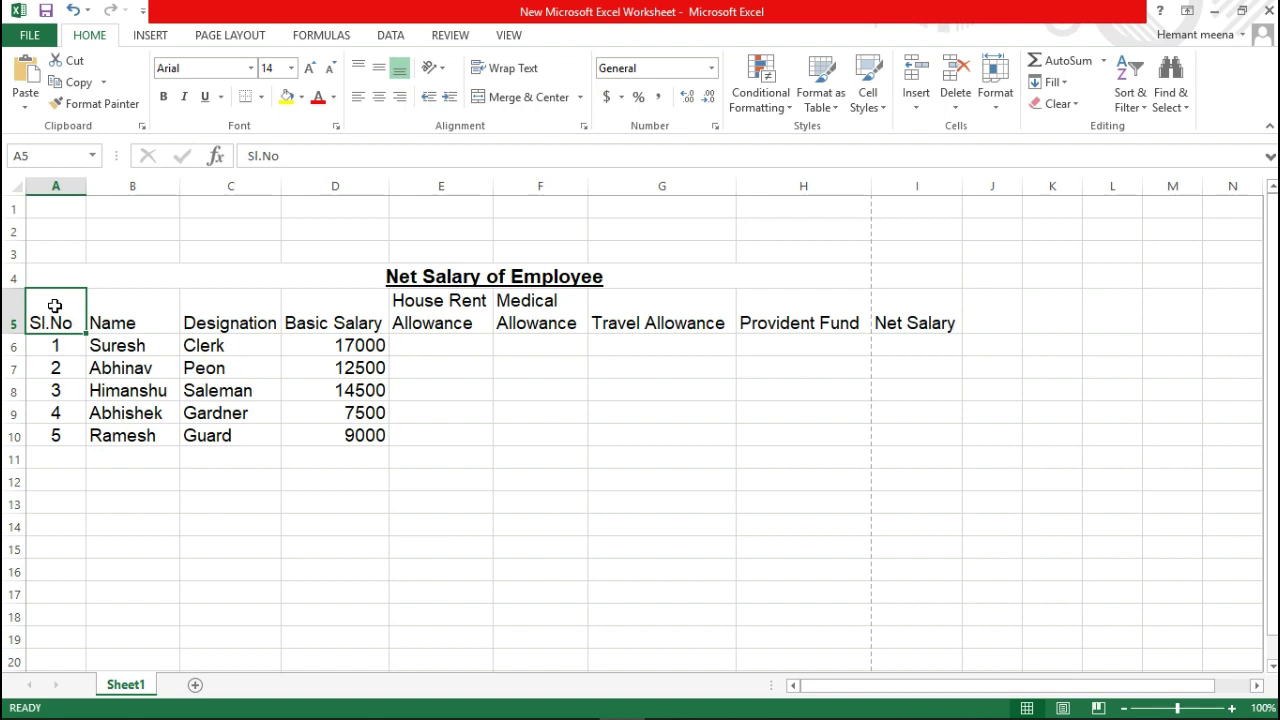
key("shift+Right")
key("shift+Right")
key("shift+Right")
key("shift+Right")
key("shift+Right")
key("shift+Right")
key("shift+Right")
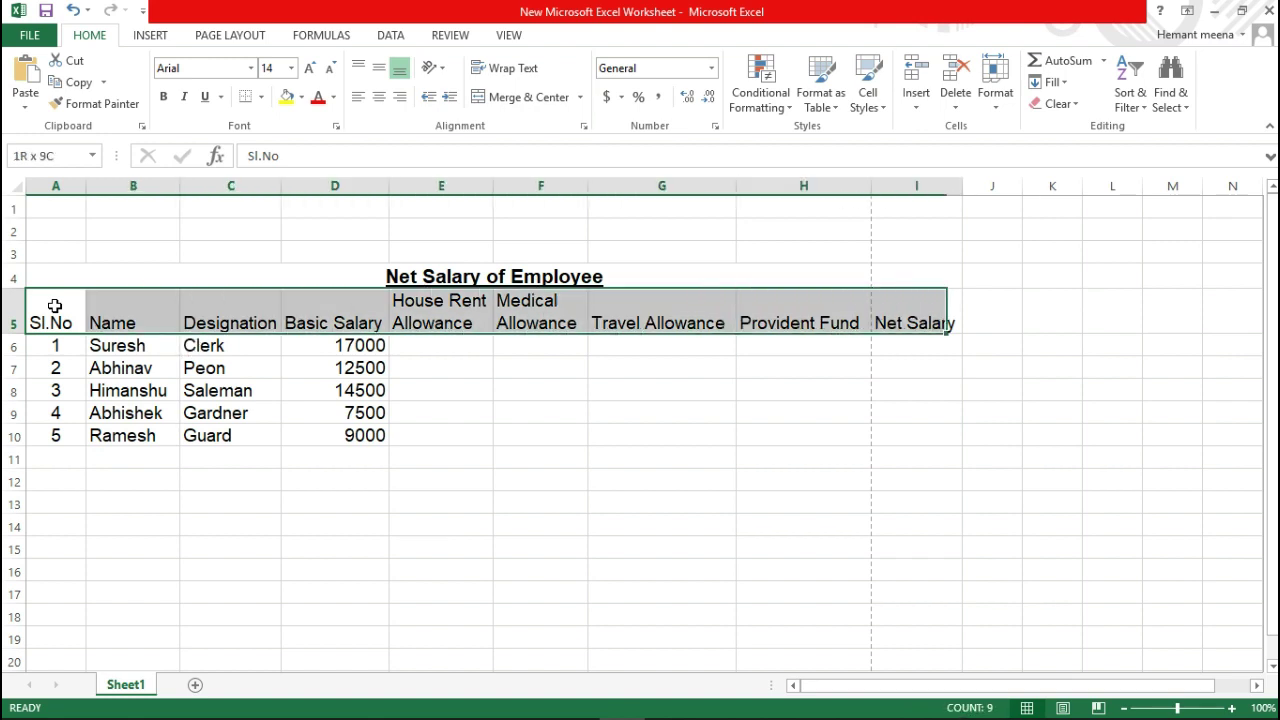
left_click(379, 97)
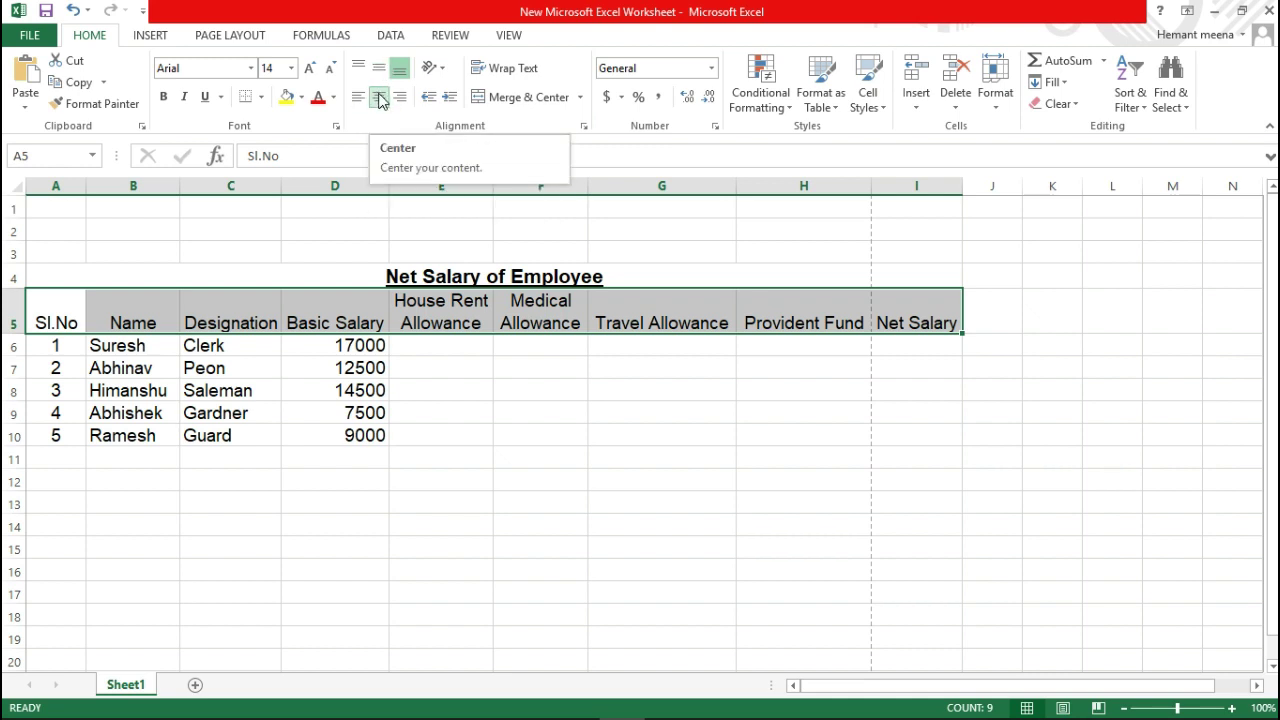
left_click(380, 100)
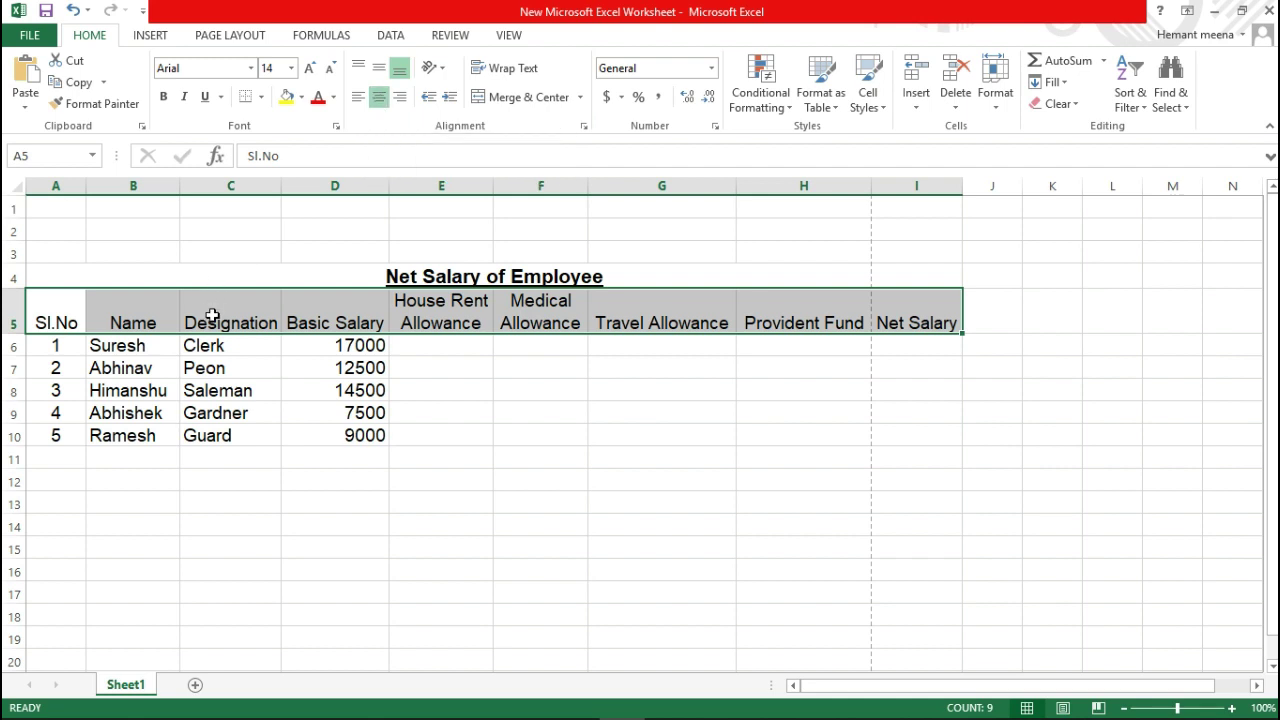
left_click(380, 68)
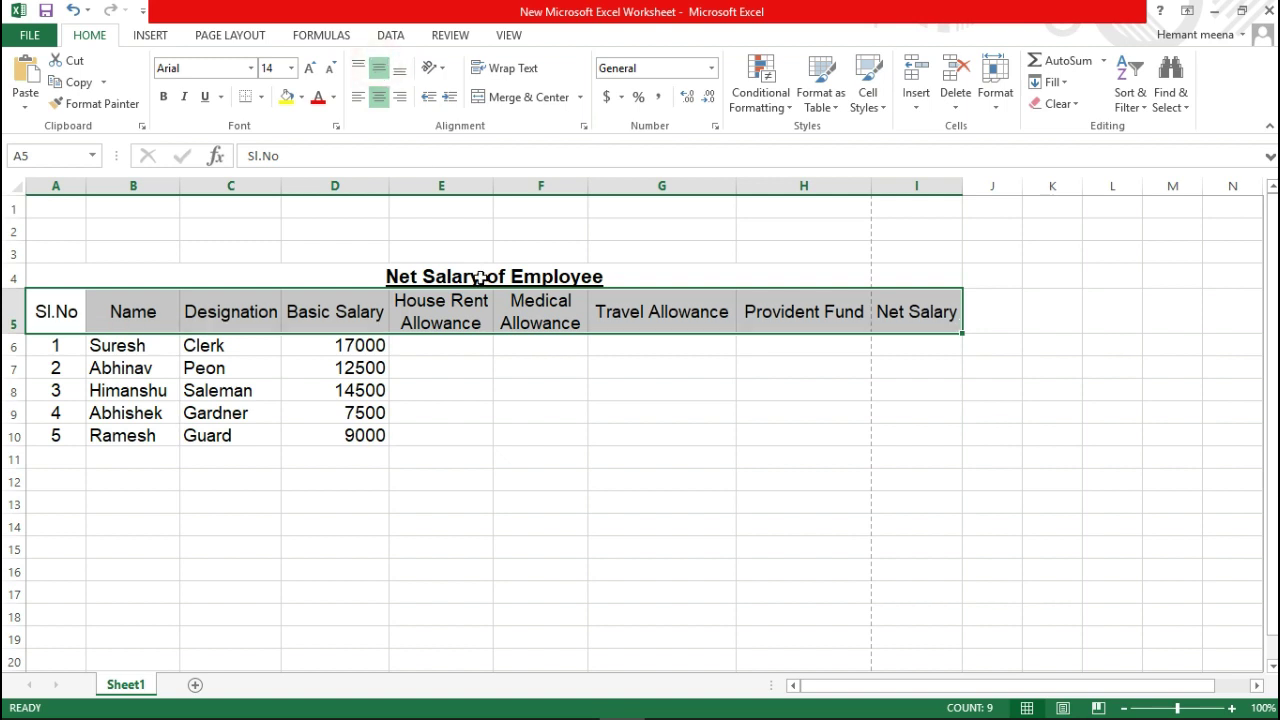
left_click(471, 388)
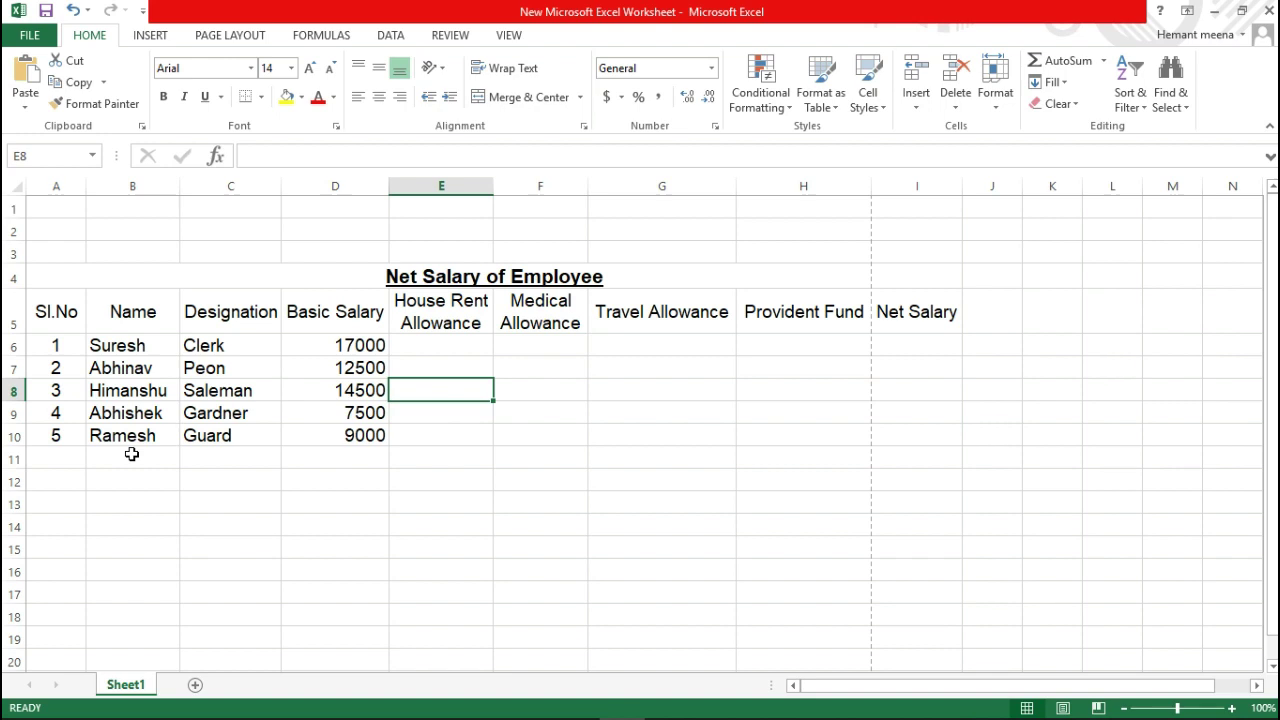
Right-align the names, designations and salary data in B6:I10
left_click(104, 346)
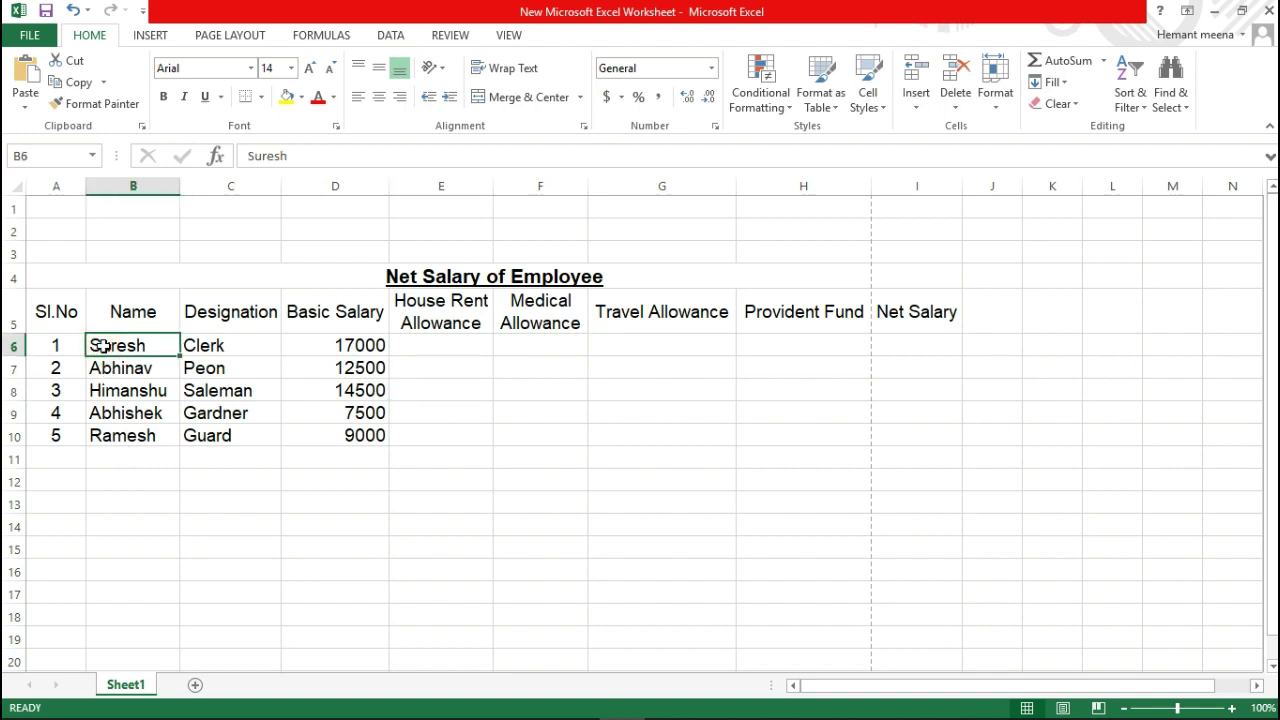
key("shift+Down")
key("shift+Down")
key("shift+Down")
key("shift+Down")
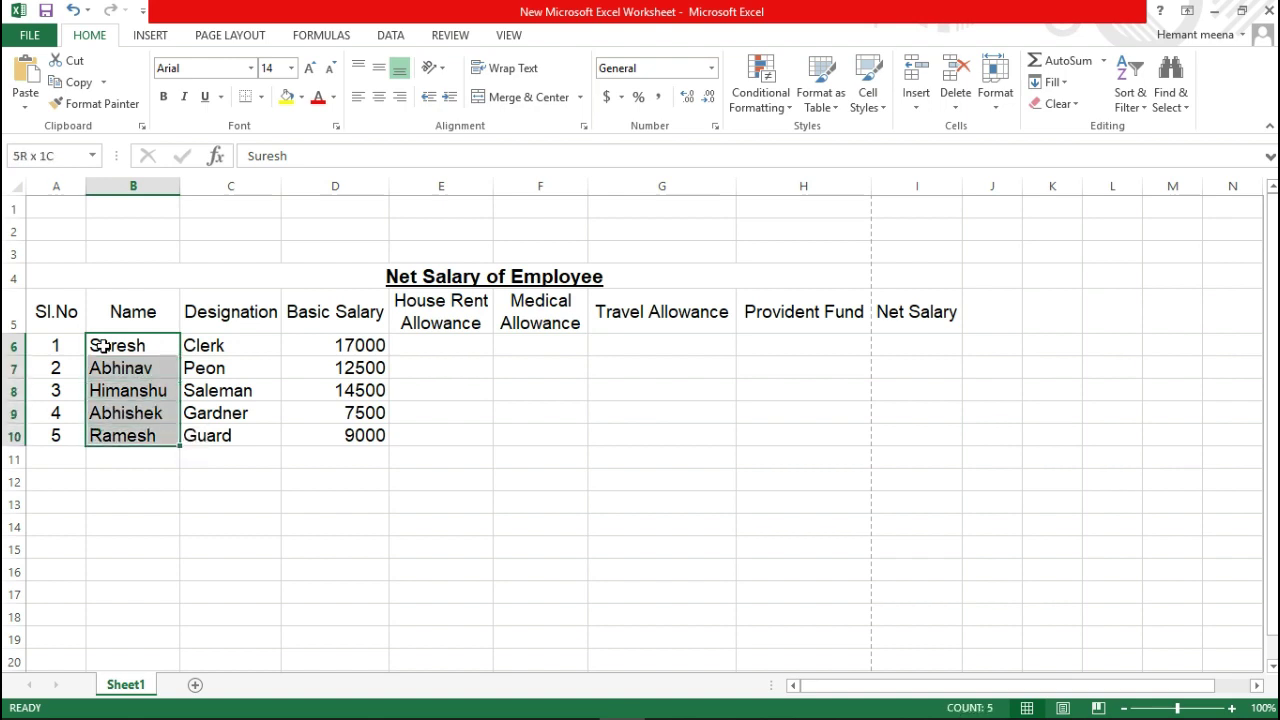
key("shift+Right")
key("shift+Right")
key("shift+Right")
key("shift+Right")
key("shift+Right")
key("shift+Right")
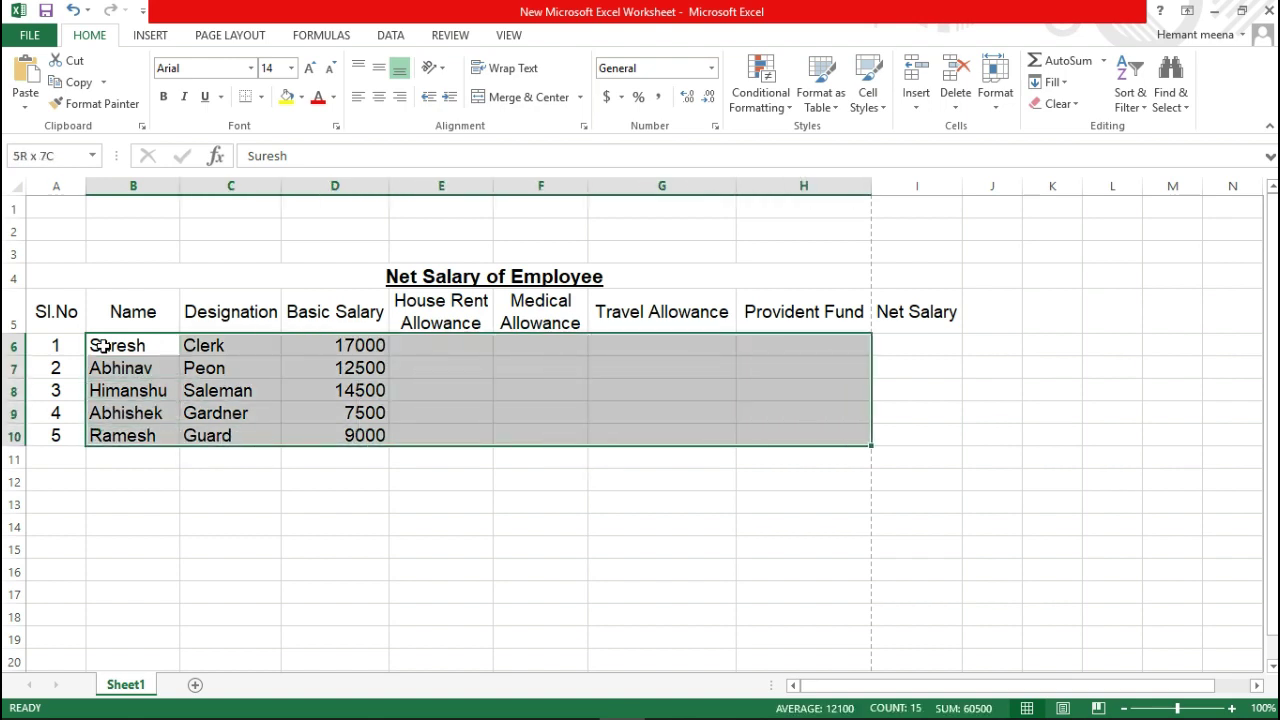
key("shift+Right")
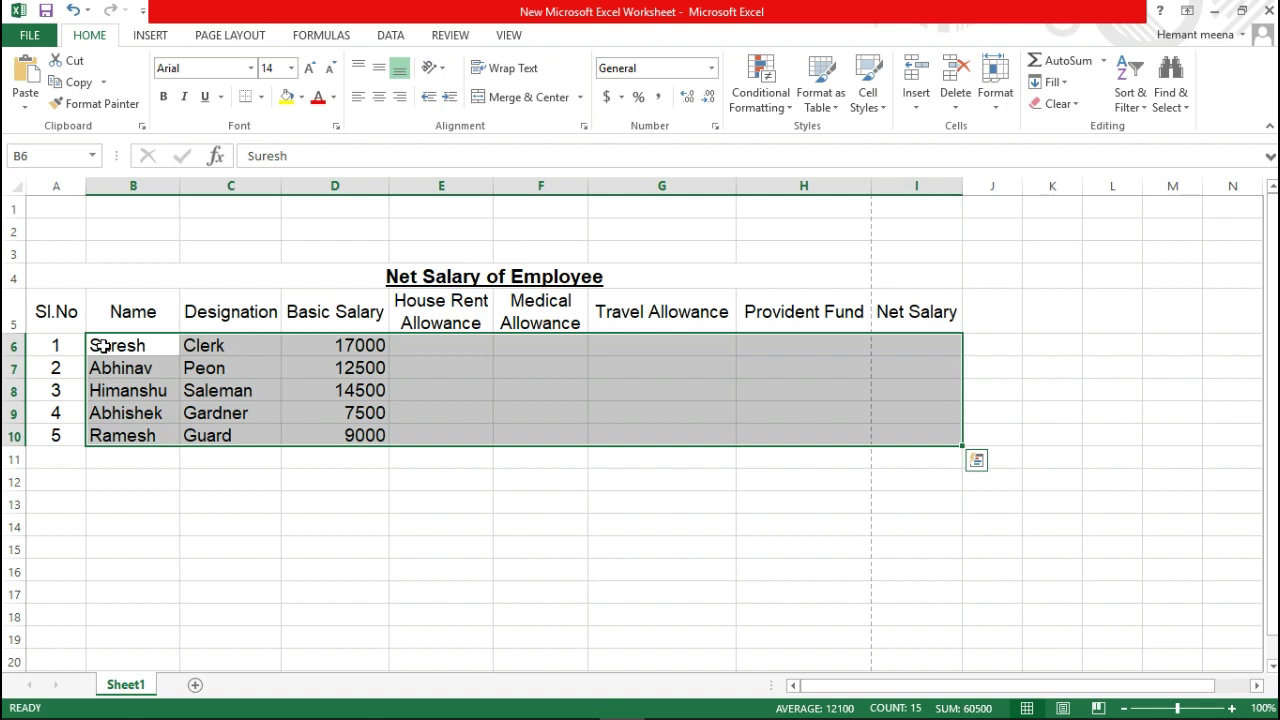
left_click(399, 97)
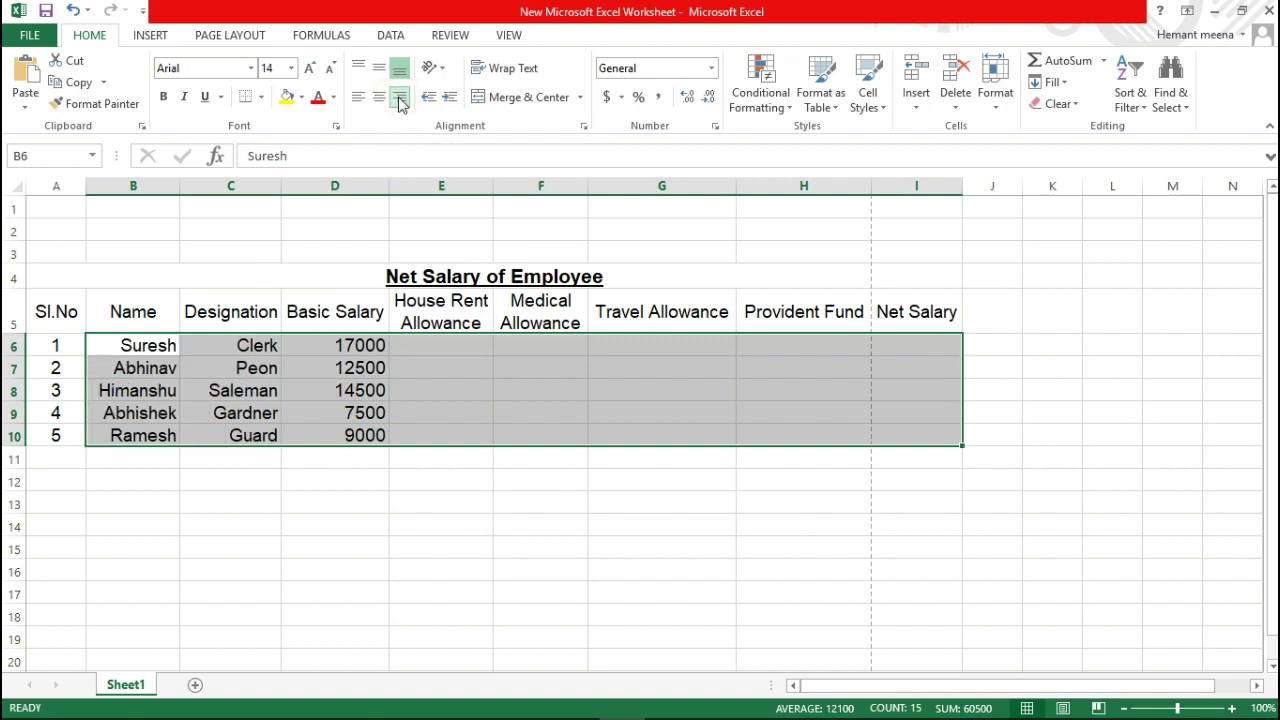
left_click(266, 485)
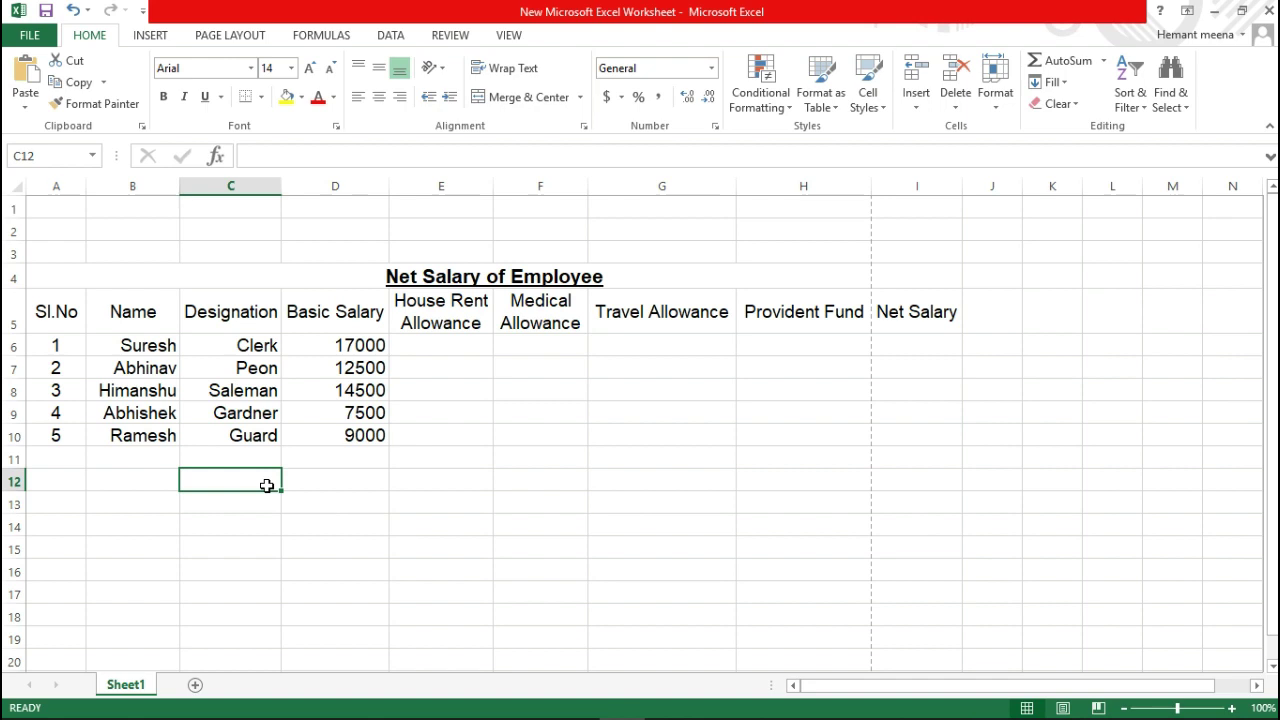
Fill the allowance and Provident Fund cells E6:H10 with light grey
left_click(400, 346)
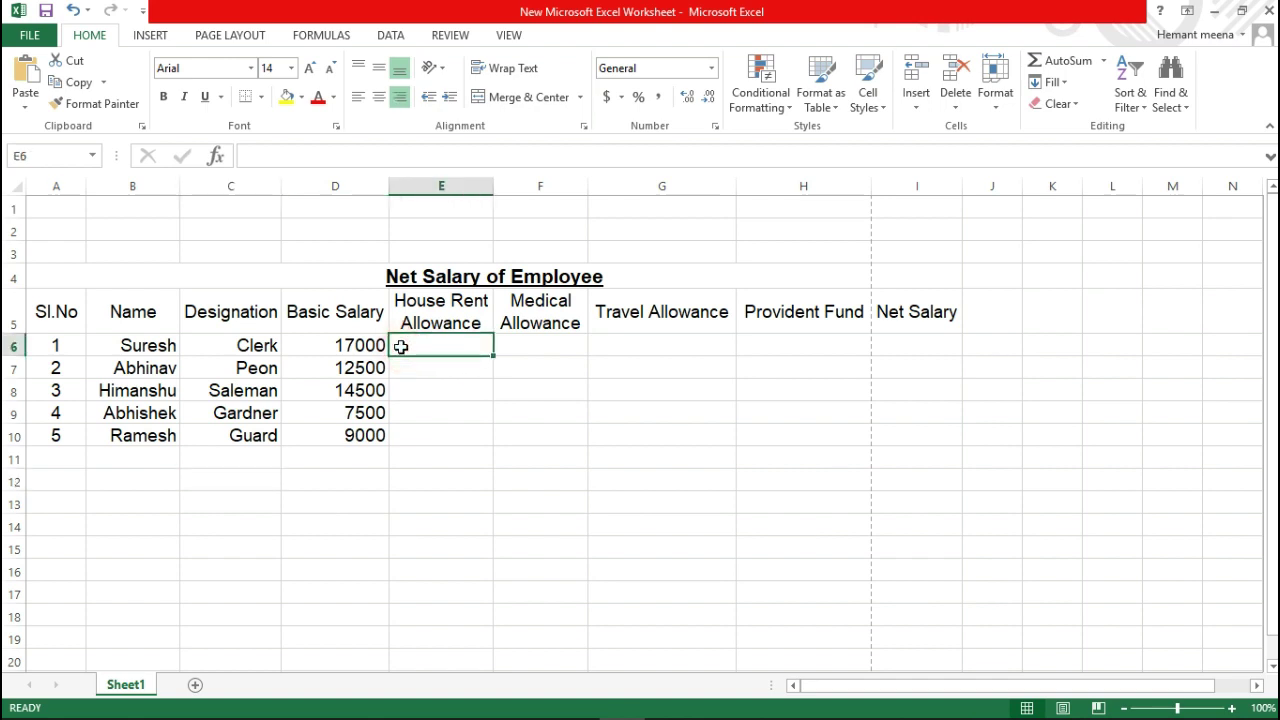
left_click_drag(400, 346, 401, 368)
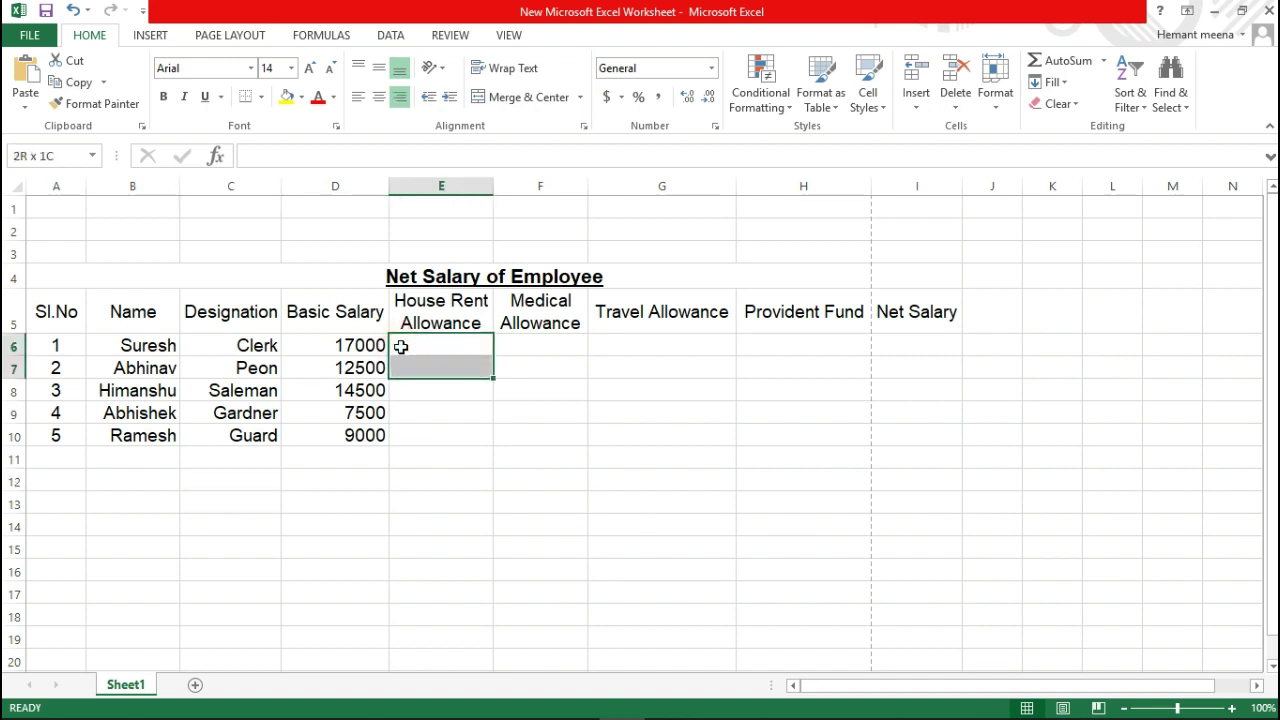
key("shift+Down")
key("shift+Down")
key("shift+Down")
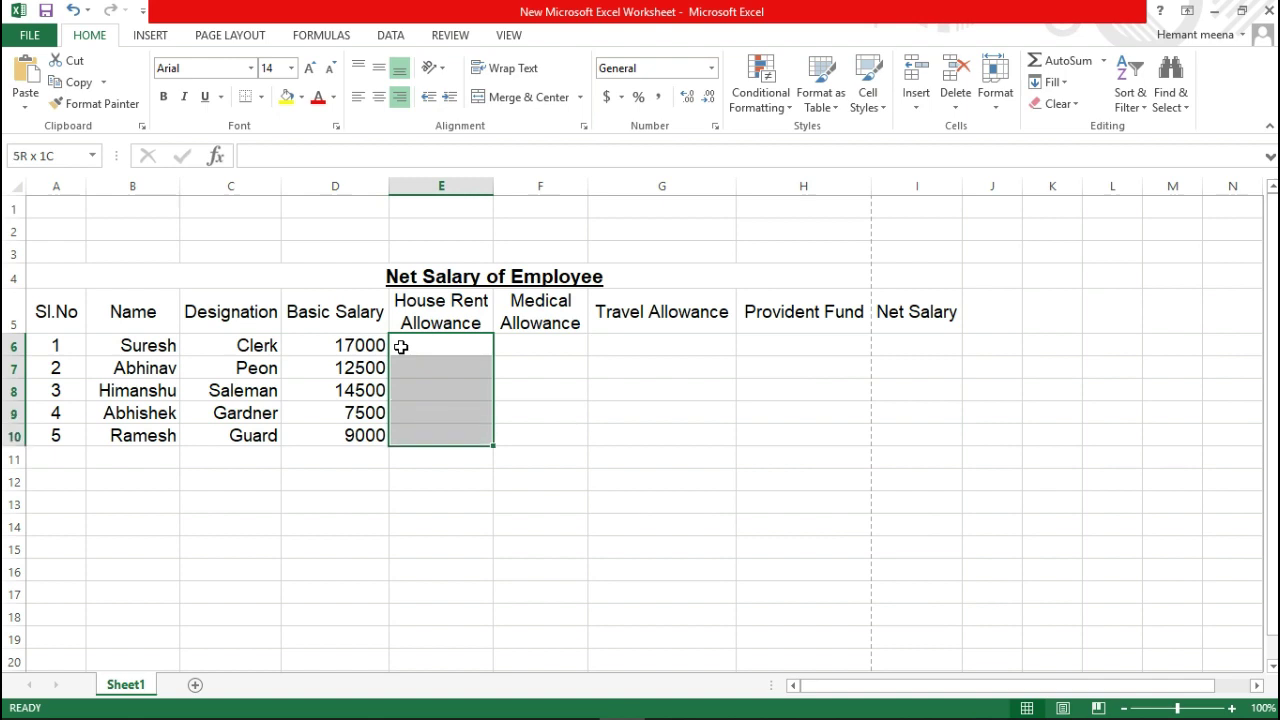
key("shift+Right")
key("shift+Right")
key("shift+Right")
left_click_drag(400, 346, 400, 346)
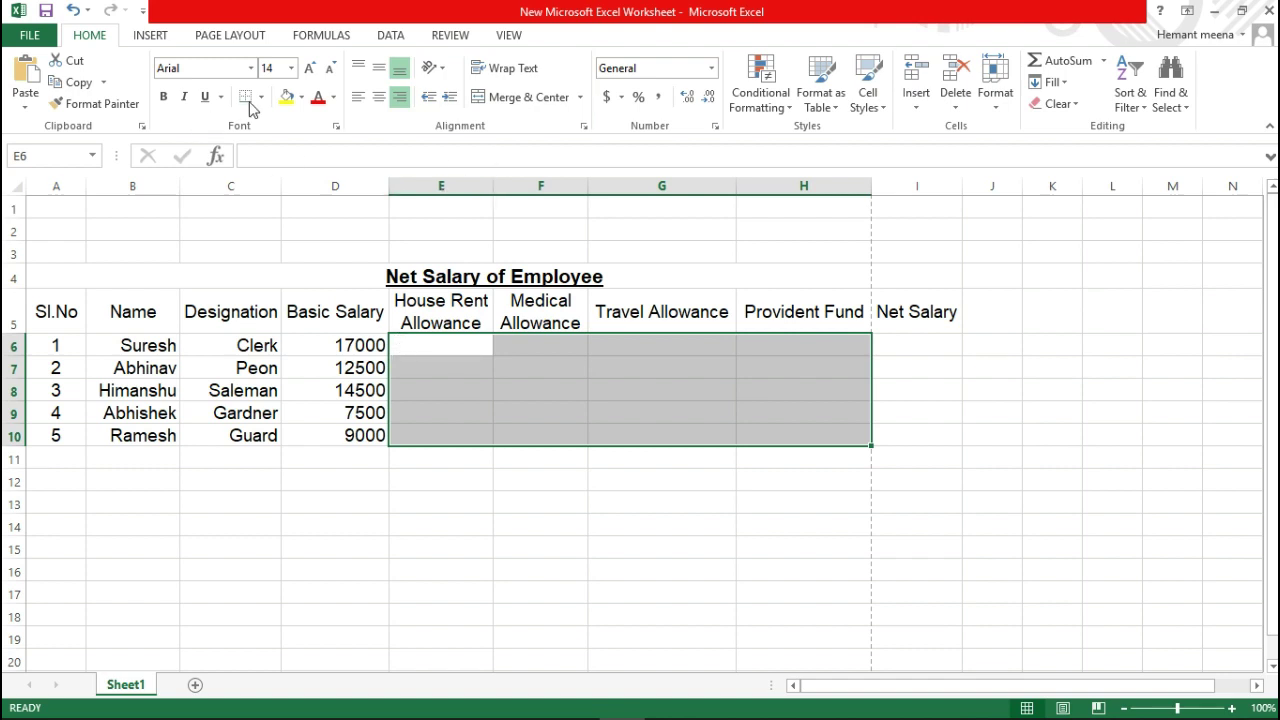
left_click(302, 98)
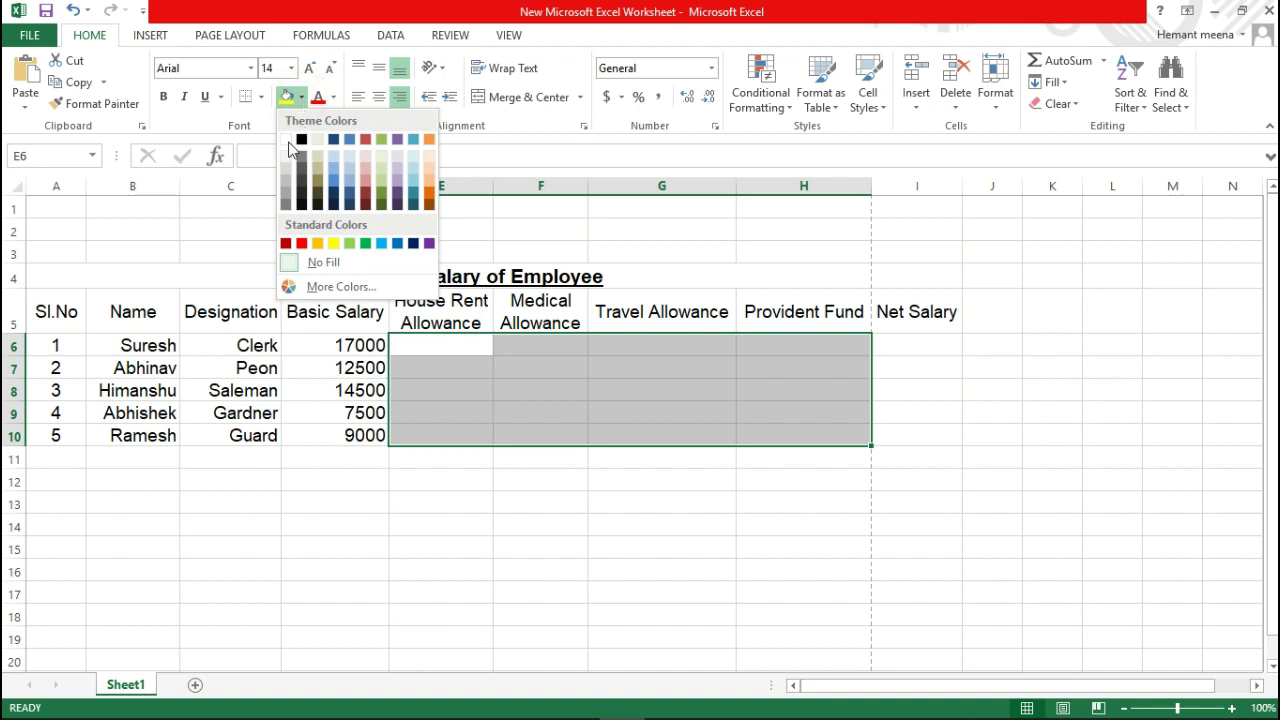
left_click(285, 157)
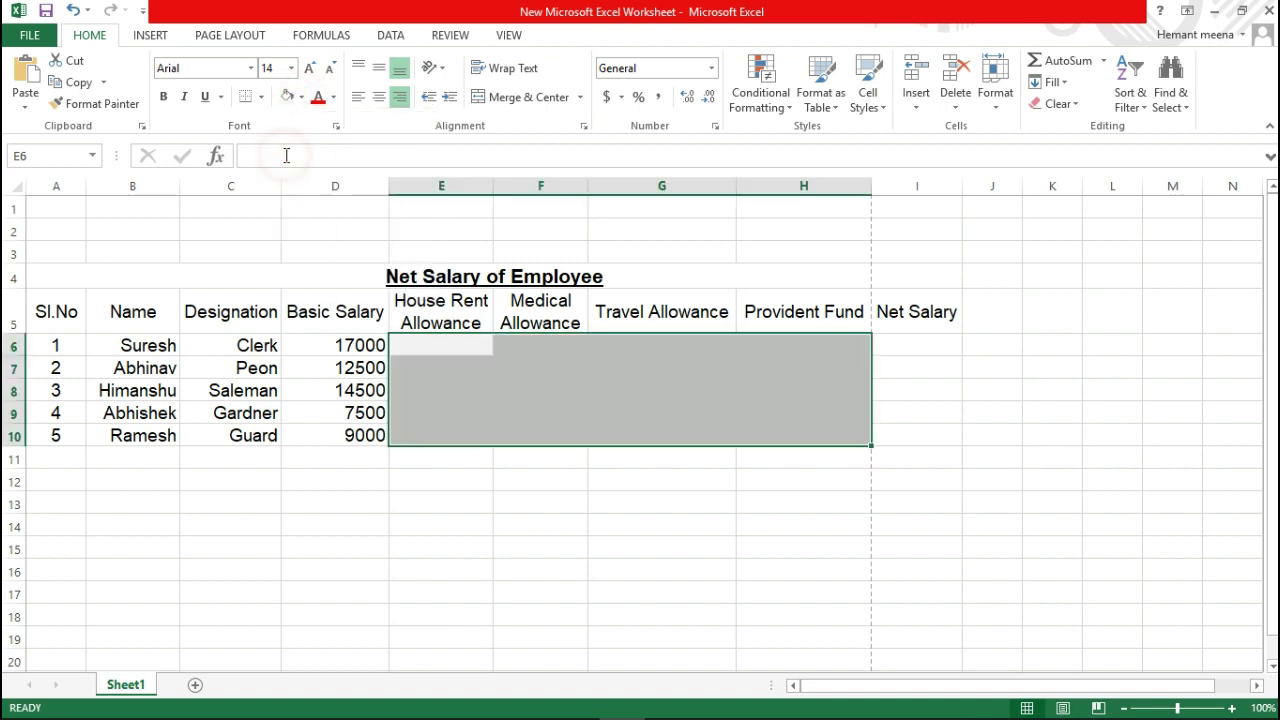
left_click(443, 488)
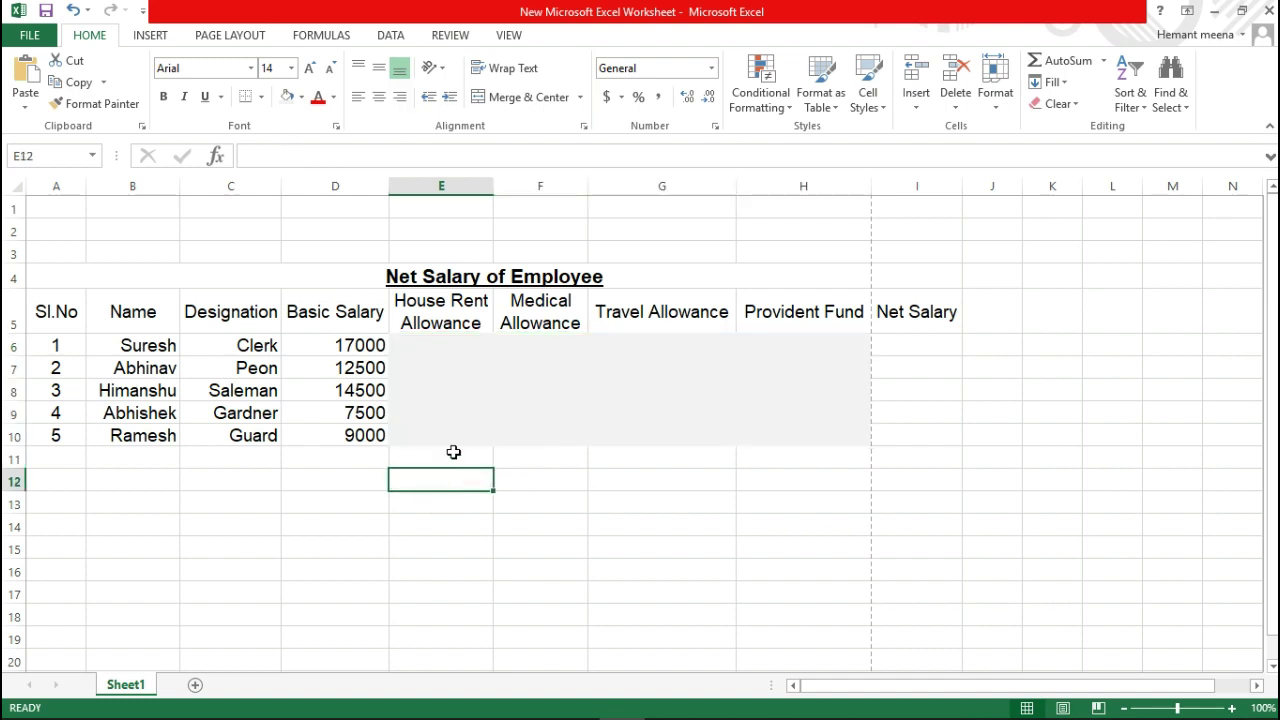
Change the E6:H10 fill to a slightly darker grey
left_click(439, 349)
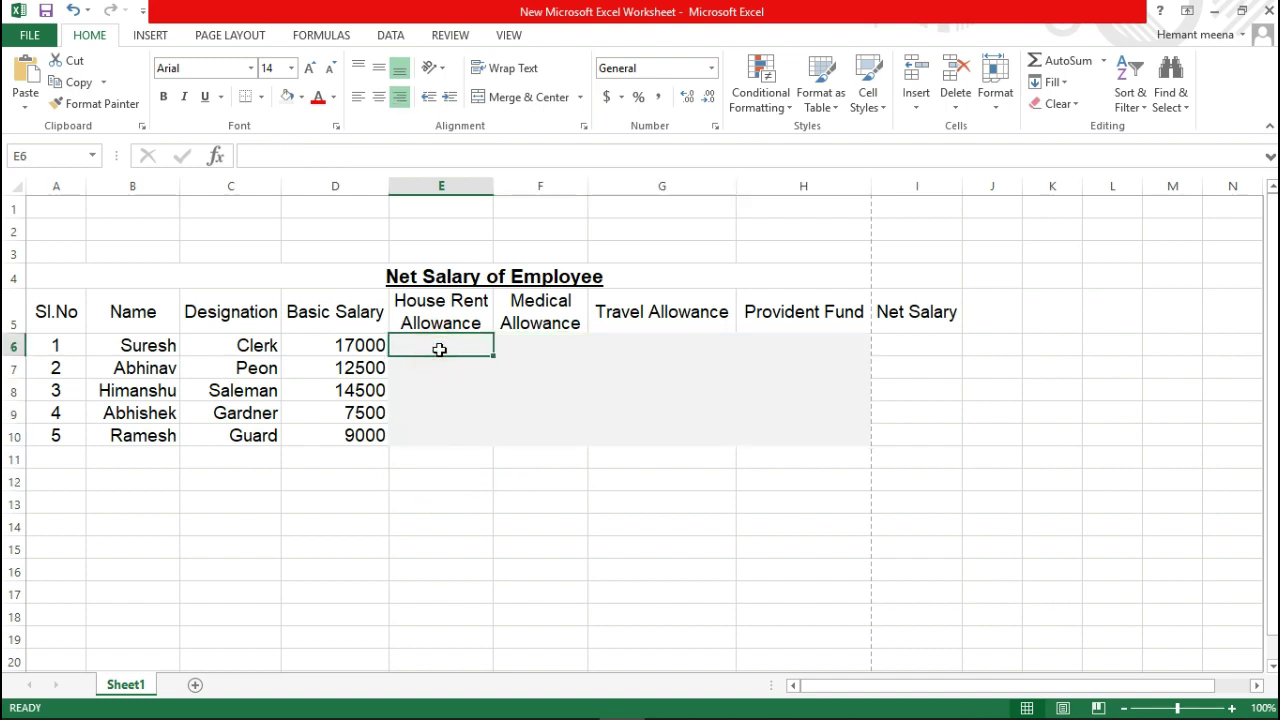
key("shift+Down")
key("shift+Down")
key("shift+Down")
key("shift+Down")
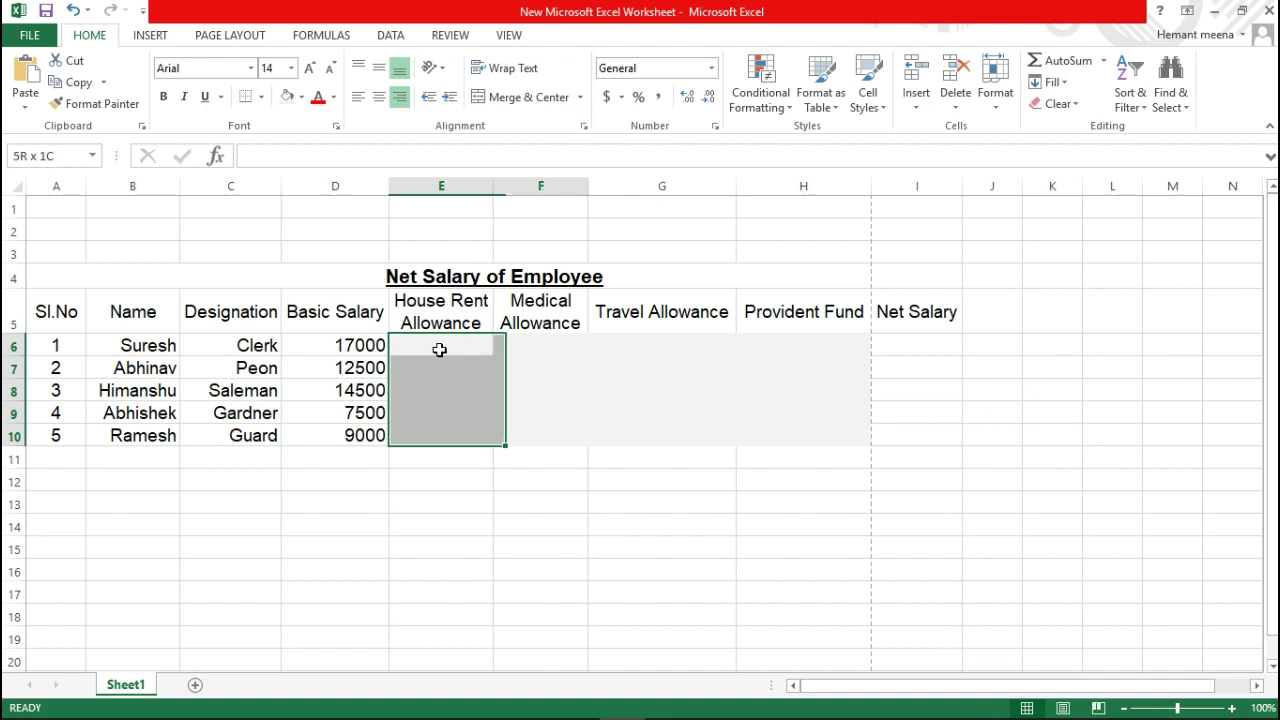
key("shift+Right")
key("shift+Right")
key("shift+Right")
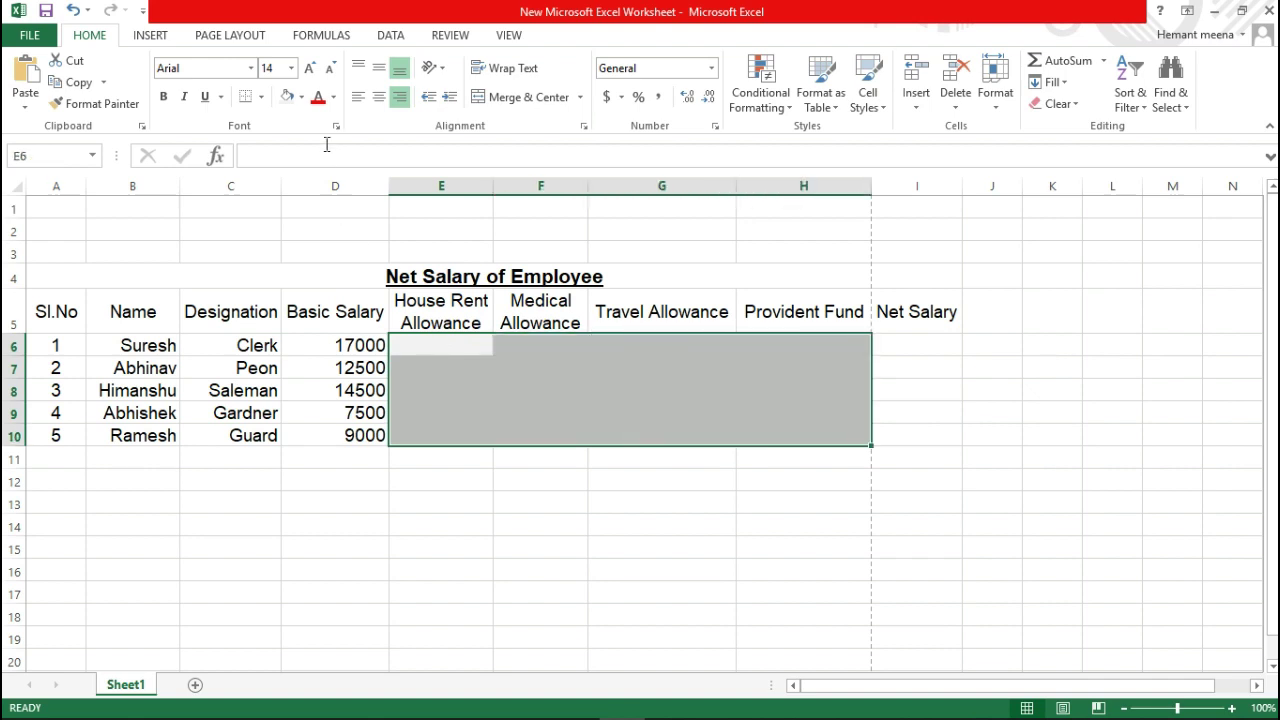
left_click(301, 99)
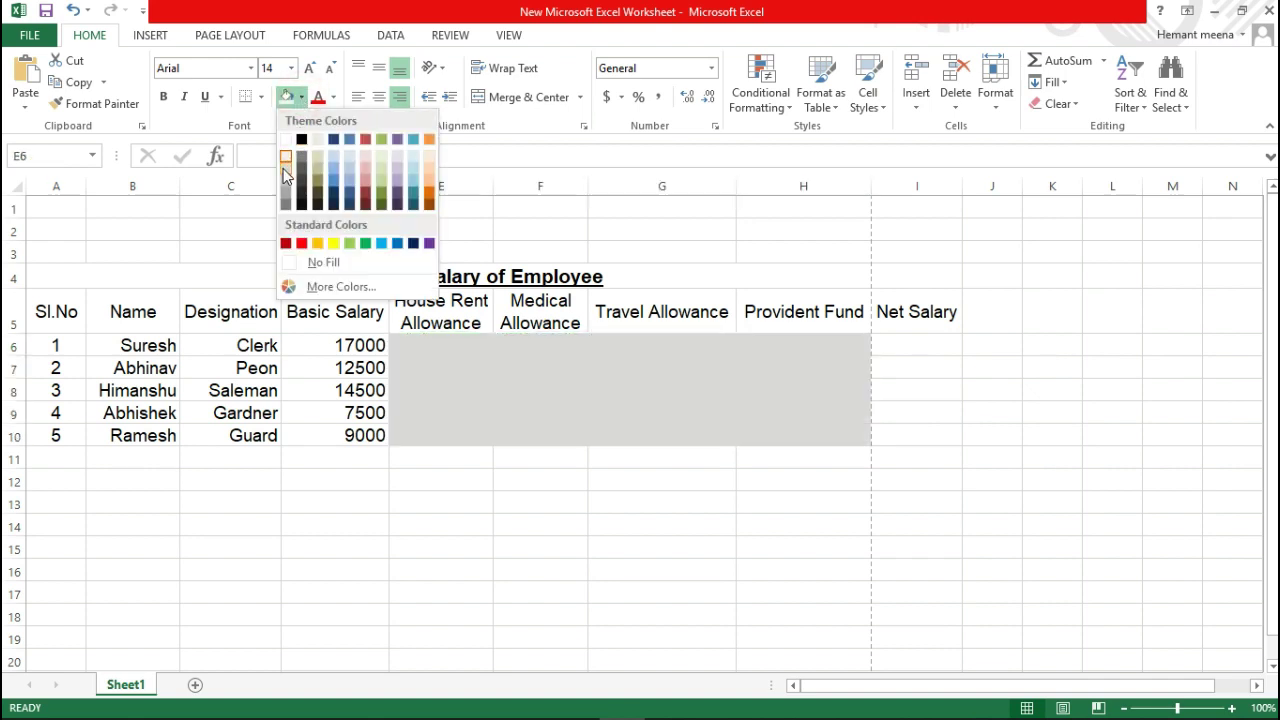
left_click(286, 180)
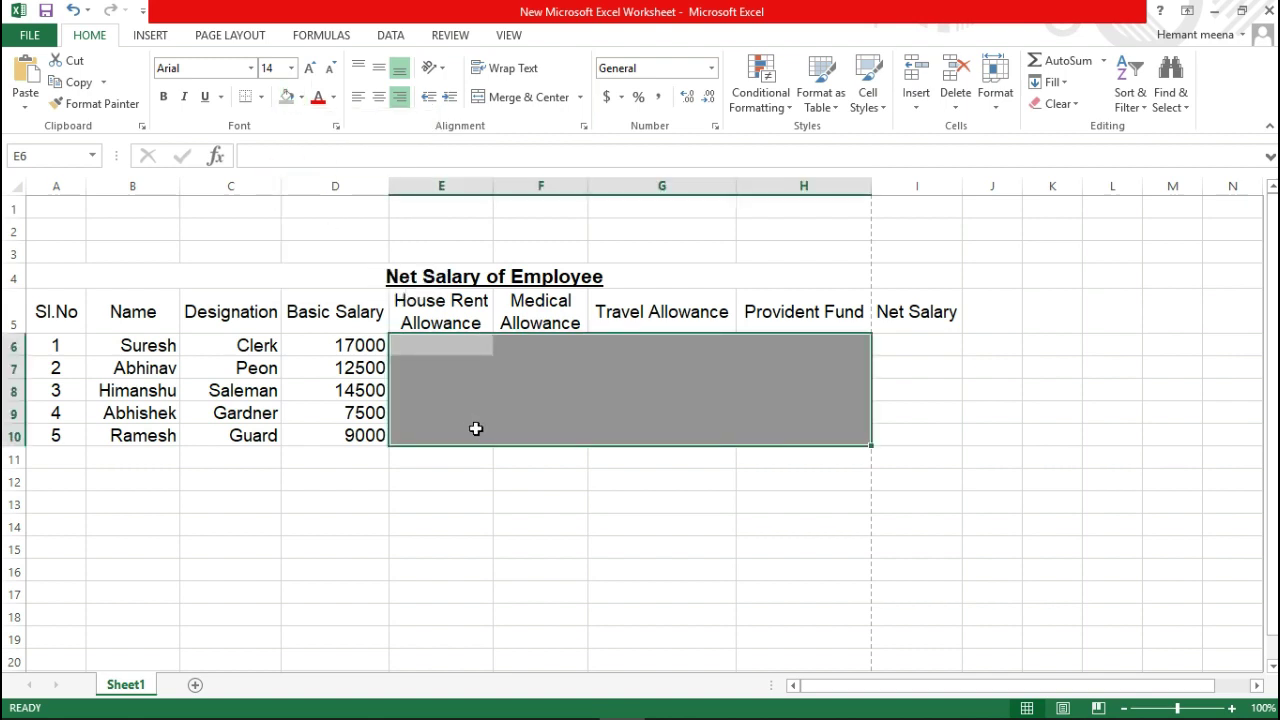
left_click(468, 478)
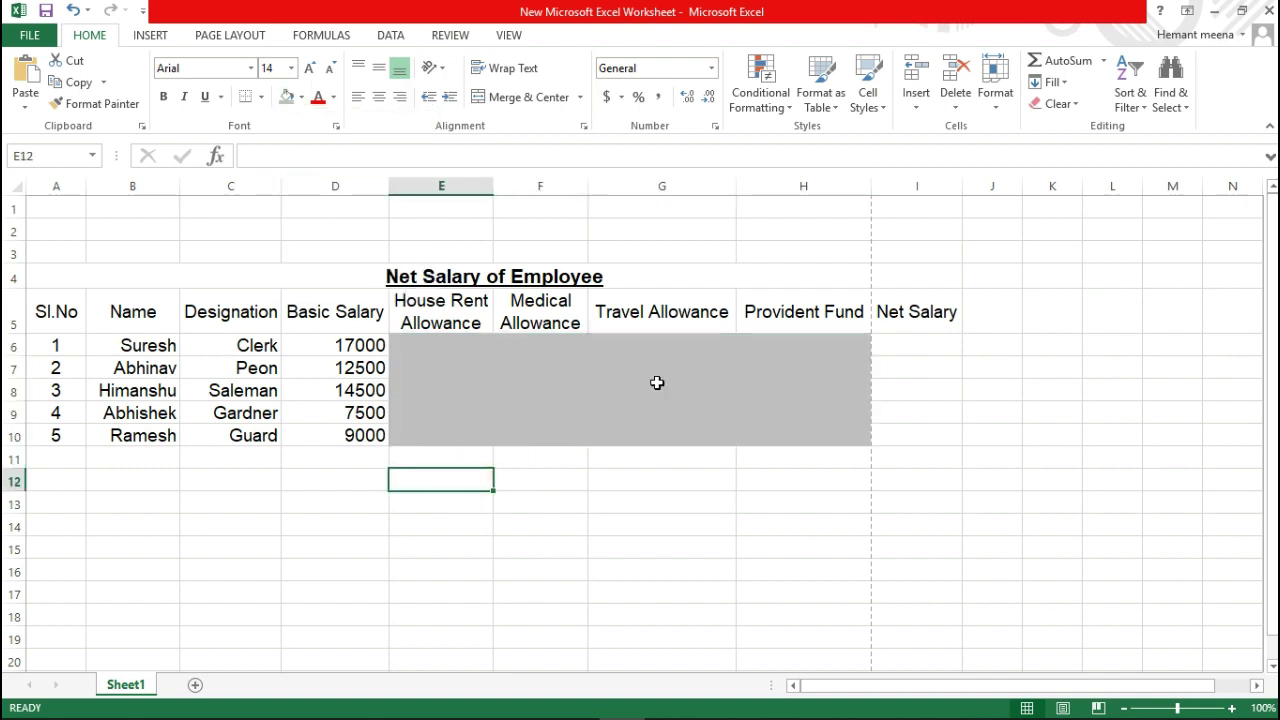
left_click_drag(886, 345, 886, 390)
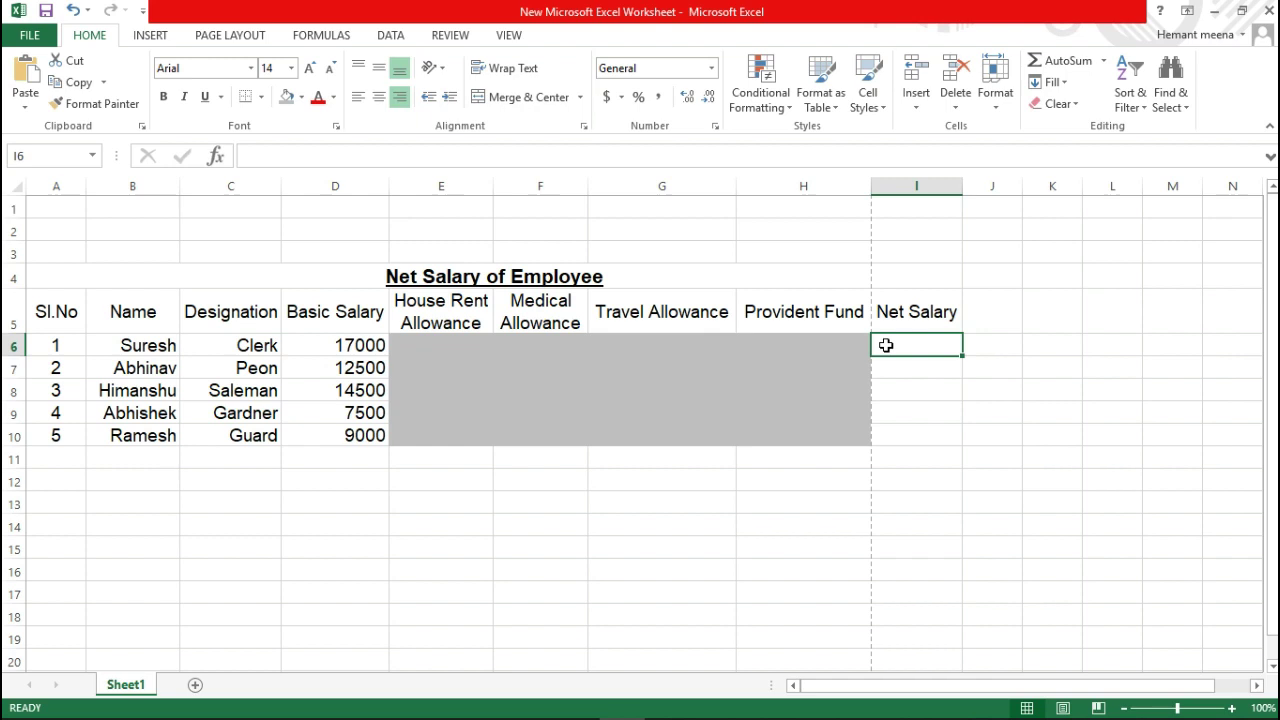
Fill the Net Salary cells I6:I10 with dark grey
key("shift+Down")
key("shift+Down")
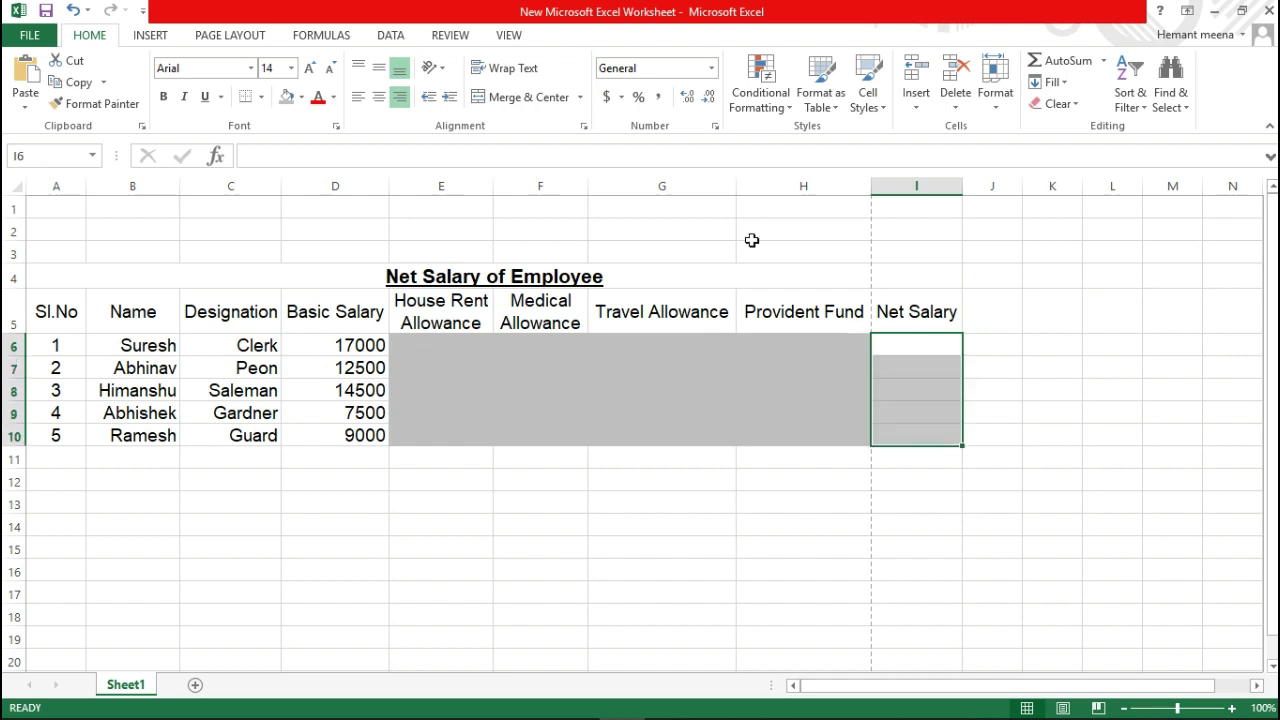
left_click(301, 97)
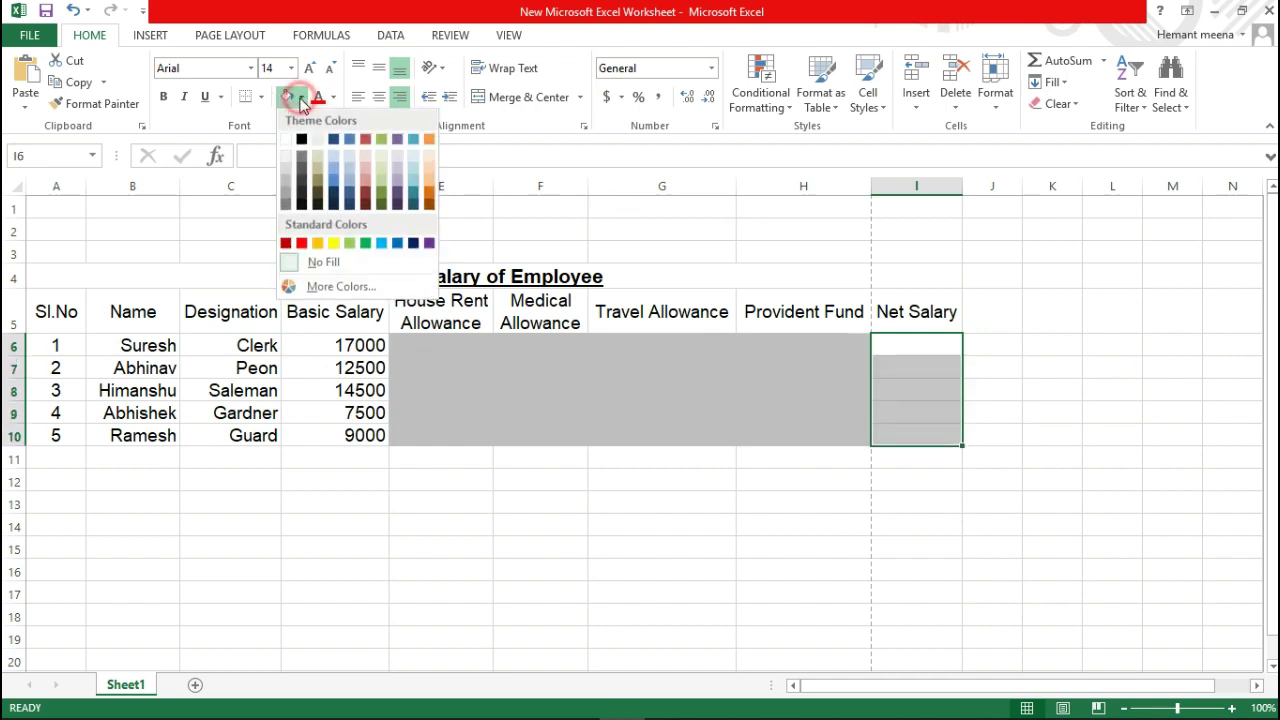
left_click(286, 204)
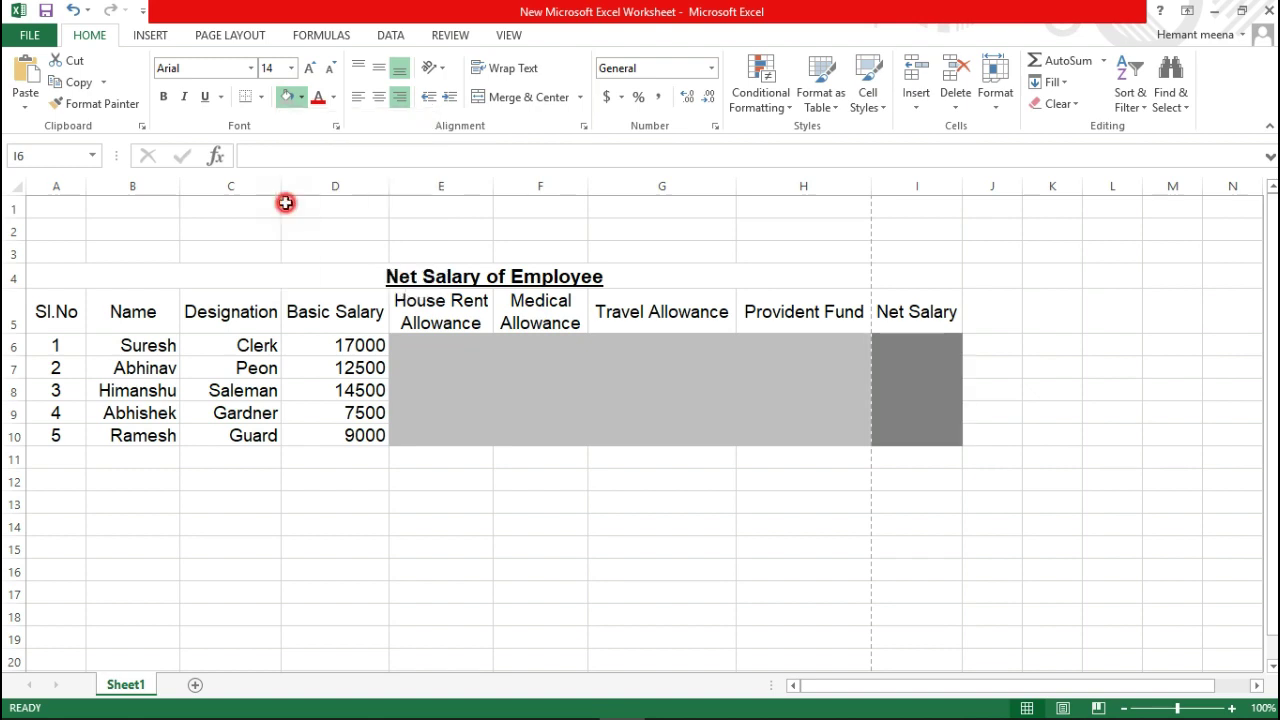
left_click(437, 544)
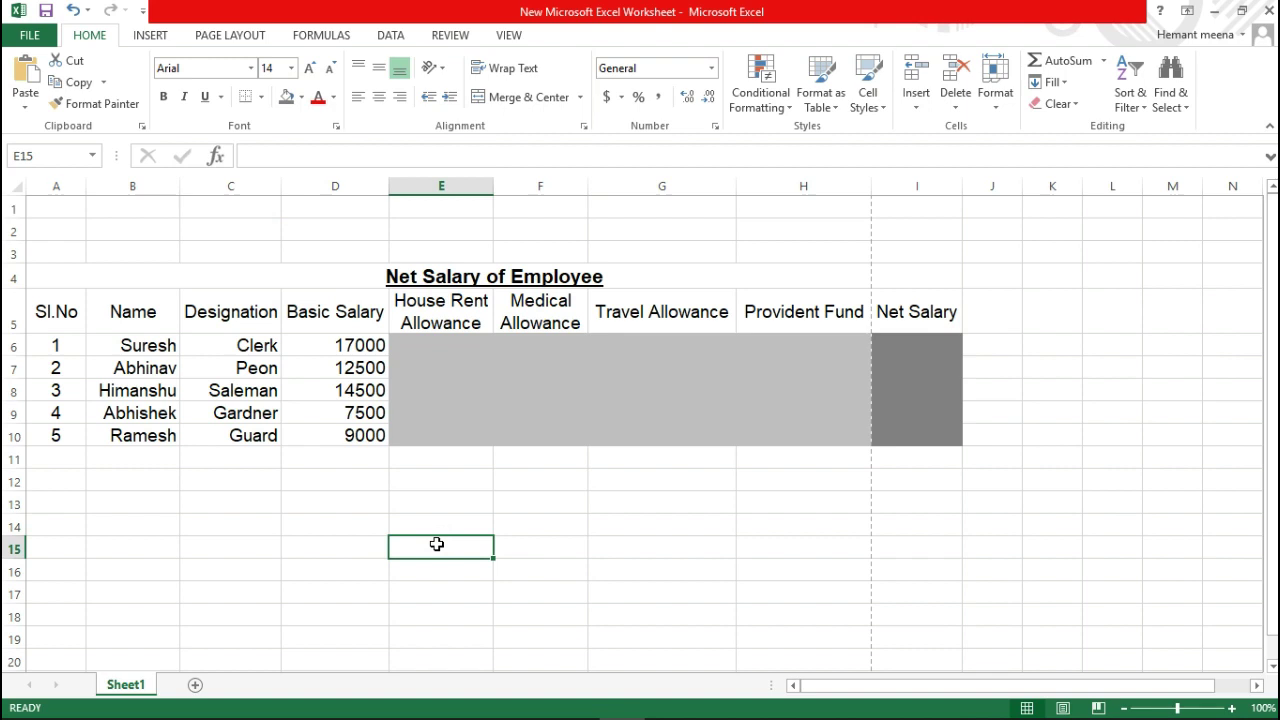
left_click(423, 349)
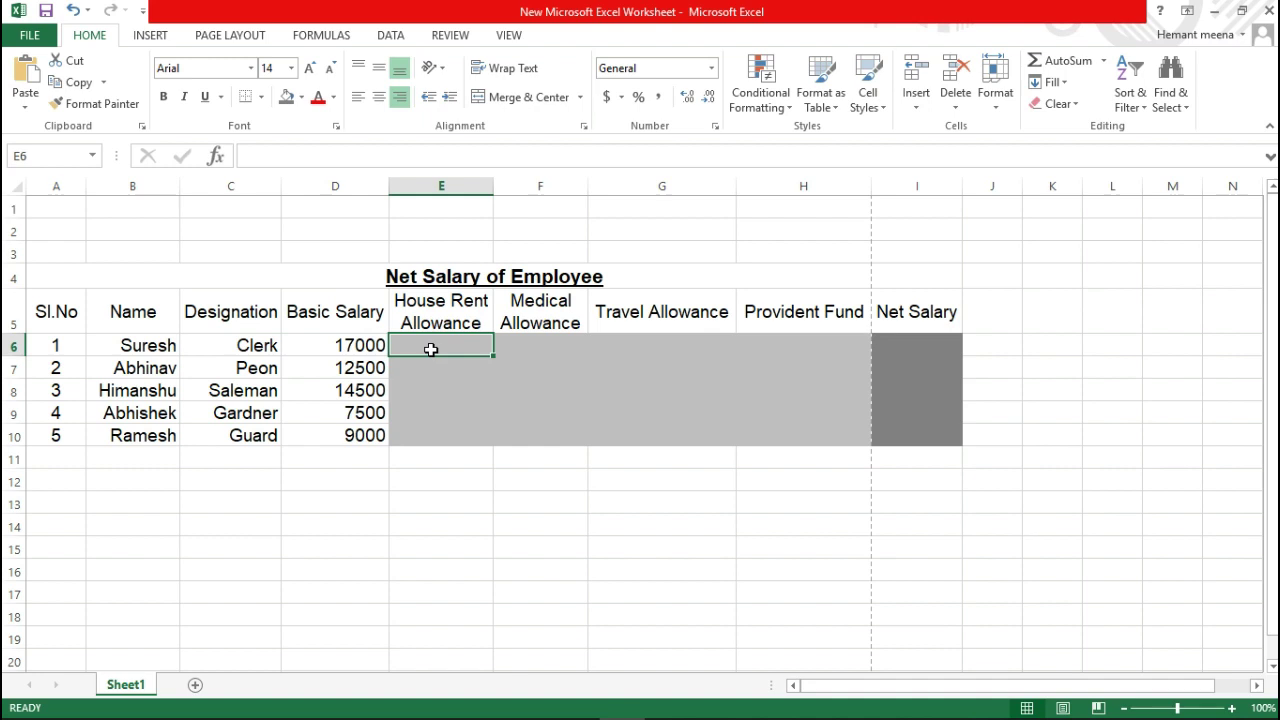
left_click(350, 346)
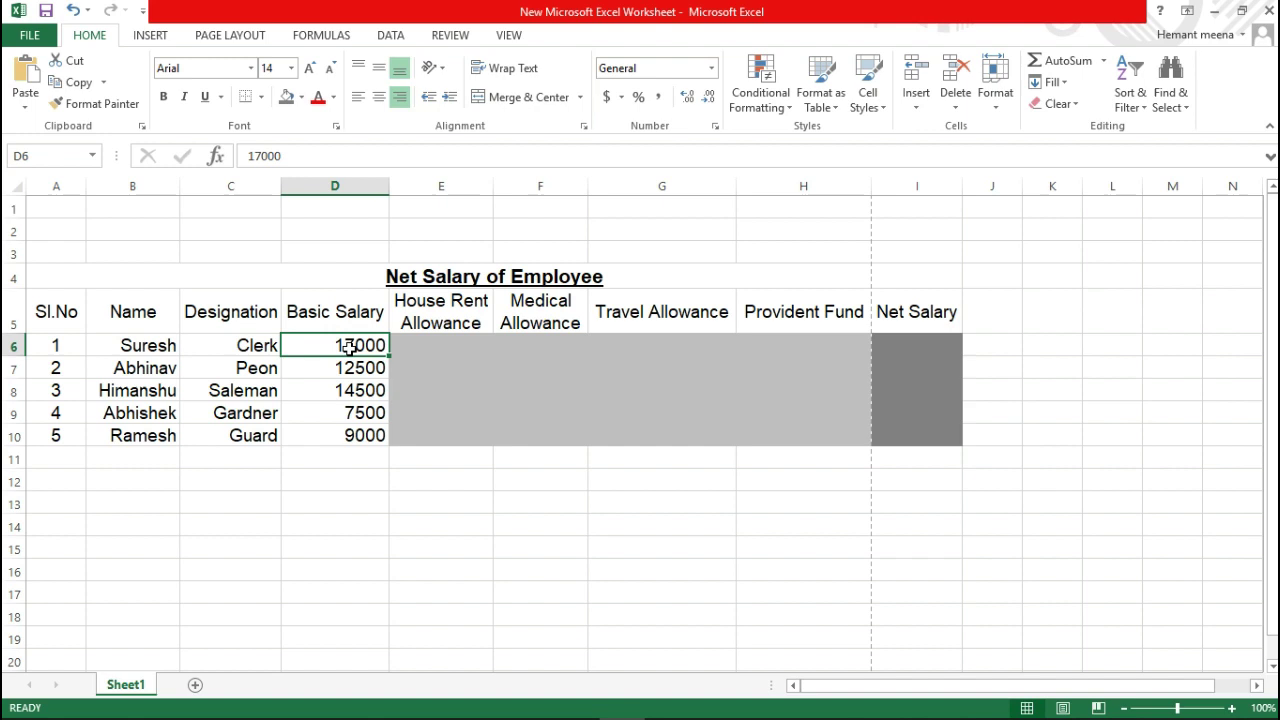
left_click(416, 345)
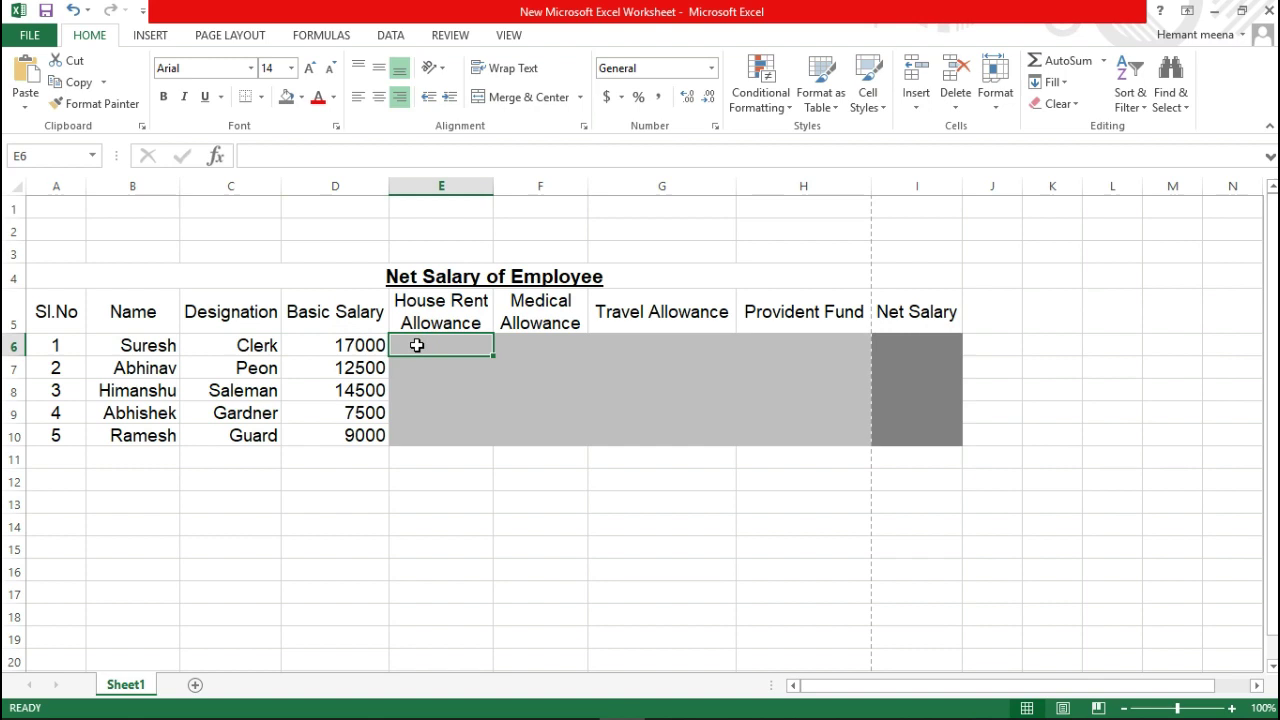
Enter =(D6*0.01)*9 in E6 and fill it down to E10
left_click(417, 345)
type("=")
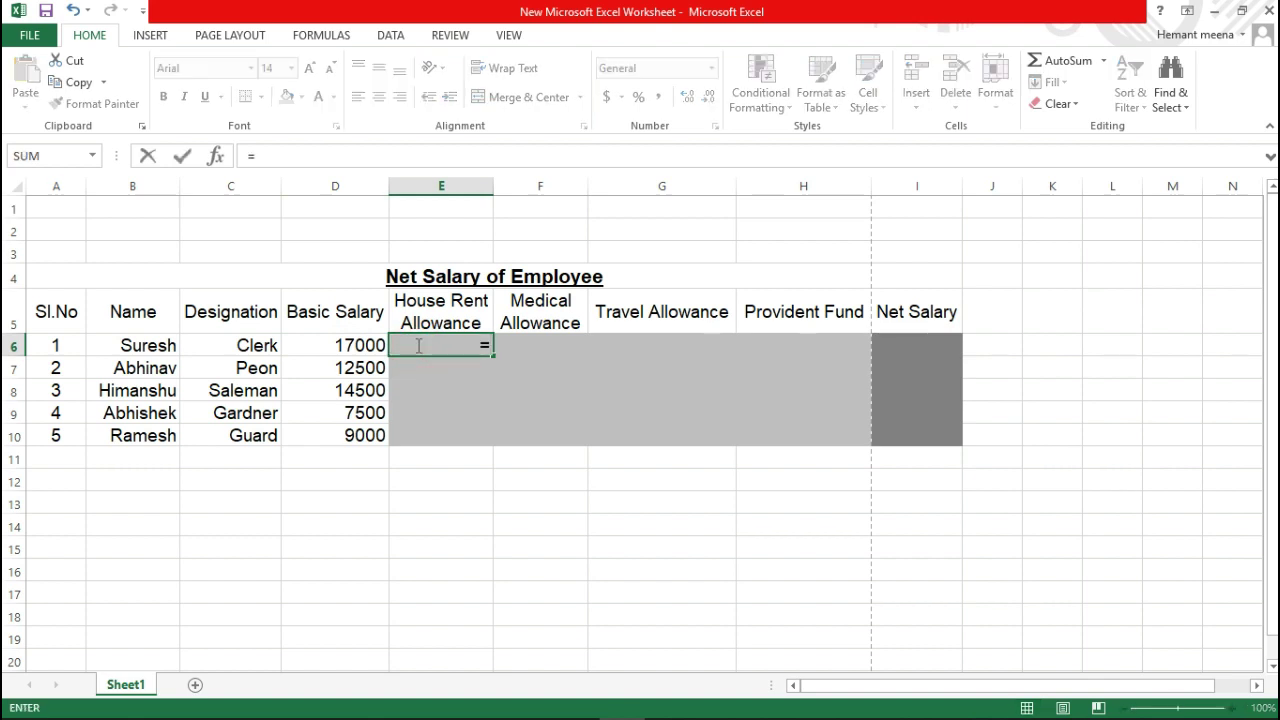
type("(")
type("D")
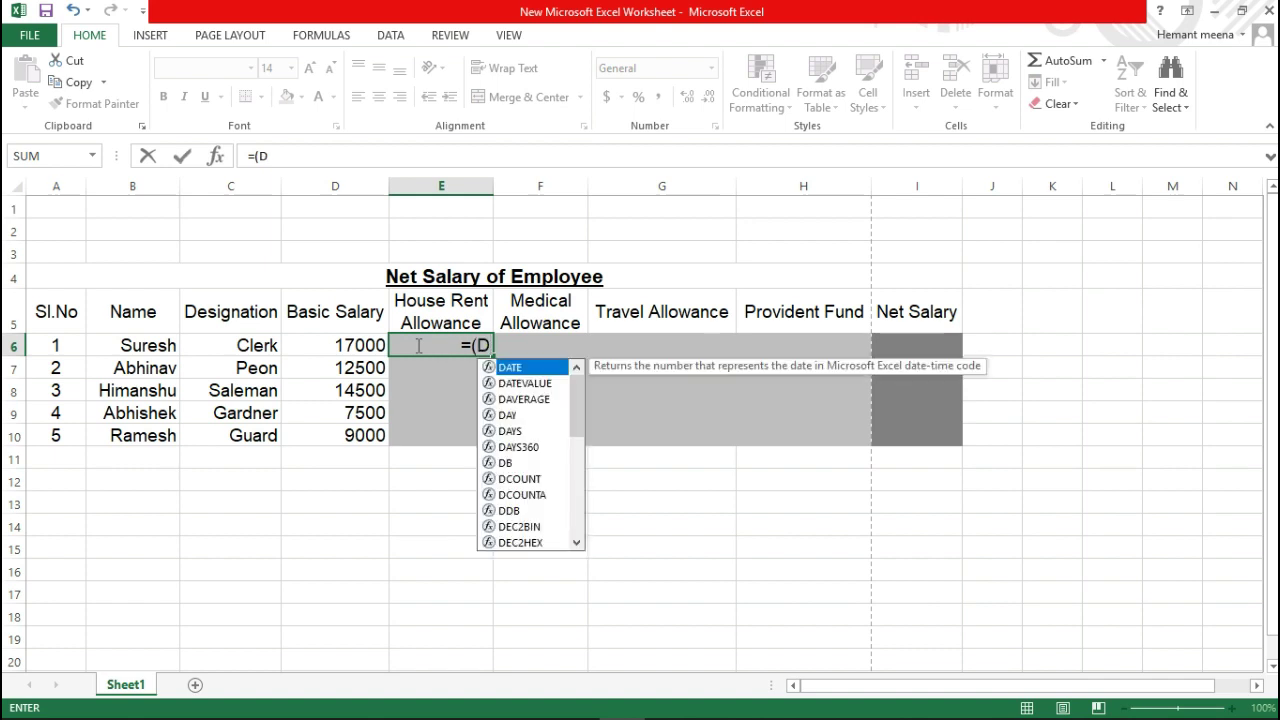
type("6")
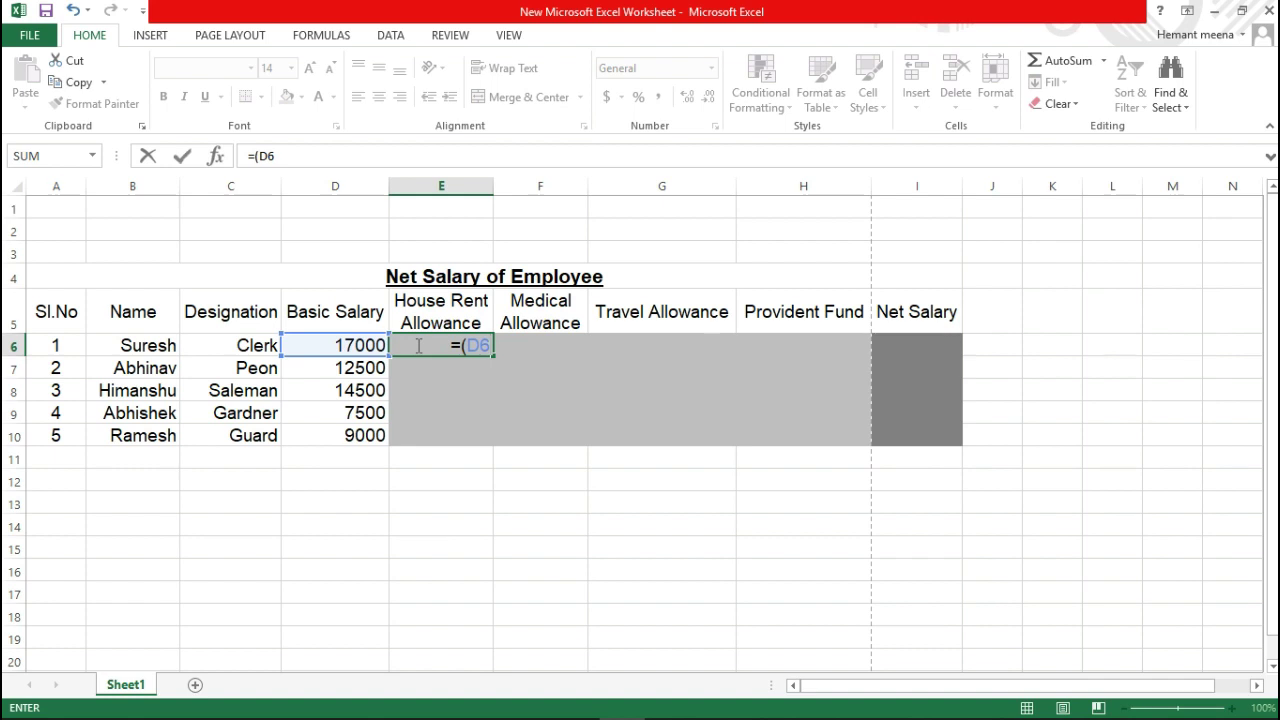
type("*")
type("0.01")
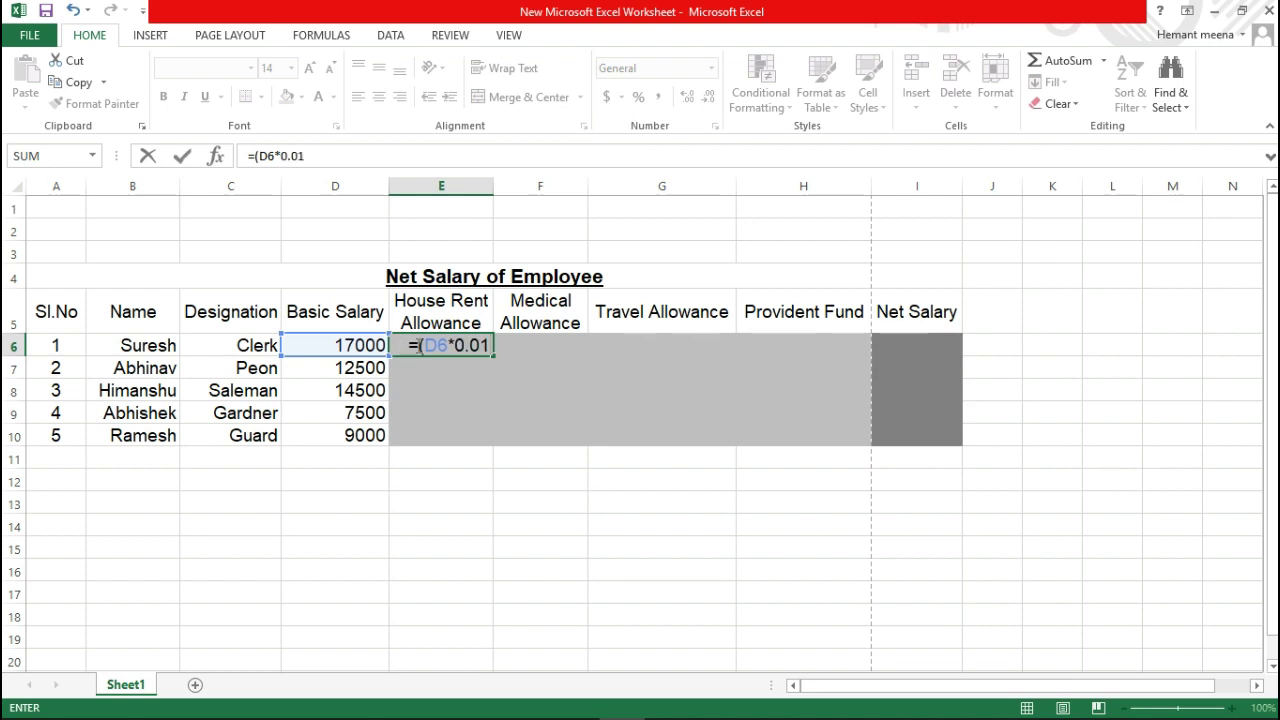
type(")*")
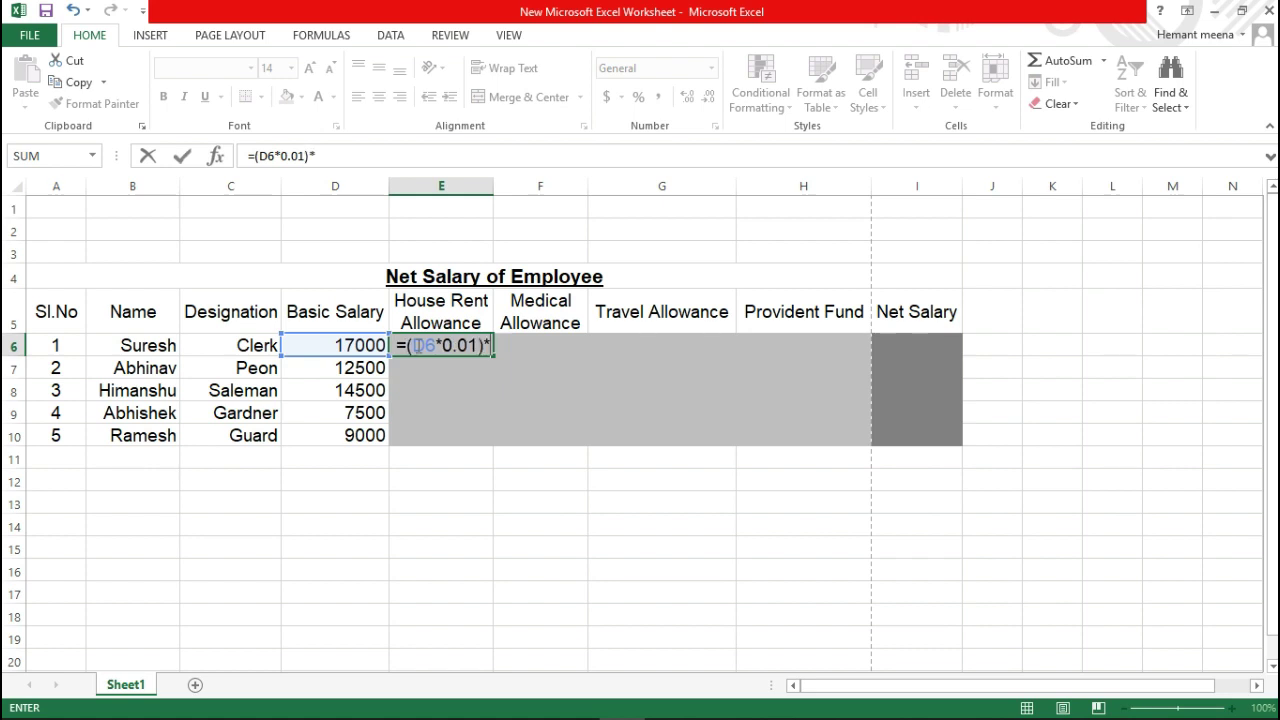
type("9")
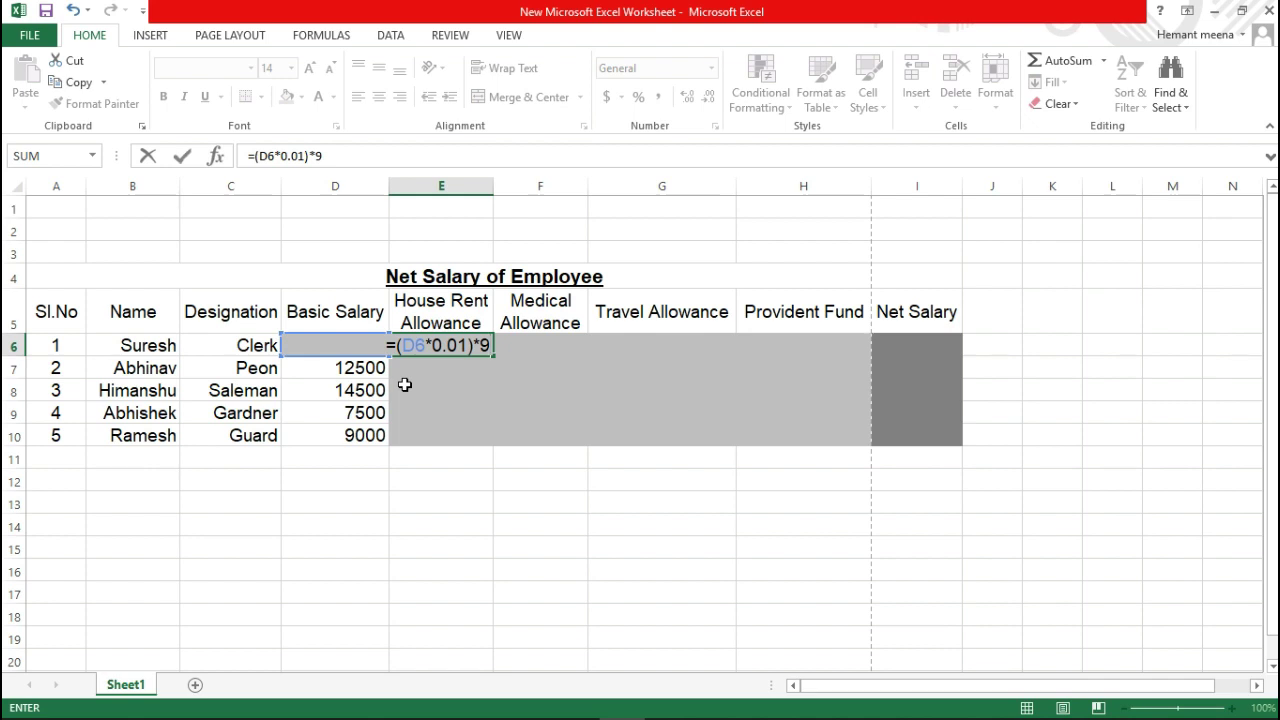
key("Return")
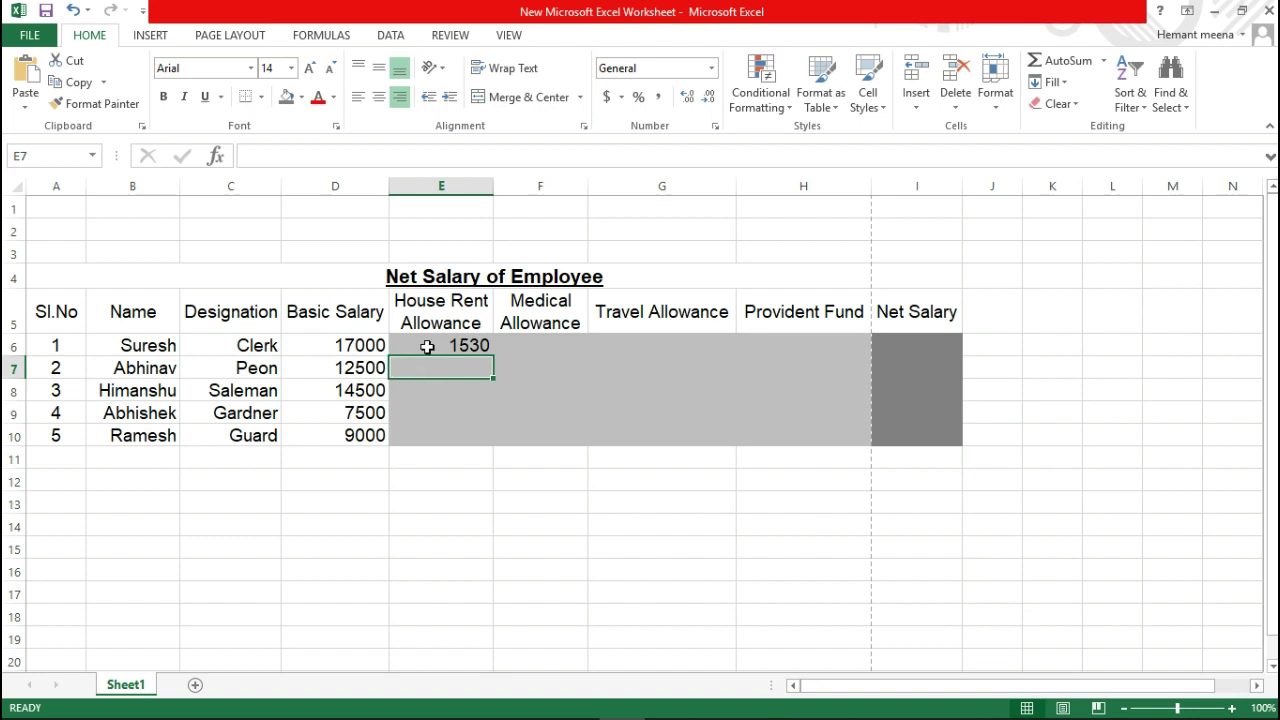
left_click(427, 346)
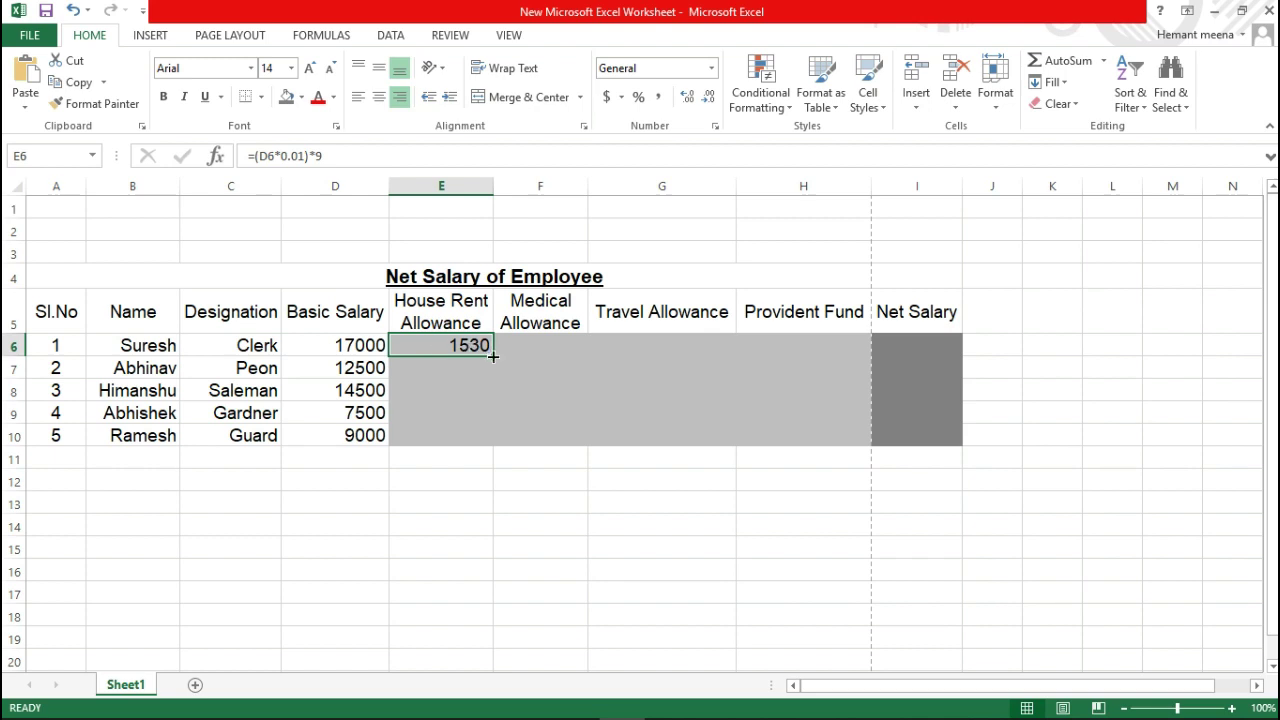
left_click_drag(493, 356, 496, 418)
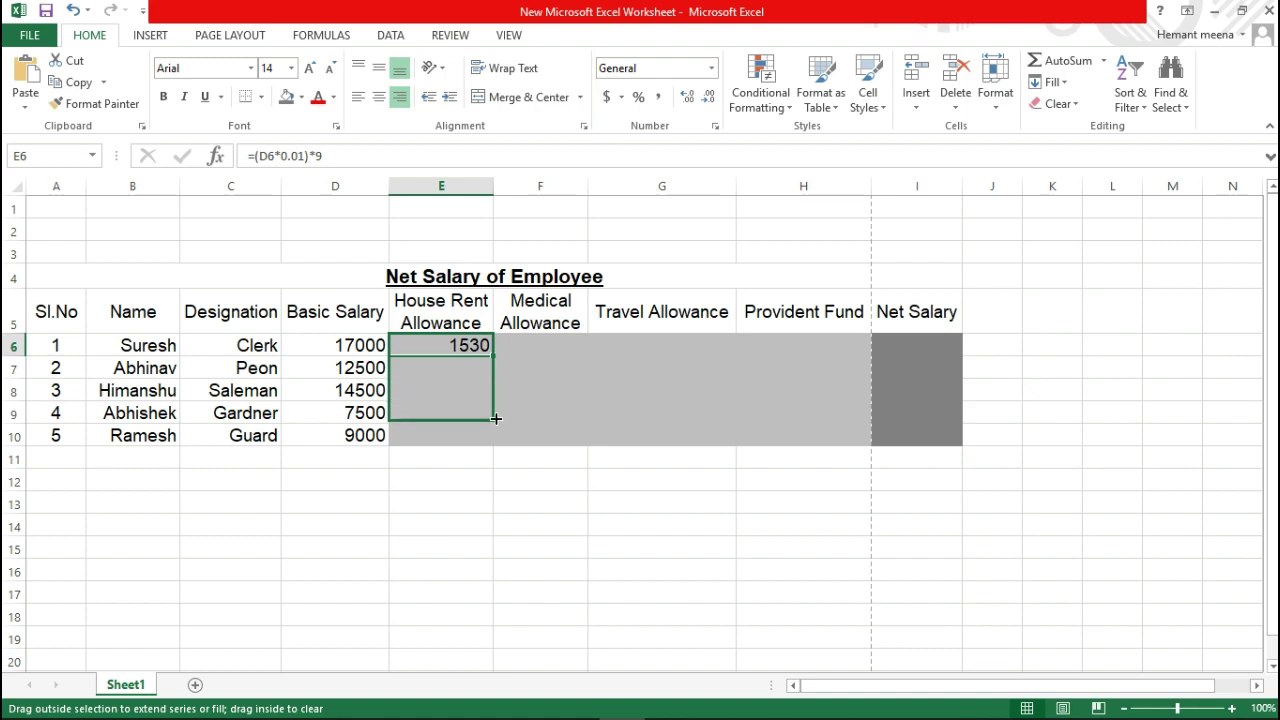
left_click_drag(496, 418, 495, 441)
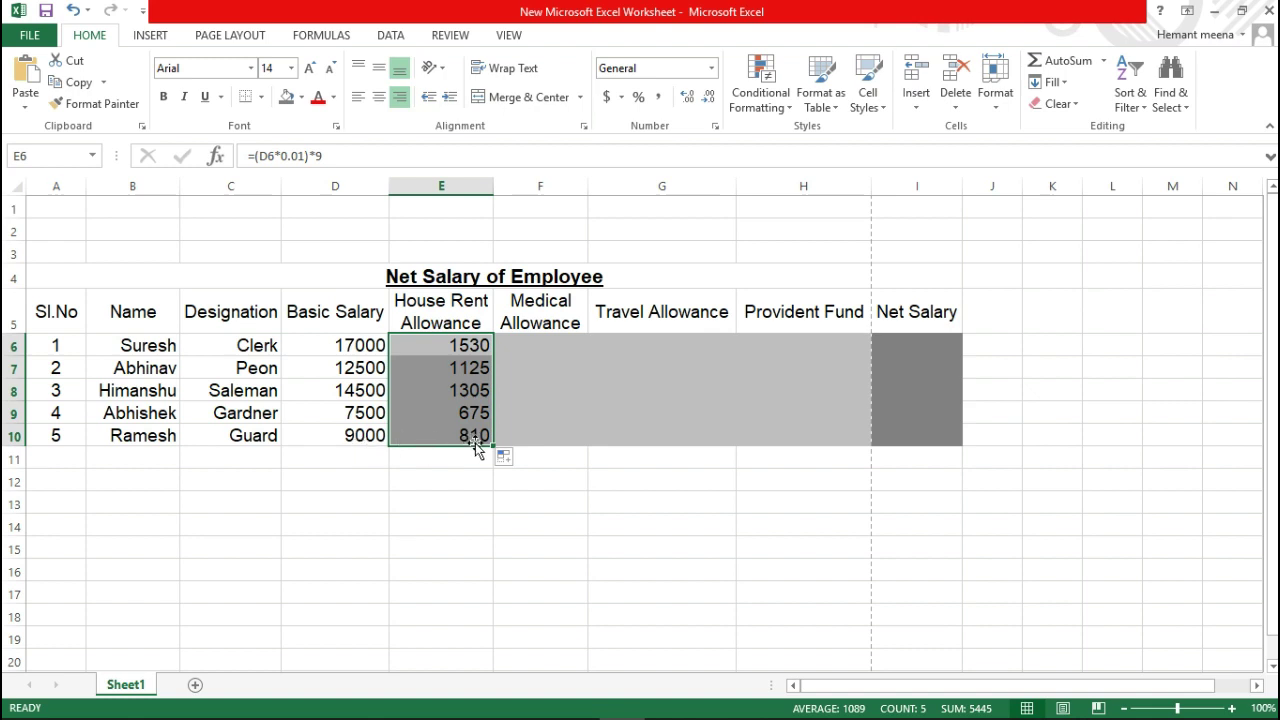
Enter =(D6*0.01)*6 in F6 and fill it down to F10
left_click(523, 346)
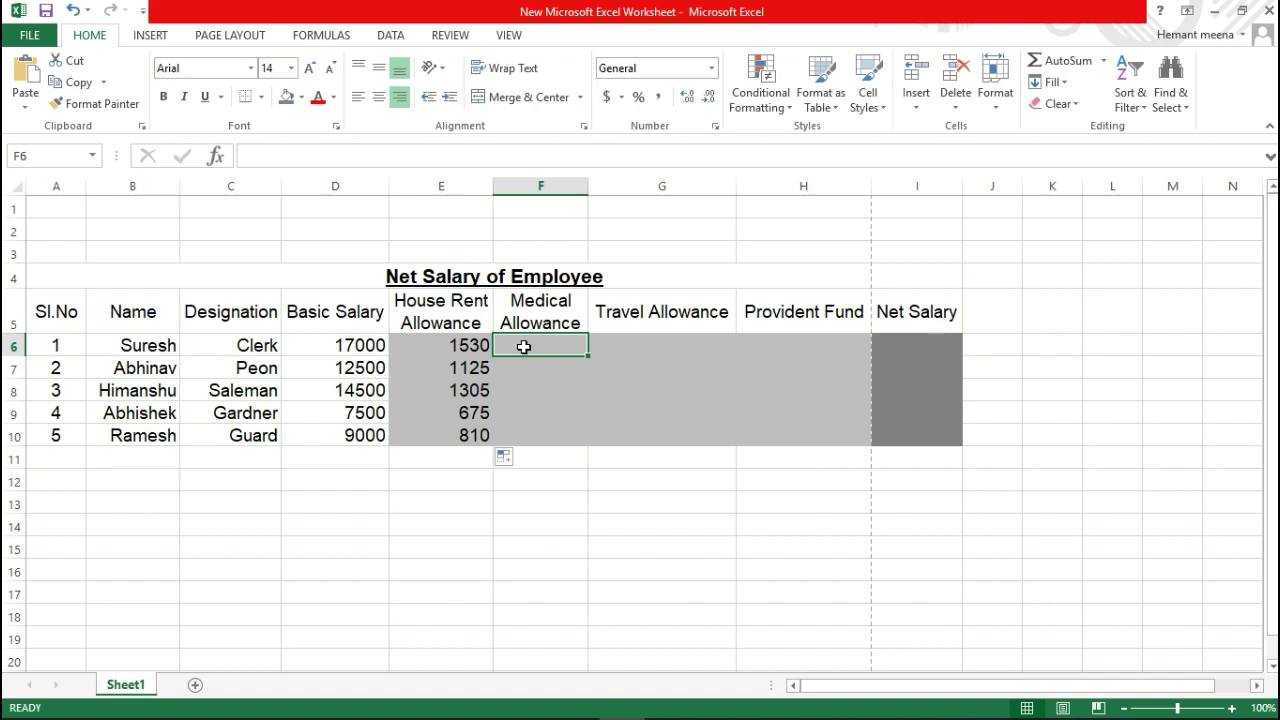
type("=")
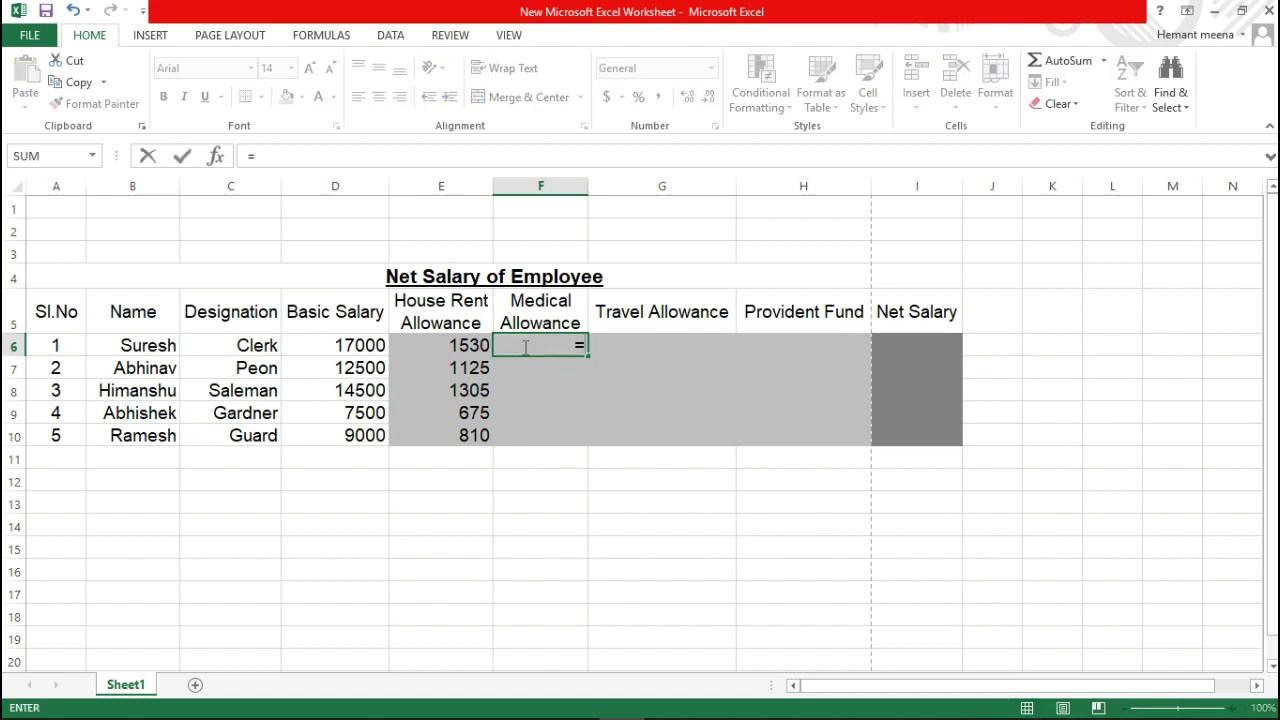
type("(D6")
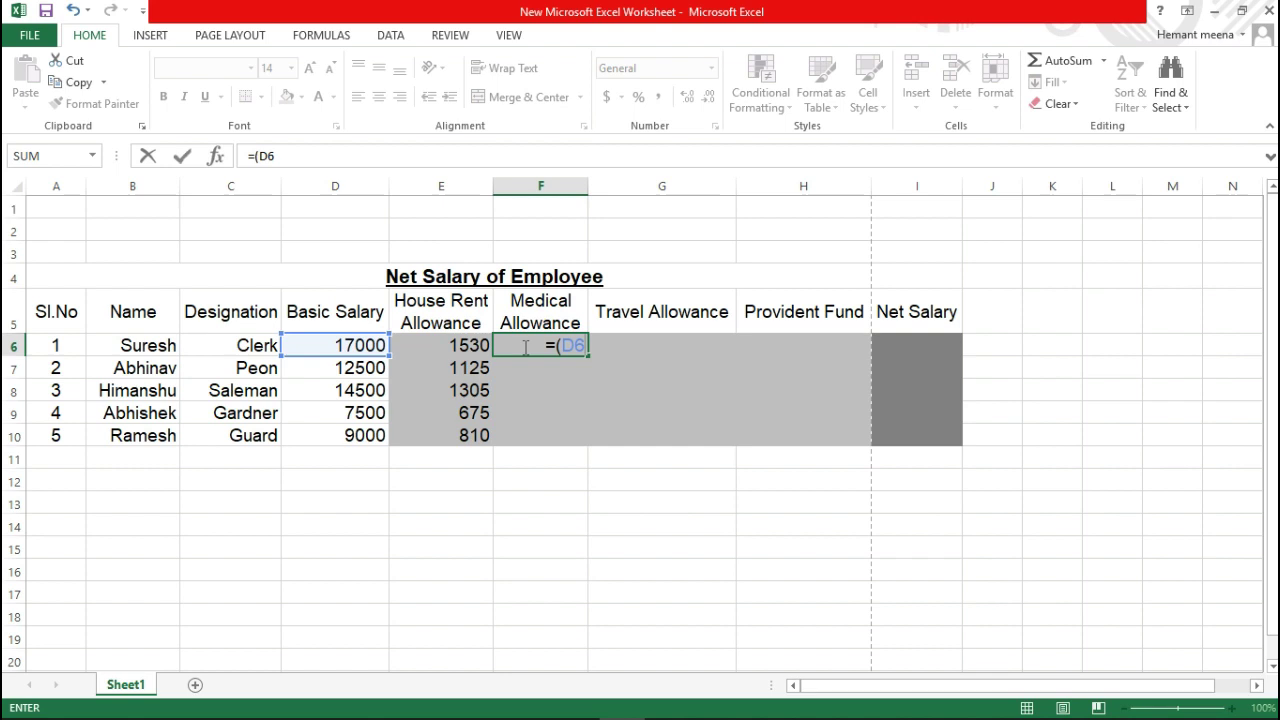
type("*0.01)*")
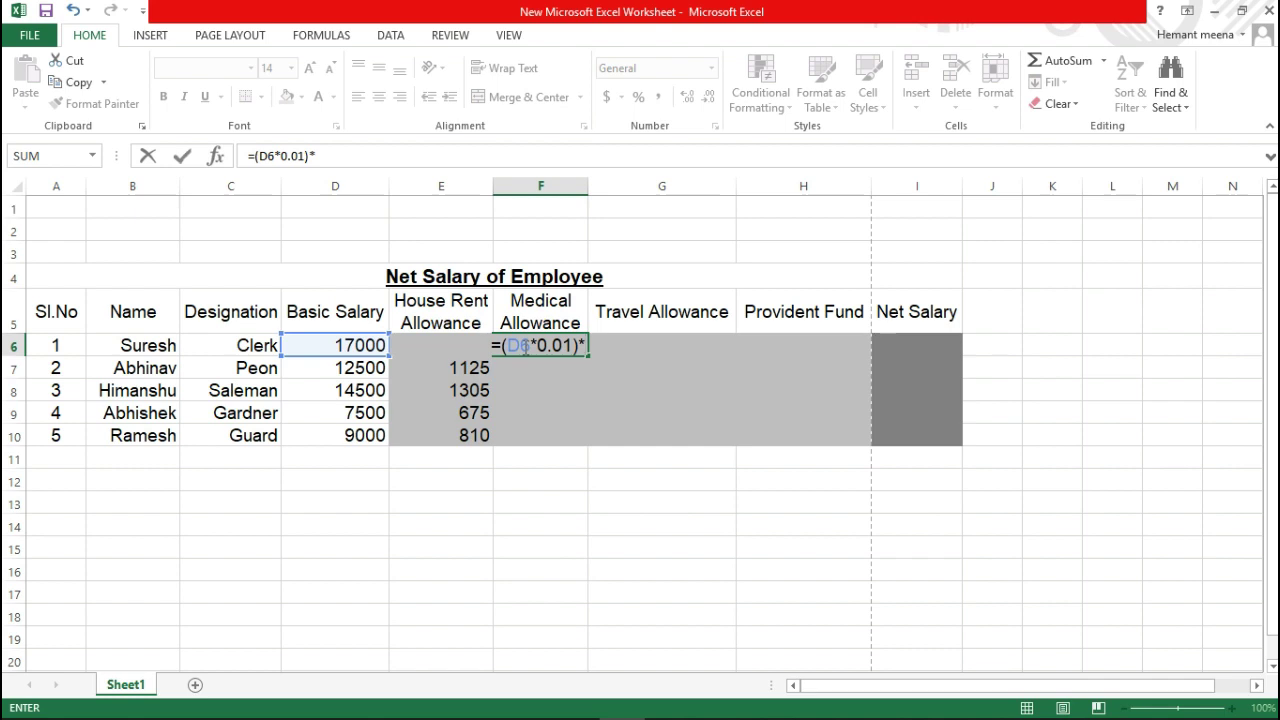
type("6")
key("Return")
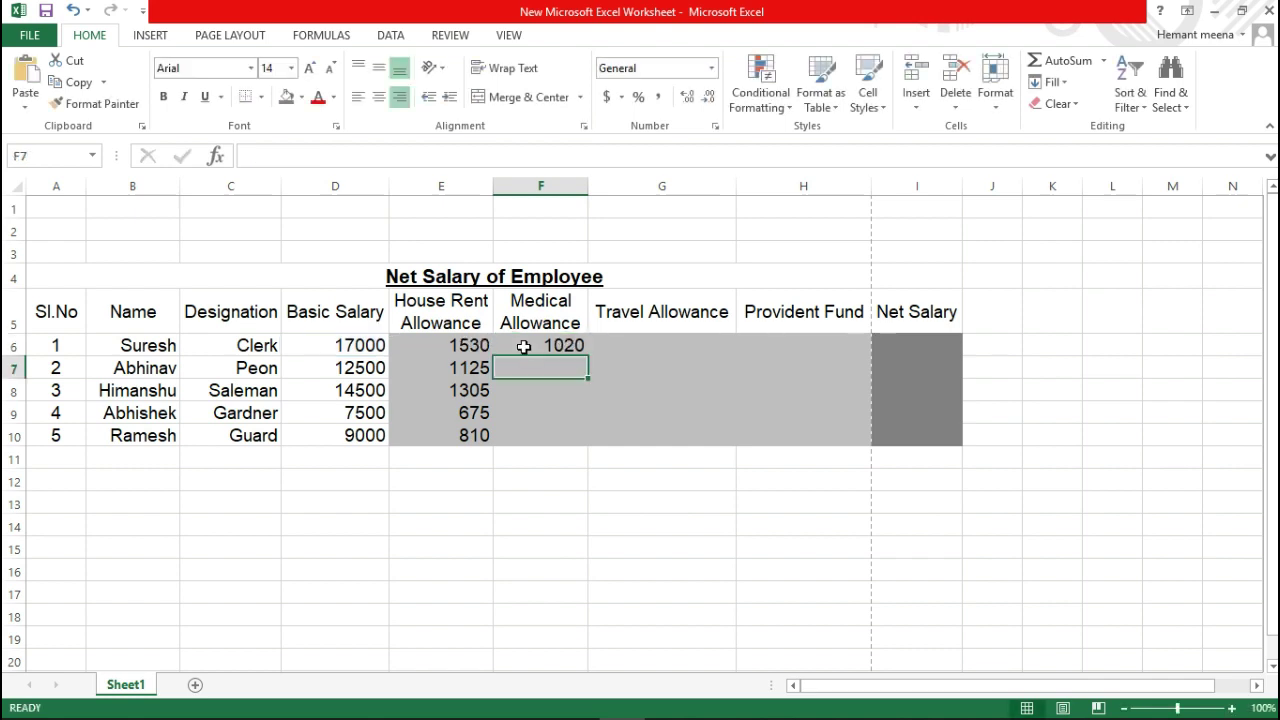
left_click(552, 346)
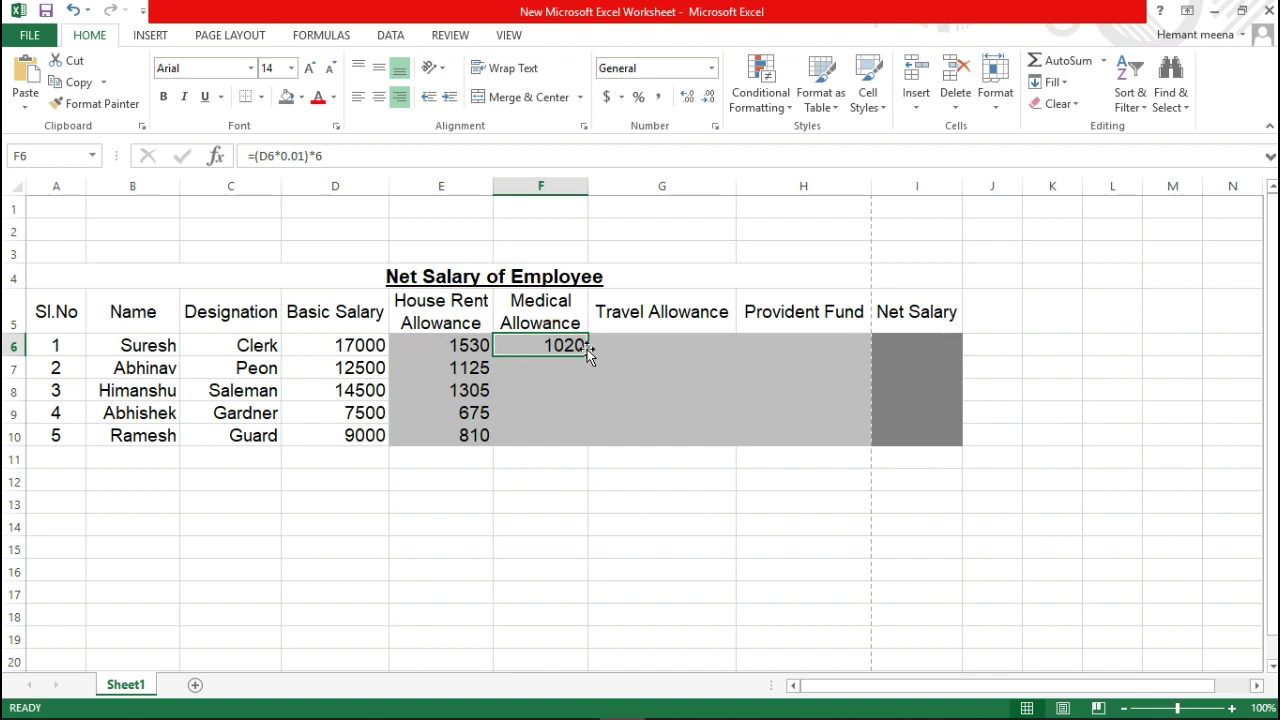
left_click_drag(589, 355, 591, 446)
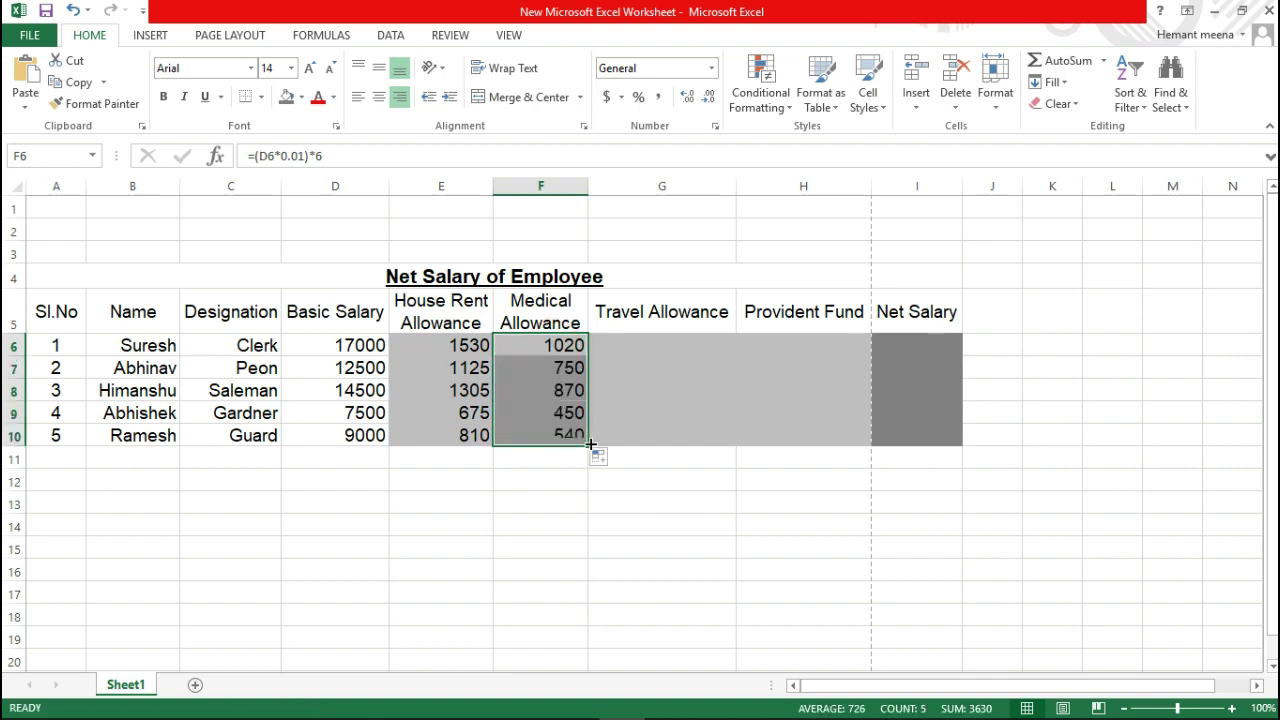
left_click(627, 346)
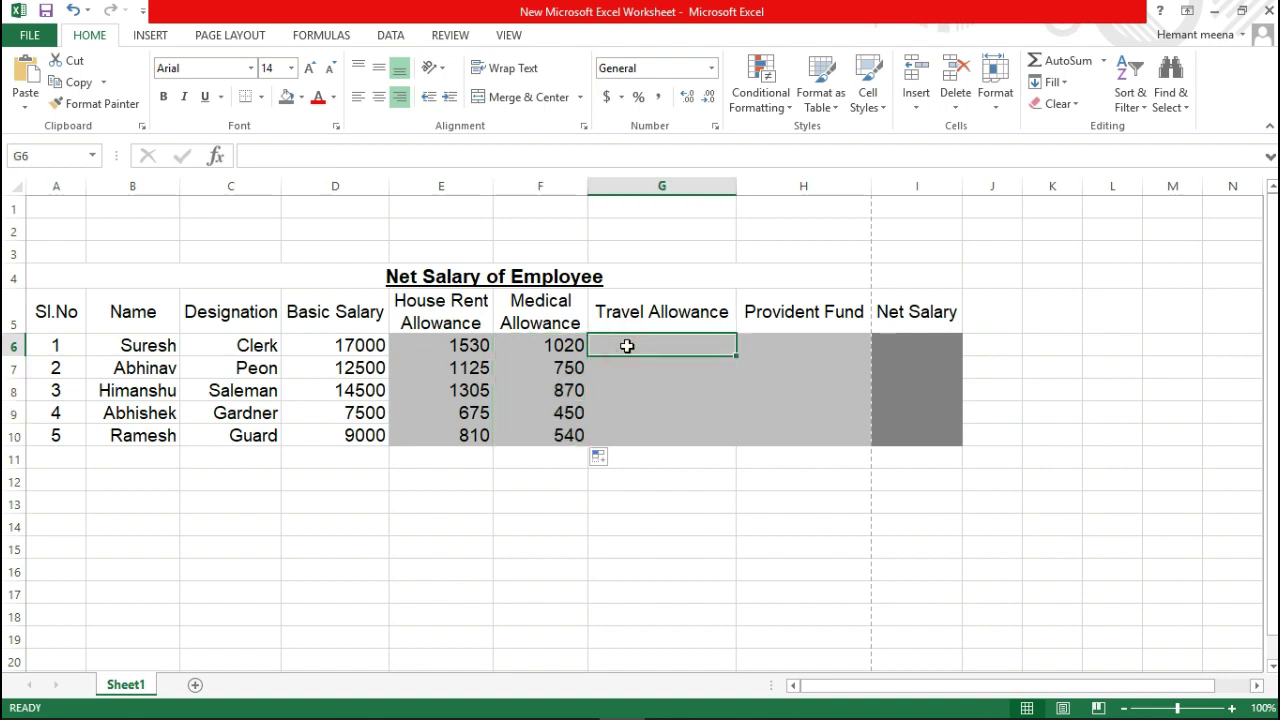
Enter =(D6*0.01)*7 in G6 and fill it down to G10
type("=(D6")
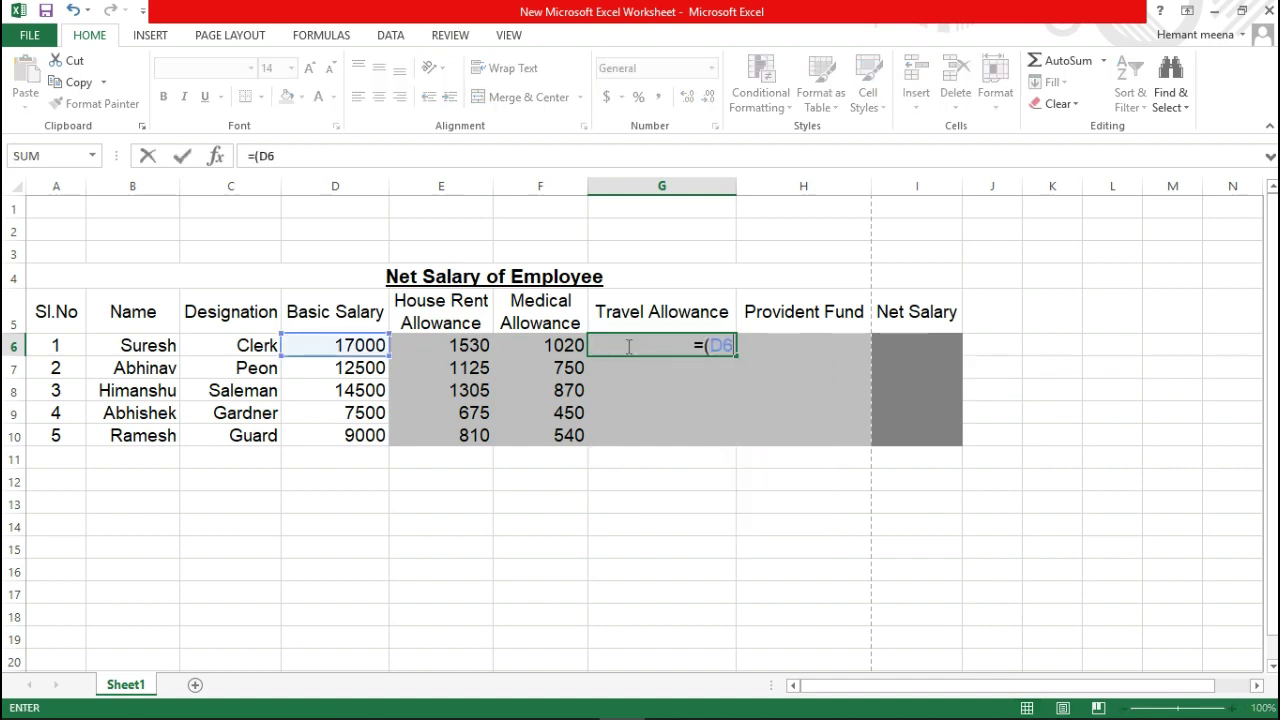
type("*0.01)*")
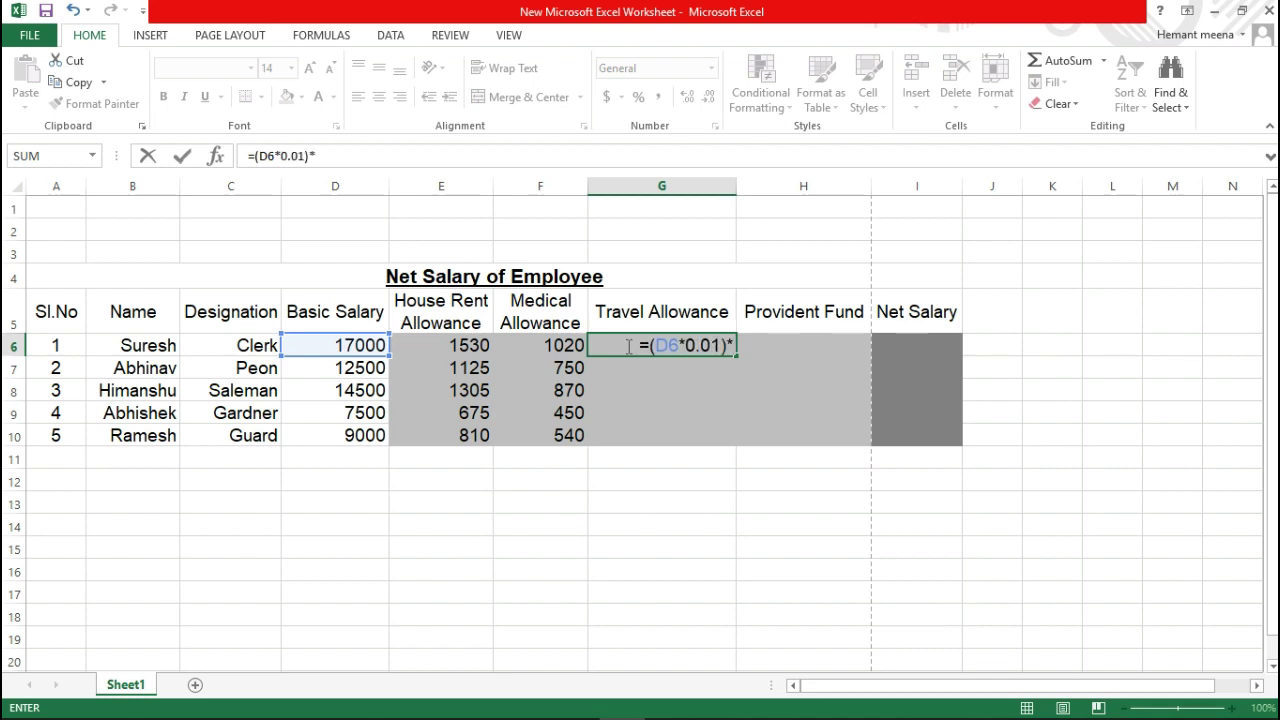
type("7")
key("Return")
left_click(690, 344)
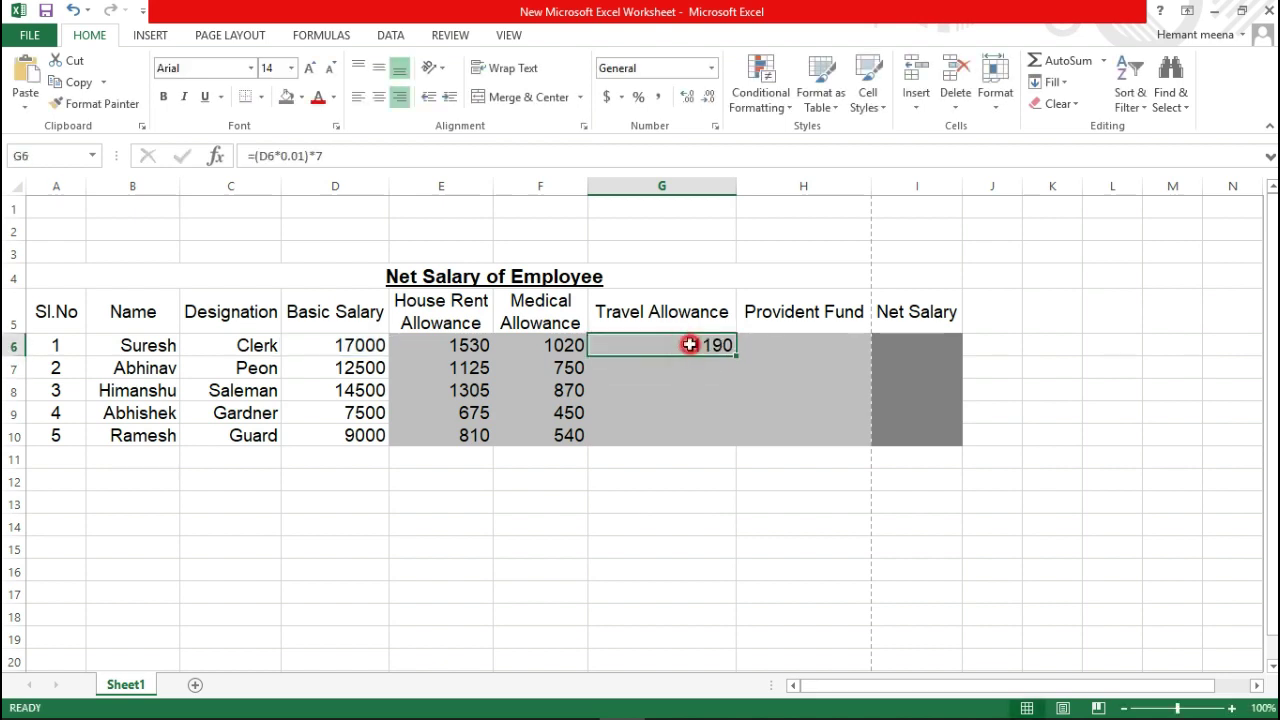
left_click_drag(736, 355, 737, 447)
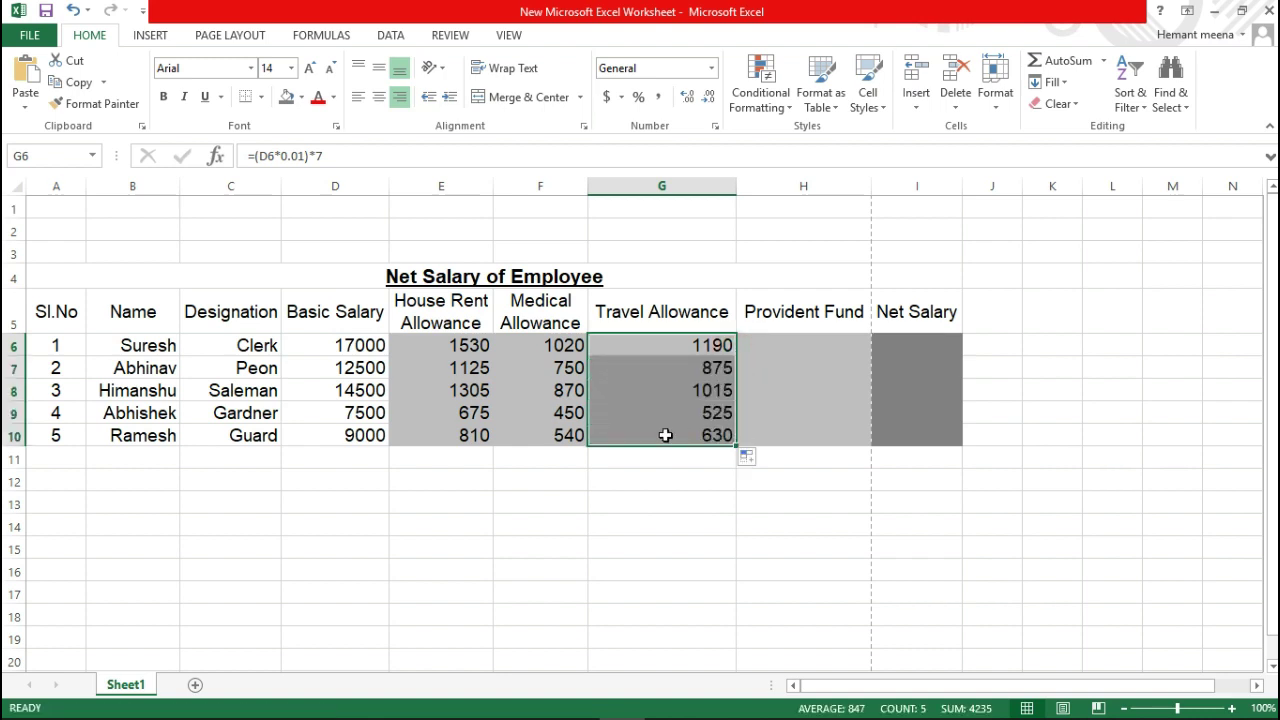
left_click(787, 343)
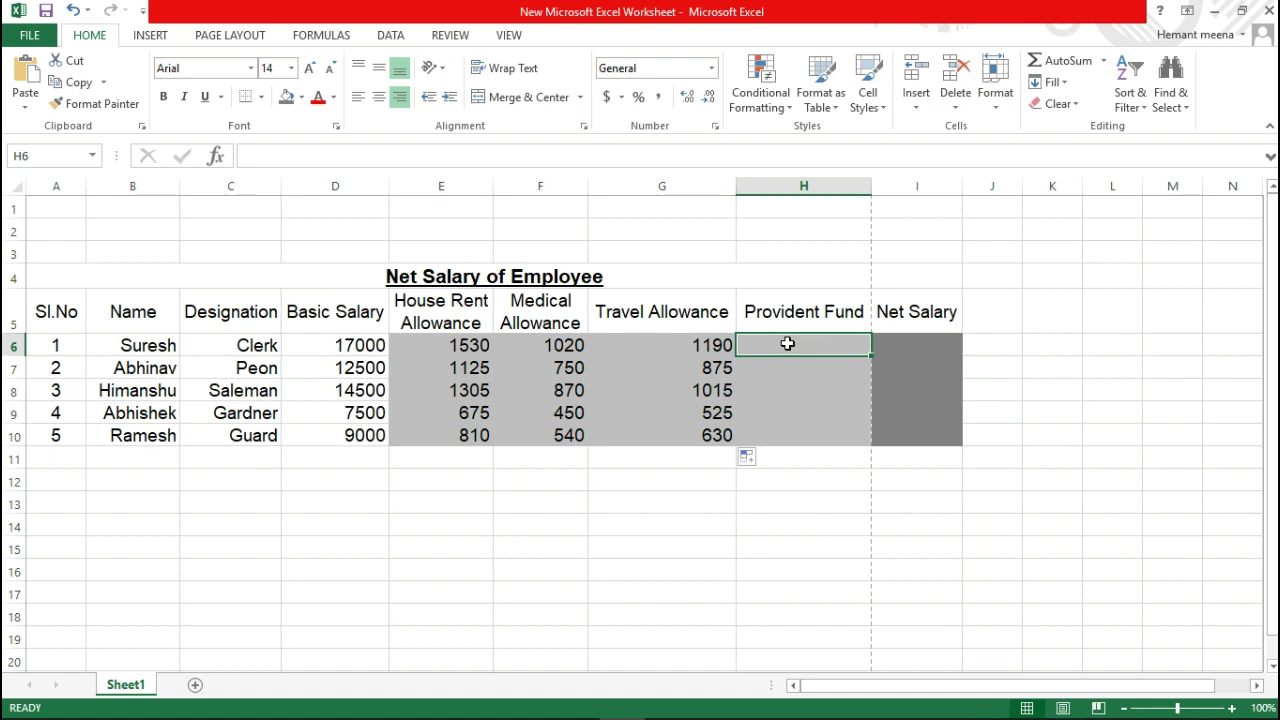
Enter =(D6*0.01)*5 in H6 and fill it down to H10
type("=")
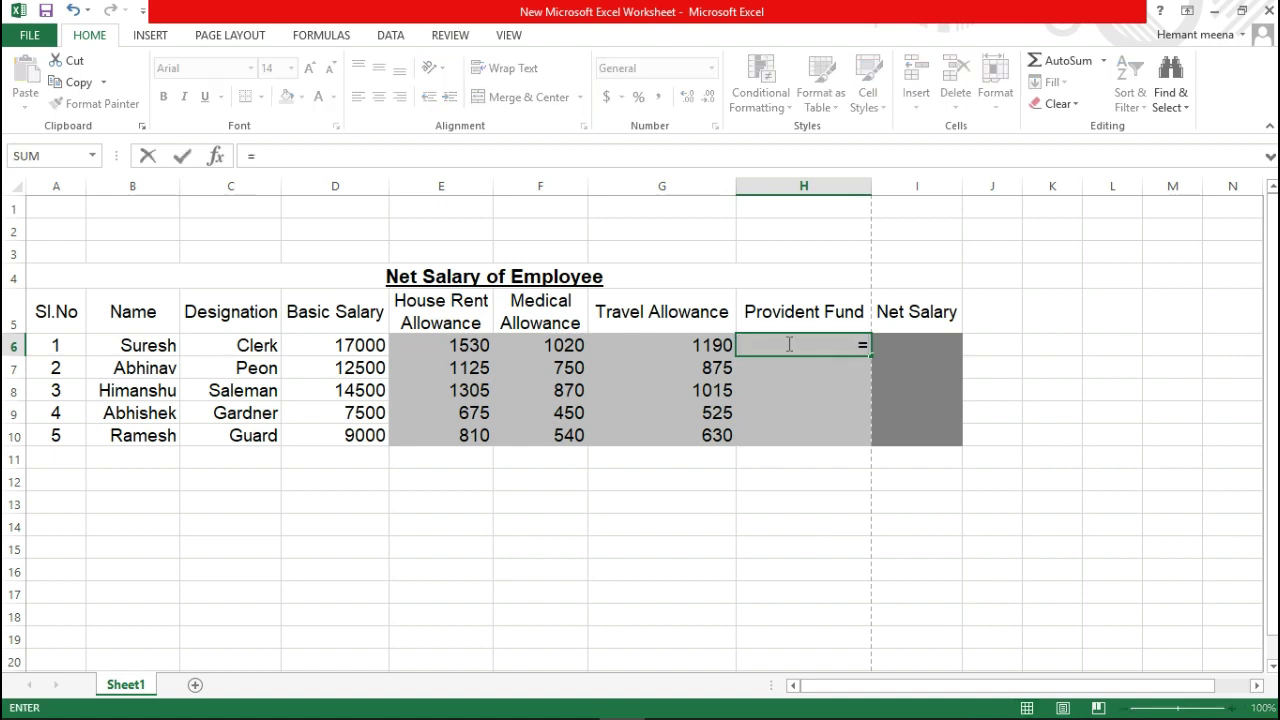
type("(D")
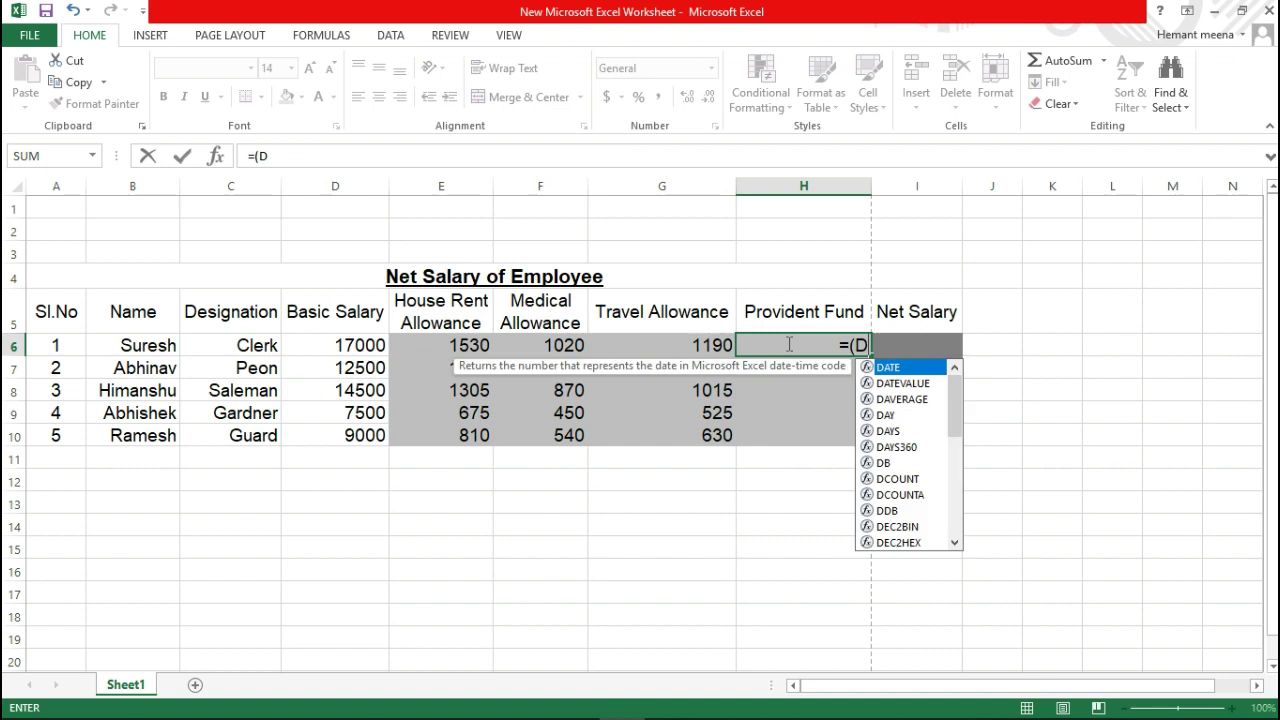
type("6*0.01")
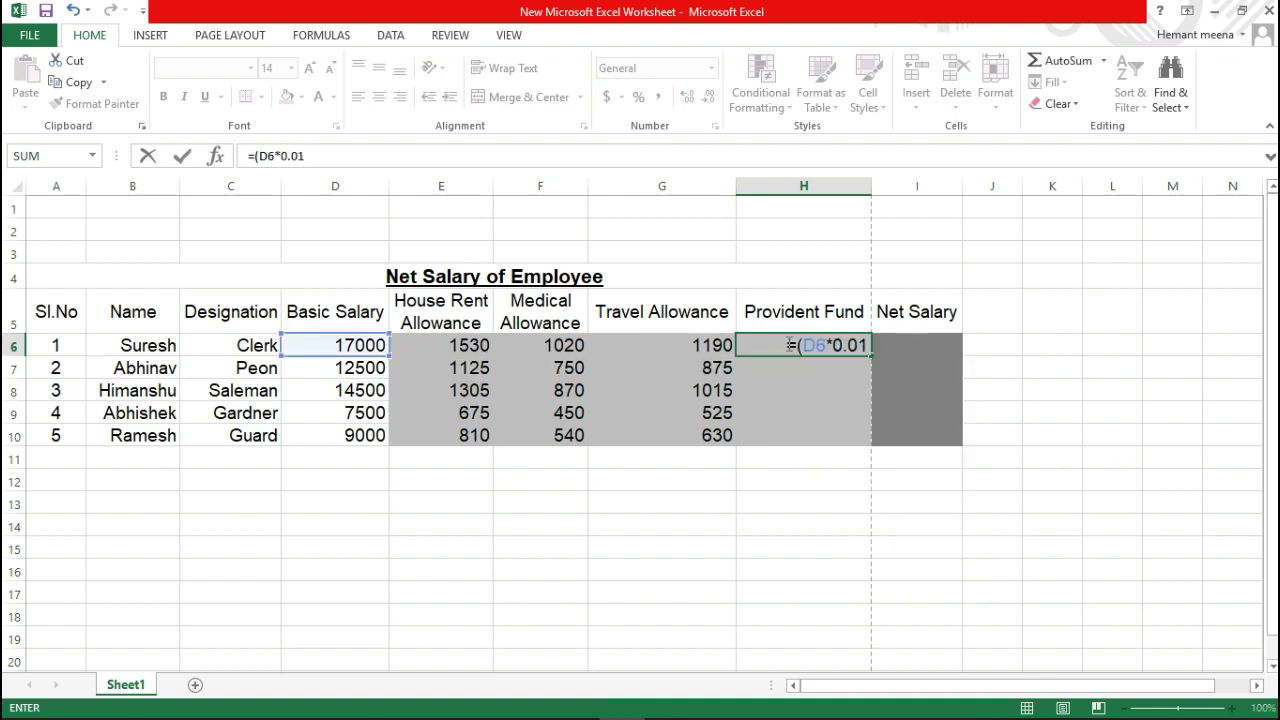
type(")*")
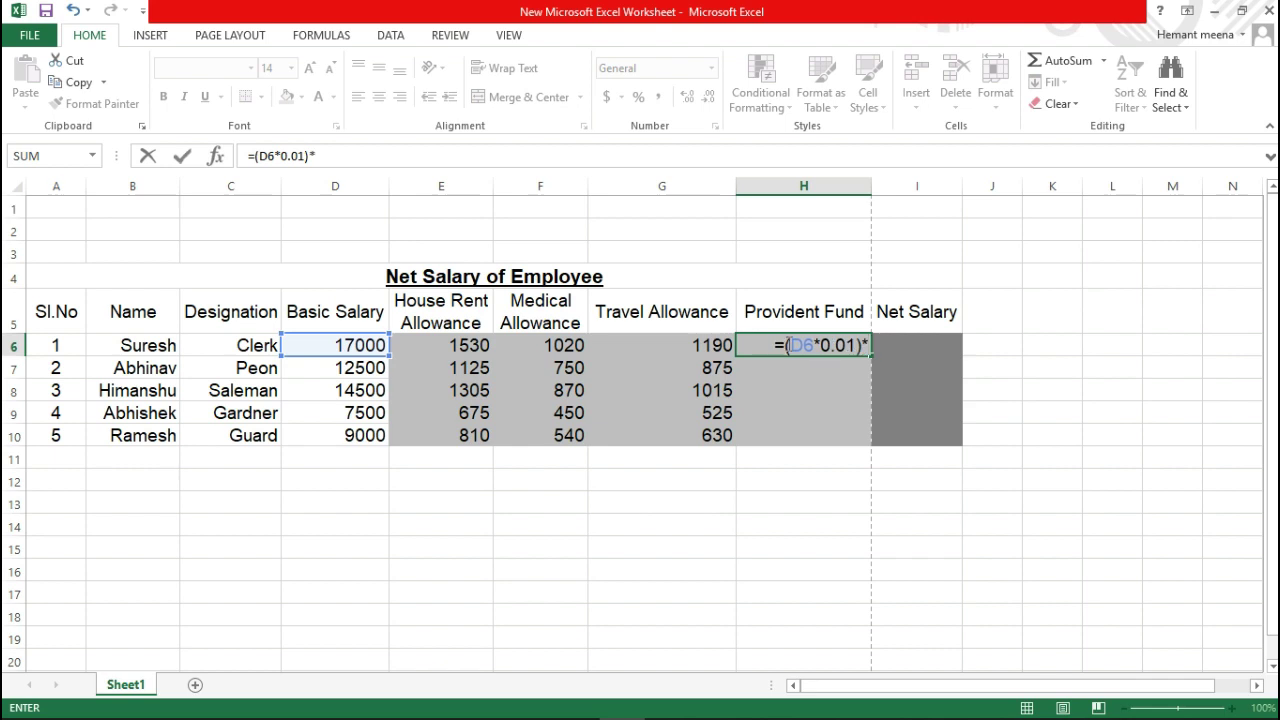
type("5")
key("Return")
left_click(788, 344)
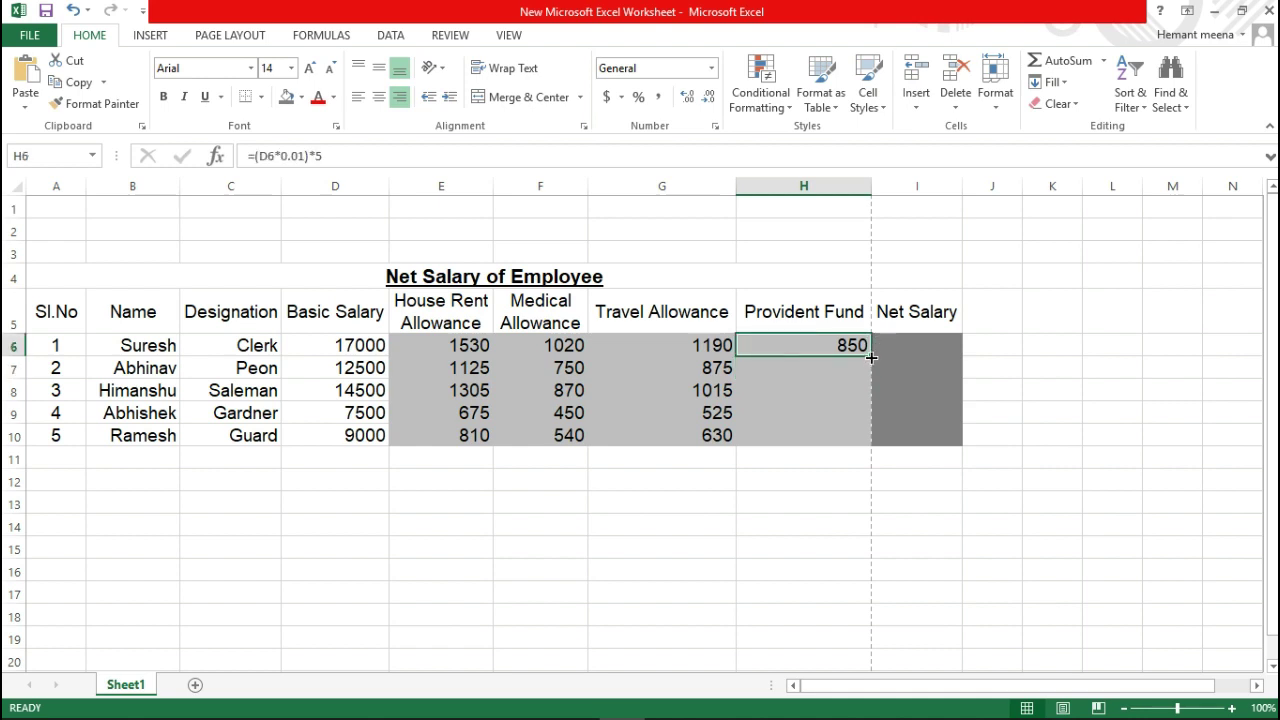
left_click_drag(871, 356, 870, 443)
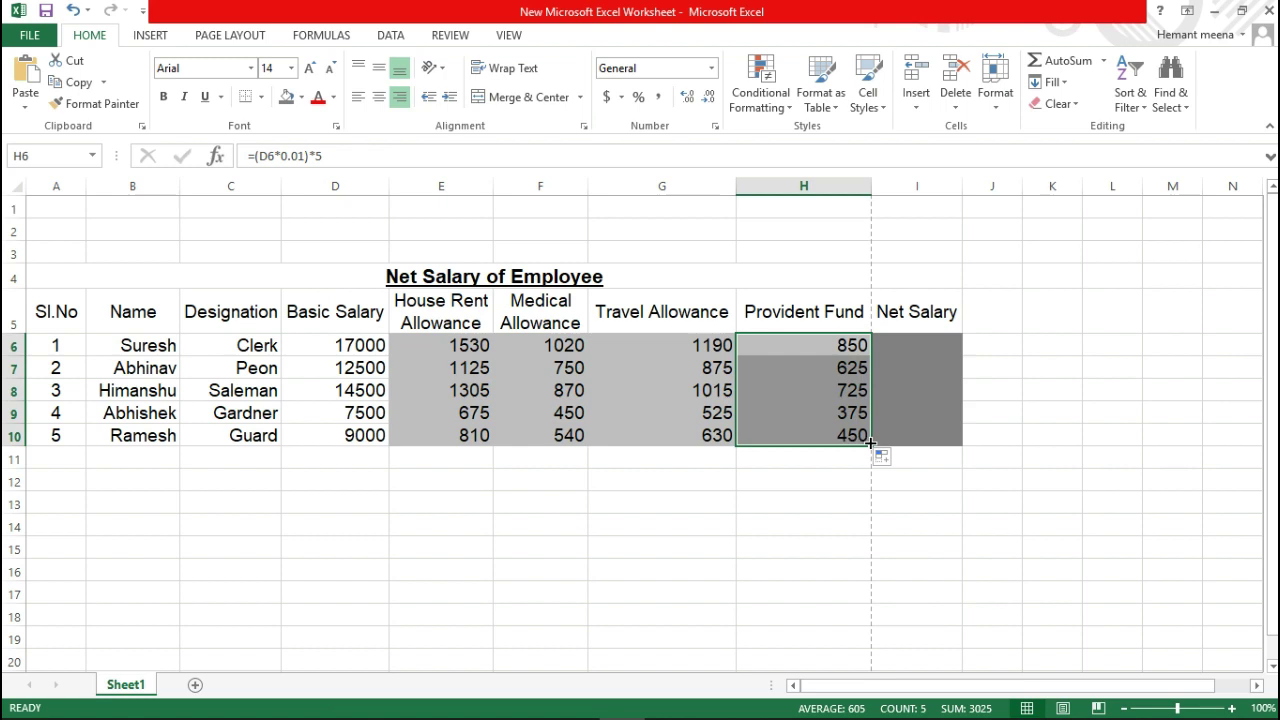
left_click(889, 346)
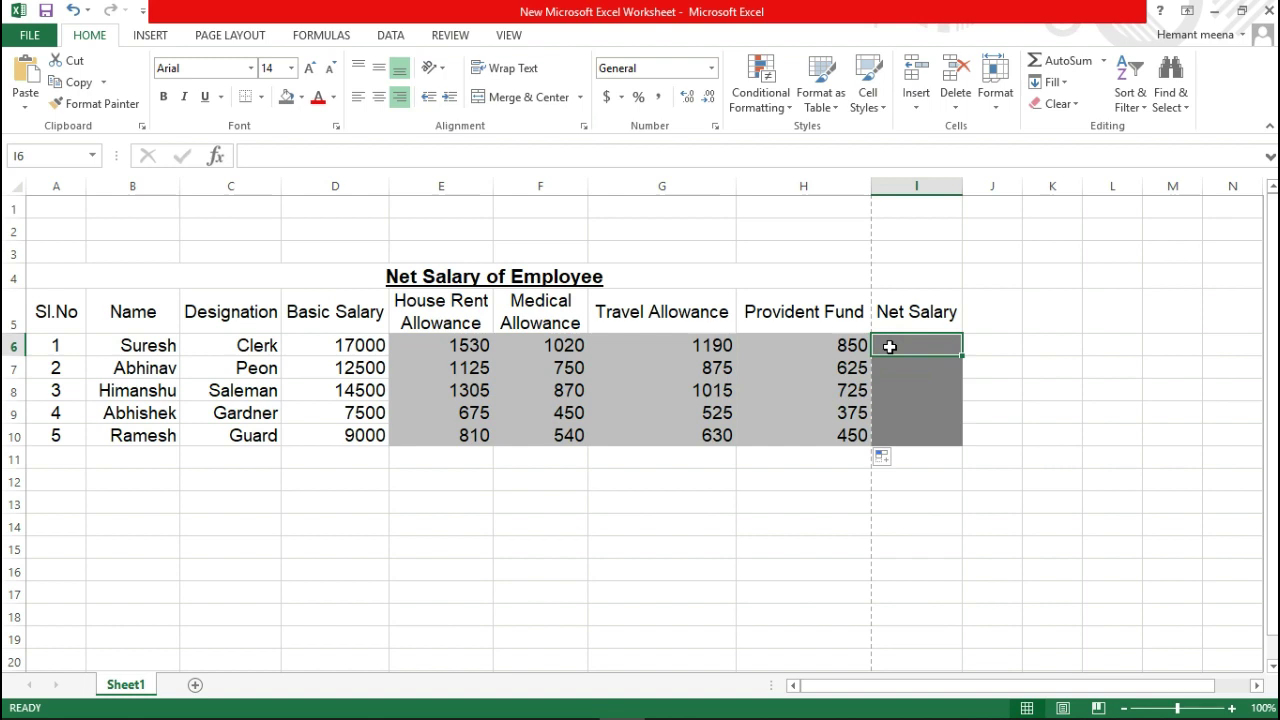
Begin the I6 formula, trying =D6+E6 and =(D6 before clearing back to '='
left_click(895, 346)
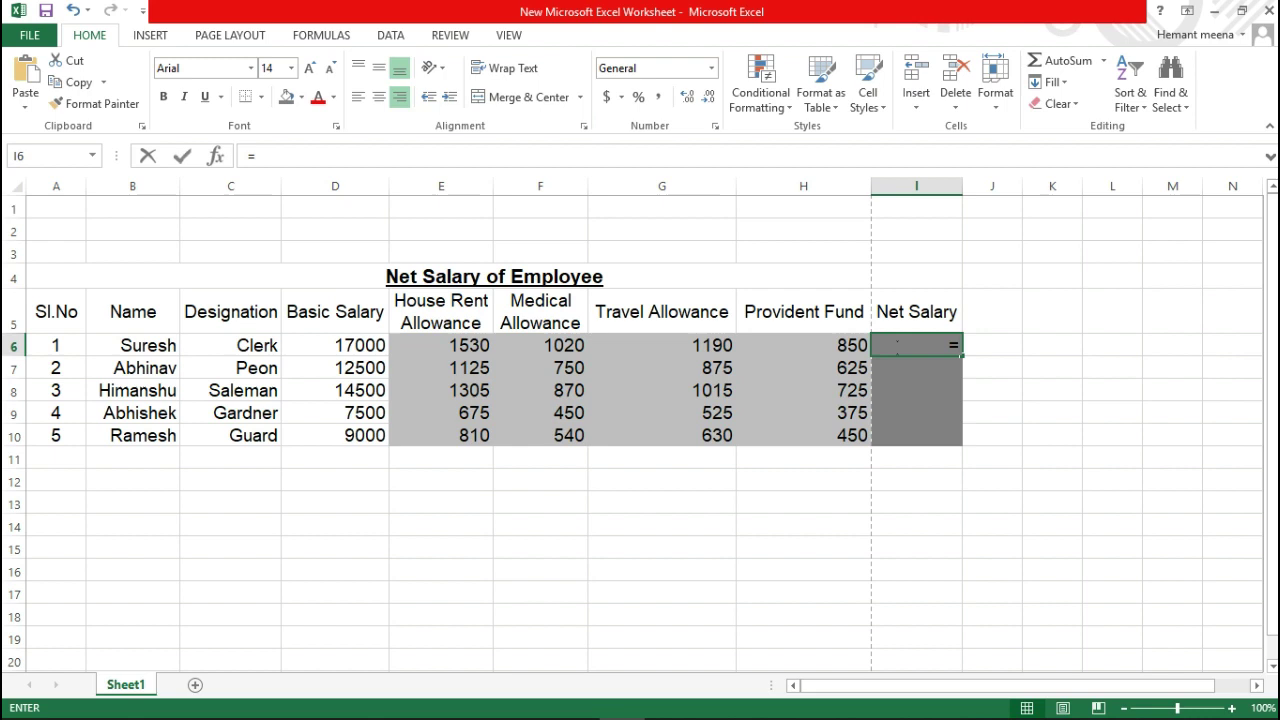
type("=")
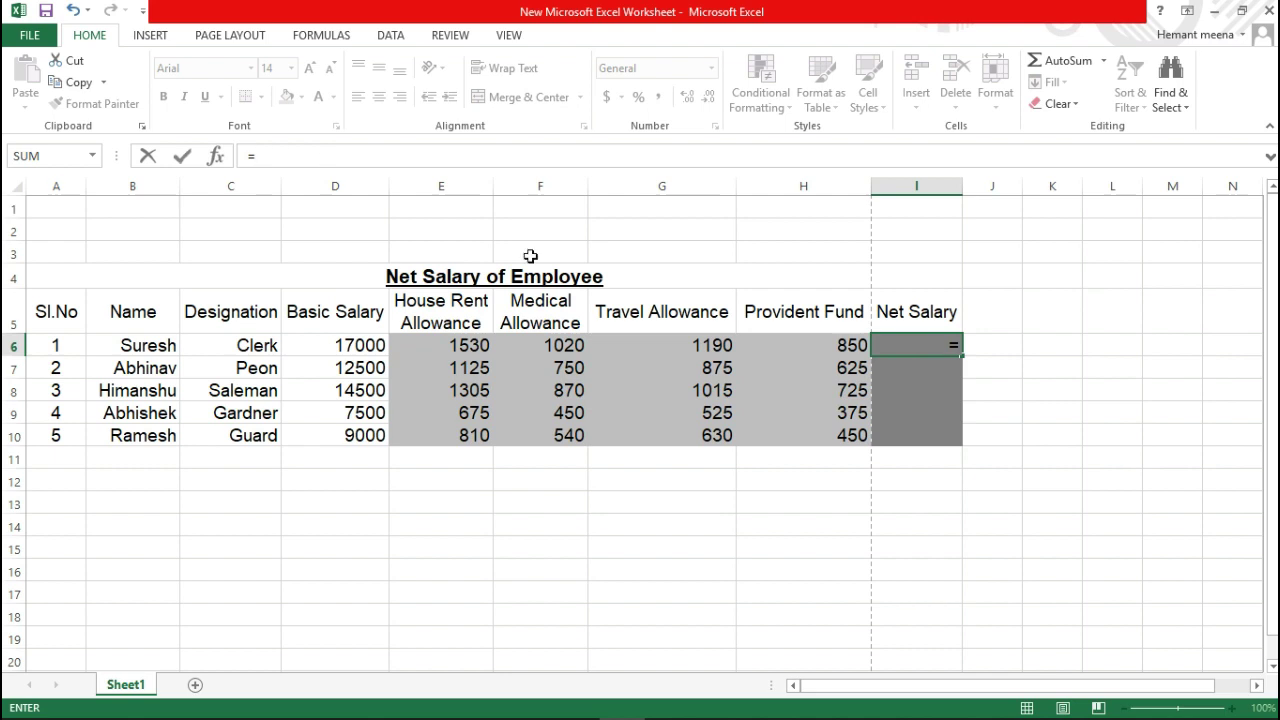
left_click(276, 157)
left_click(268, 156)
type("D")
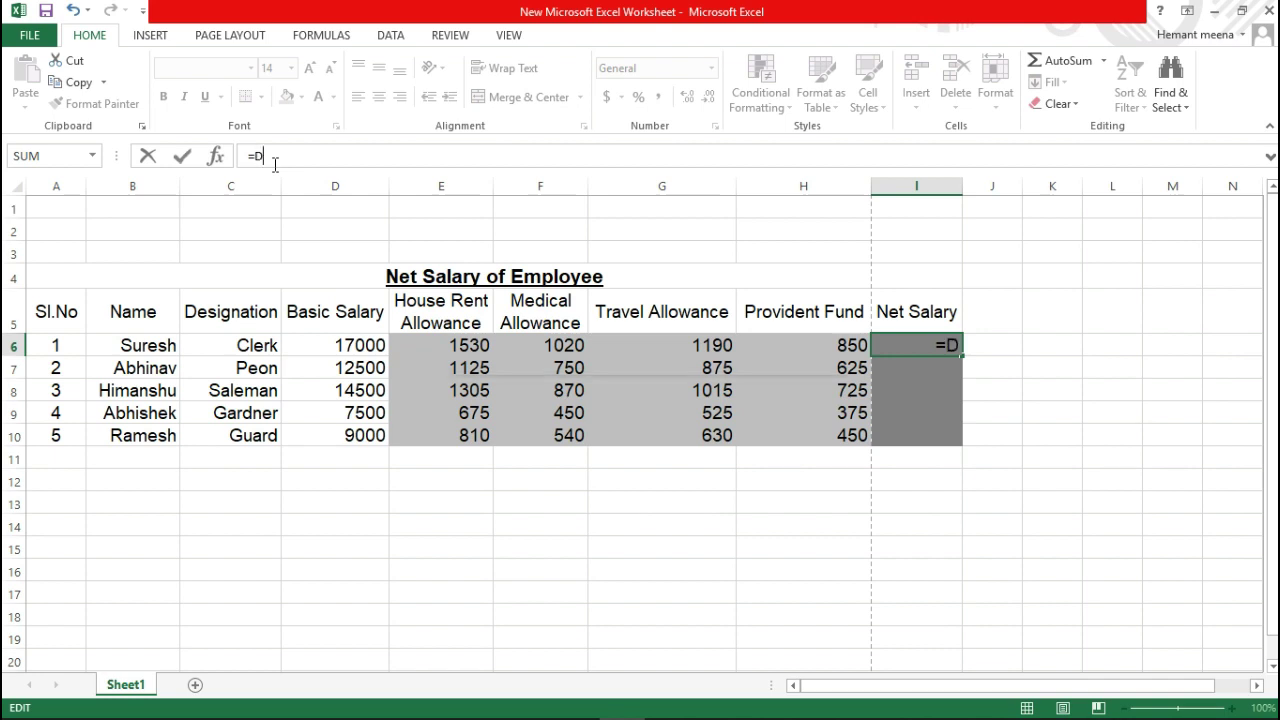
type("6")
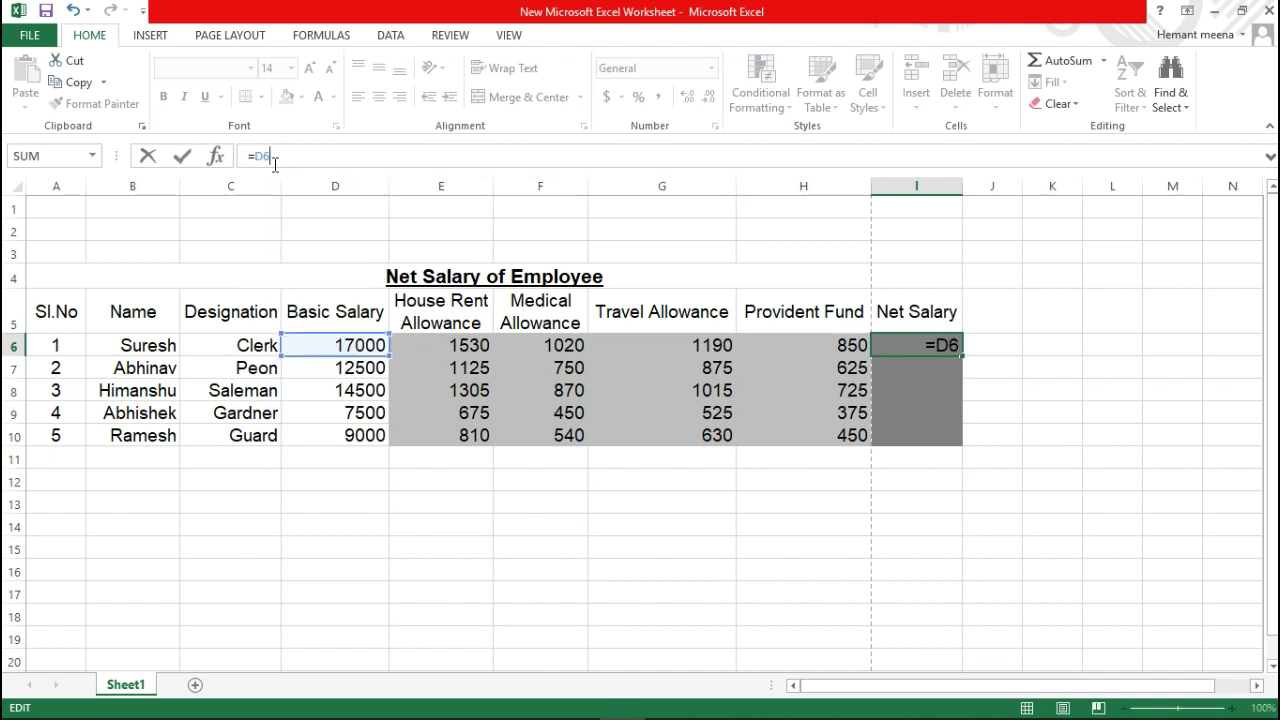
type("+")
type("E6")
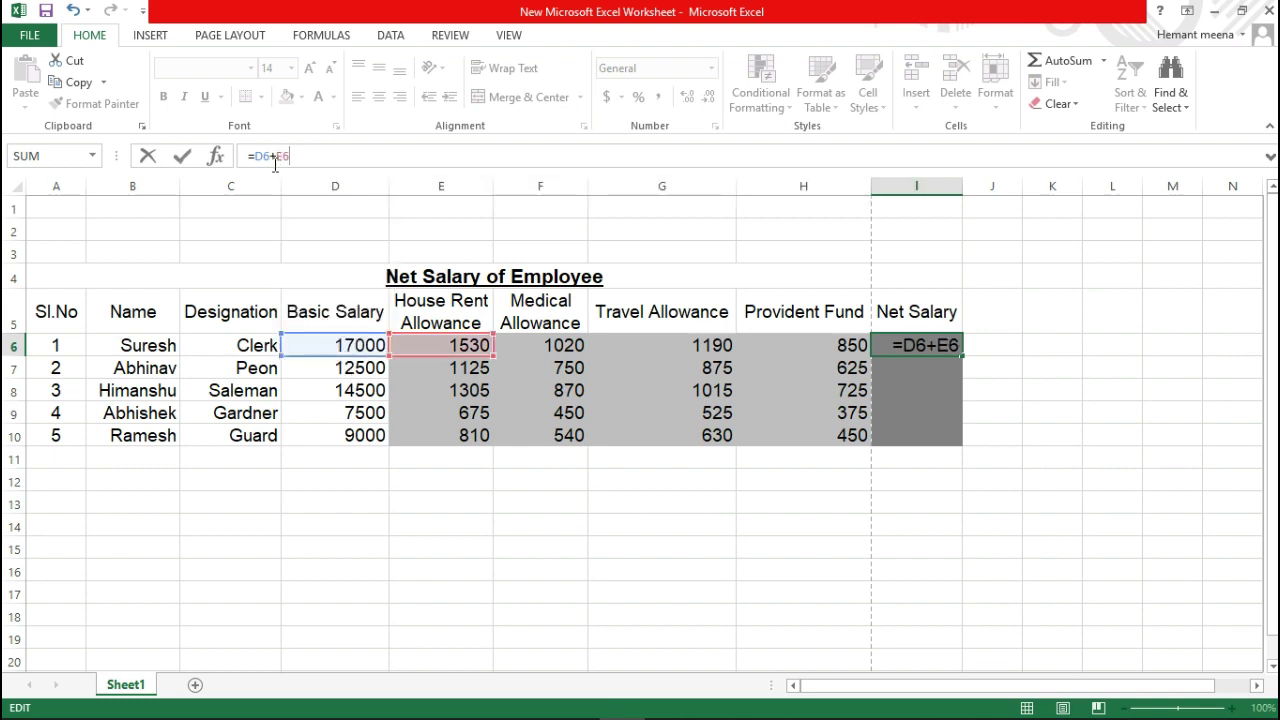
key("BackSpace")
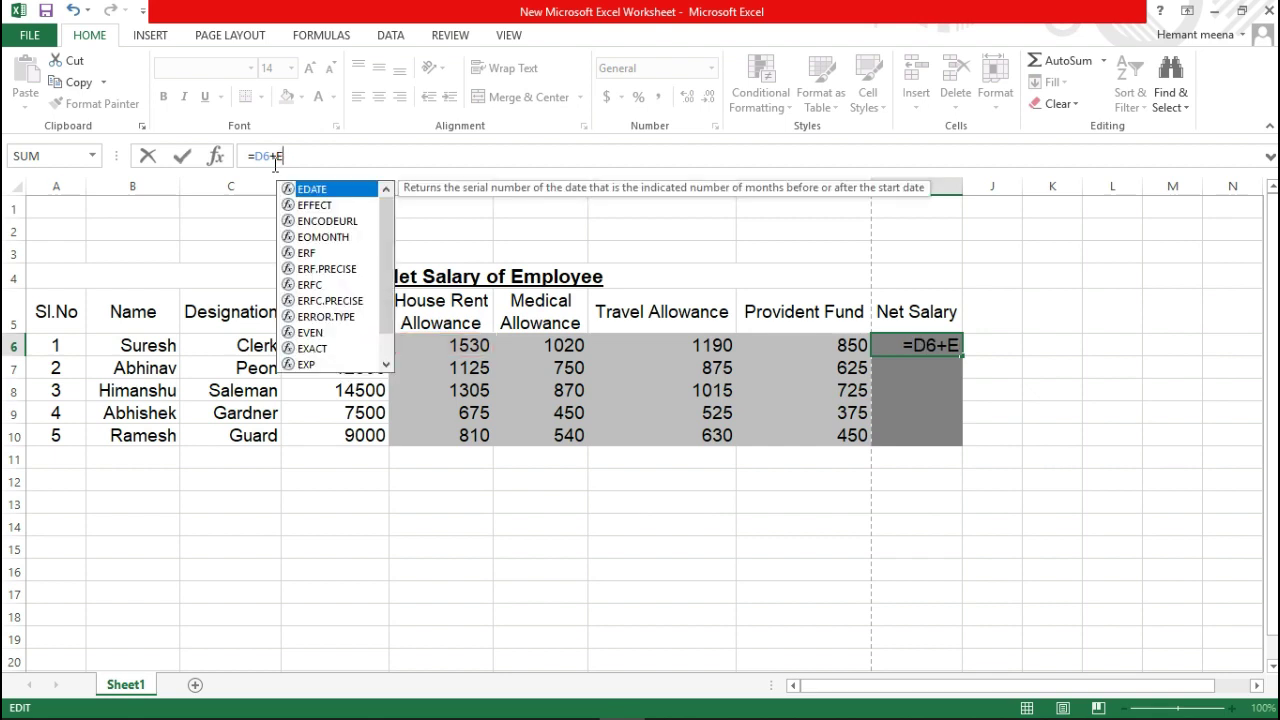
key("BackSpace")
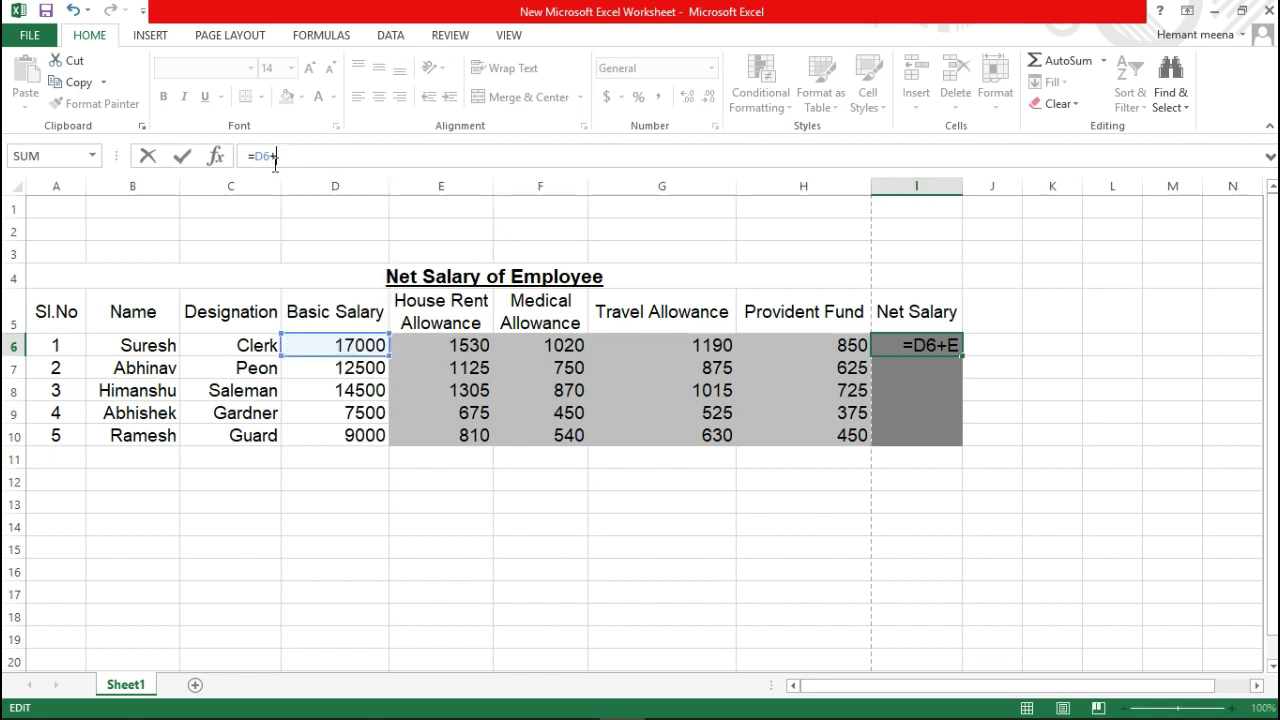
key("BackSpace")
key("BackSpace")
key("BackSpace")
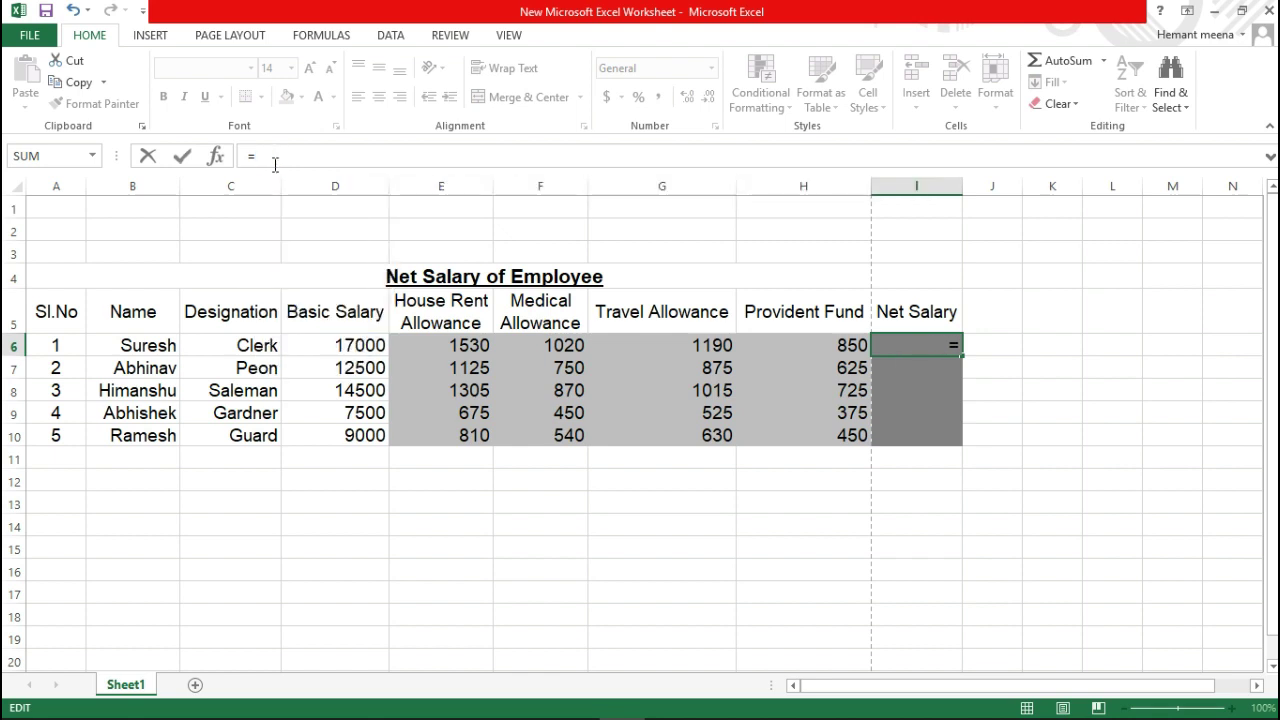
type("(")
type("D")
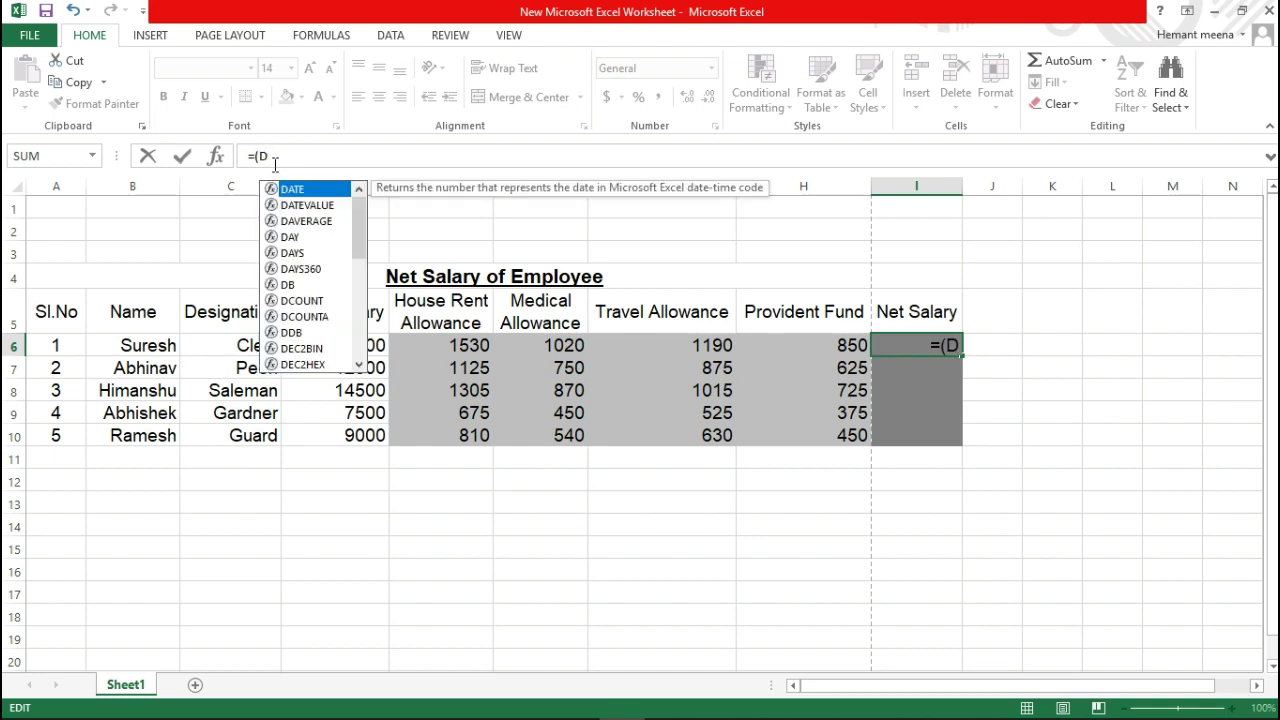
type("6")
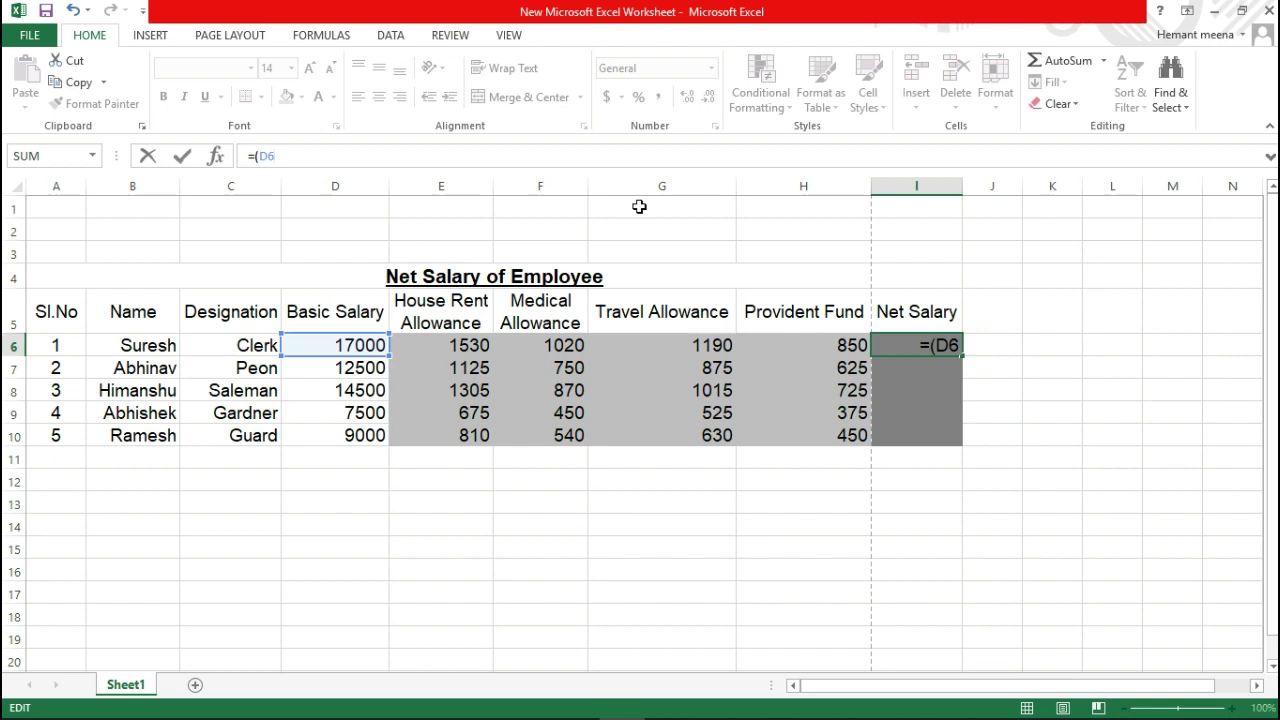
key("BackSpace")
key("BackSpace")
key("BackSpace")
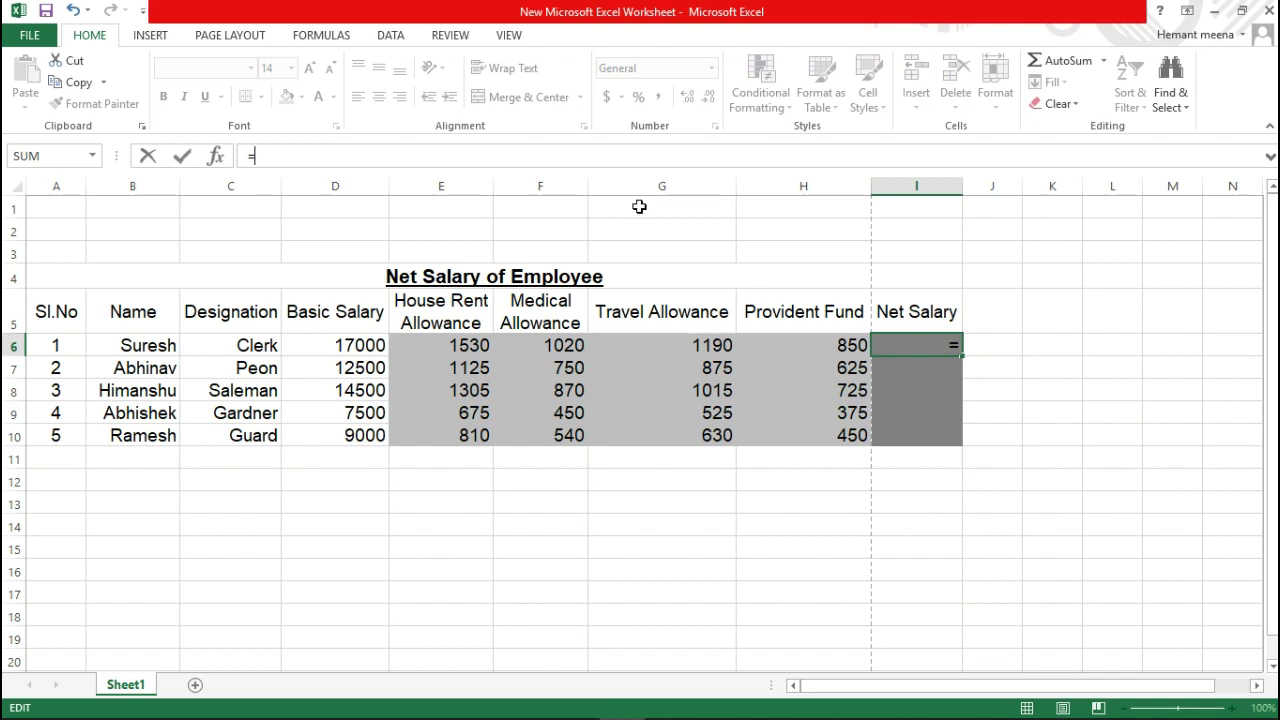
Complete I6 as =(SUM(D6:G6)-(H6)), giving a net salary of 19890
type("su")
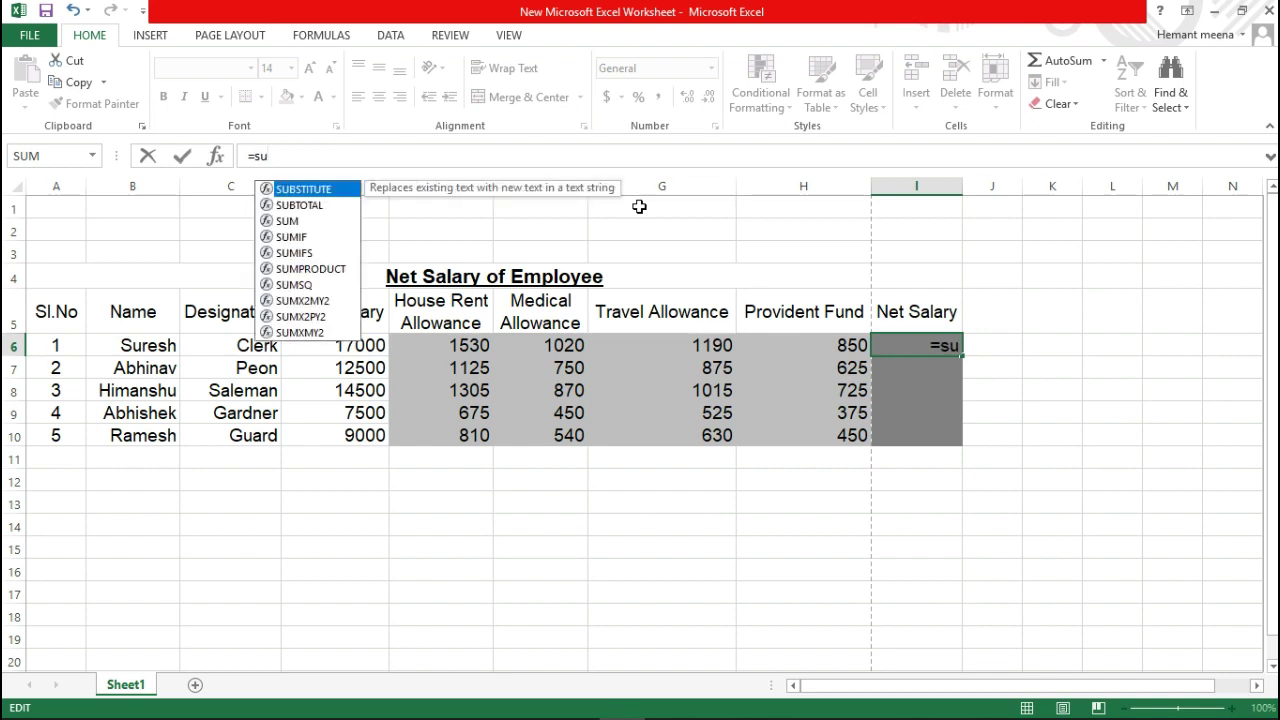
type("m")
key("Tab")
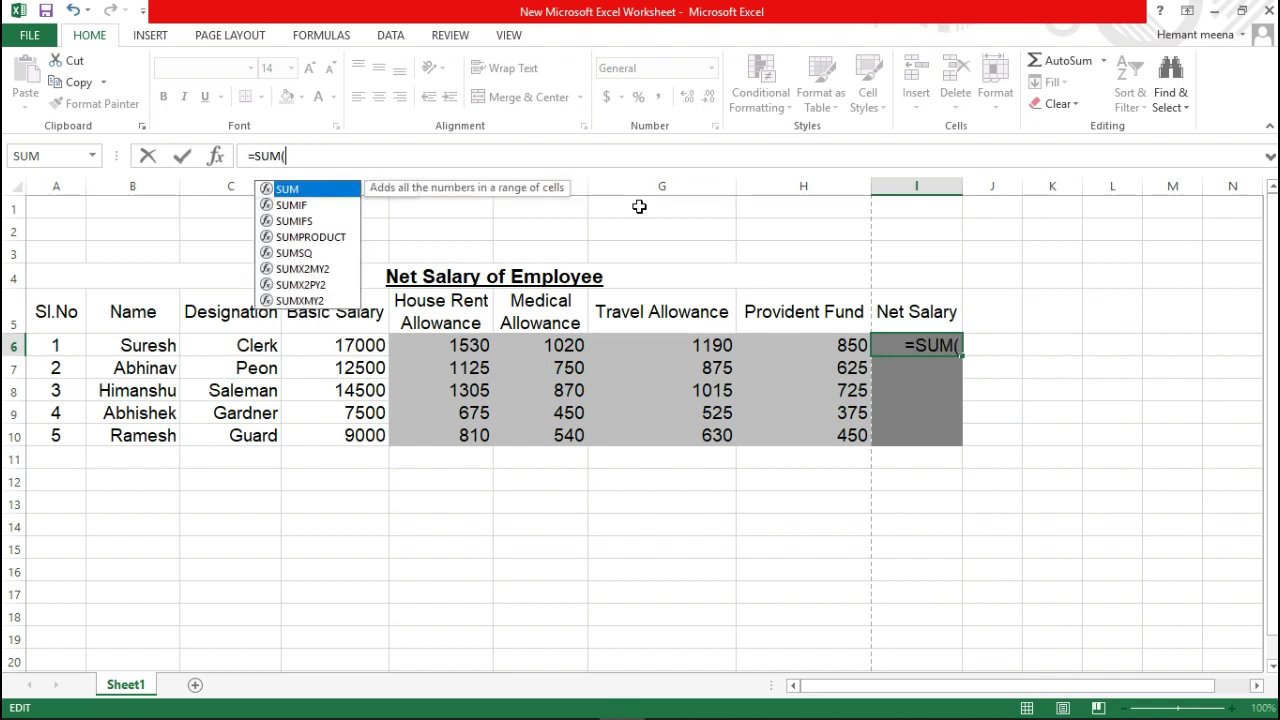
type("D6:")
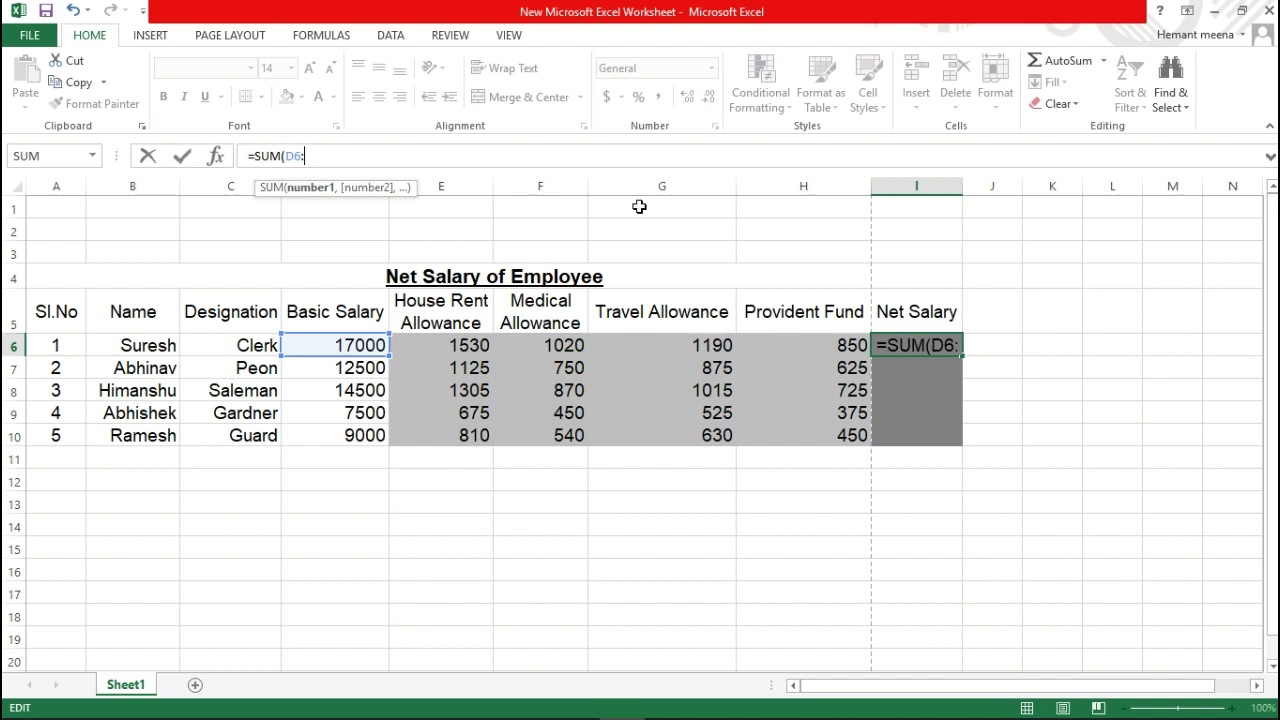
type("G6")
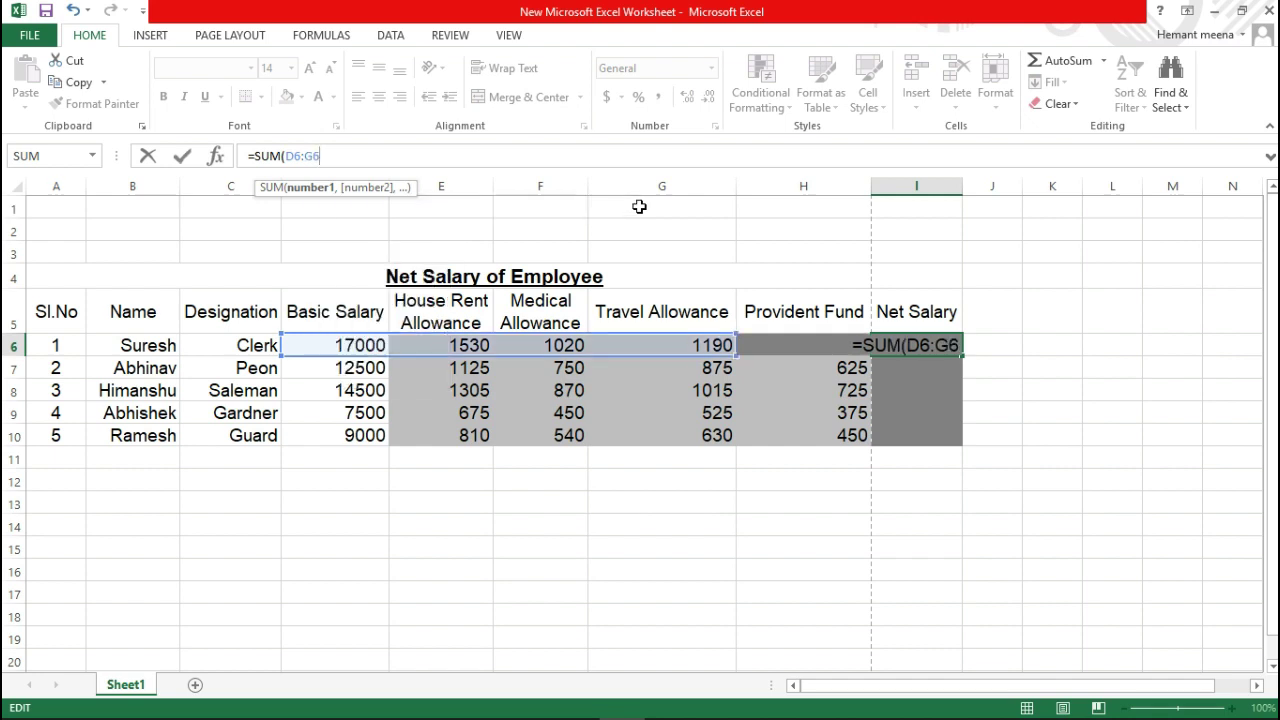
type(")")
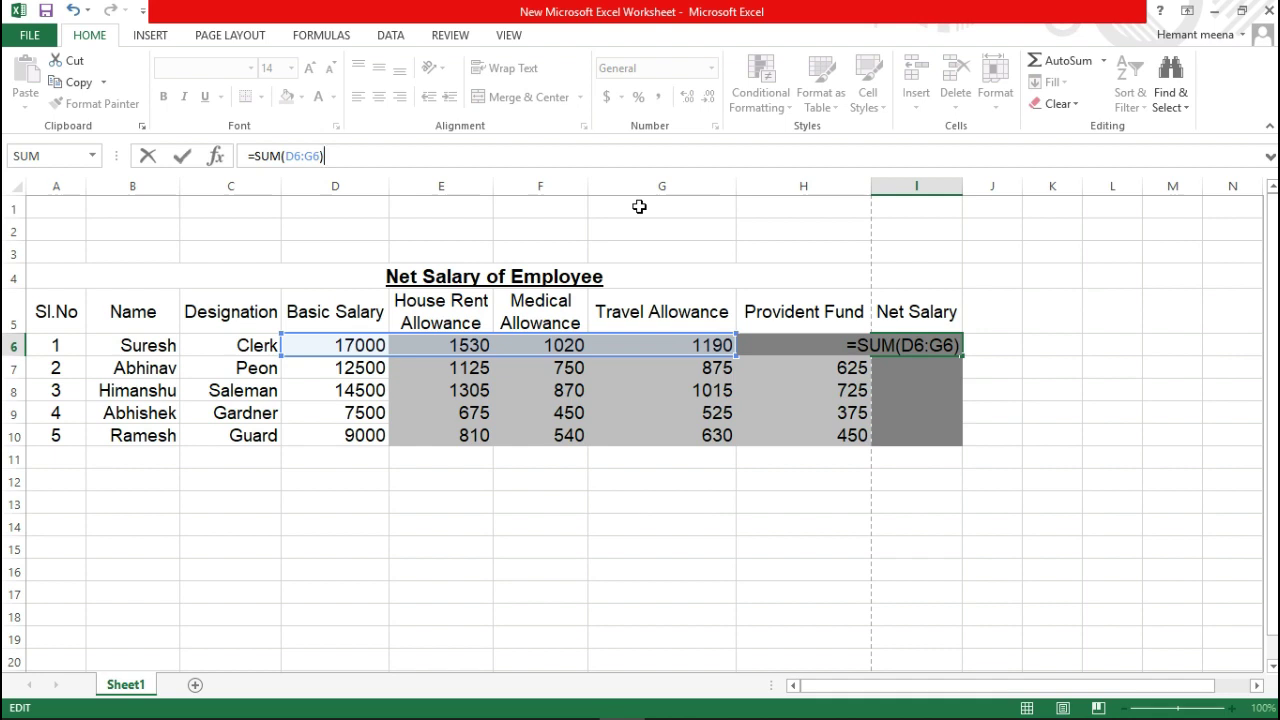
type("-")
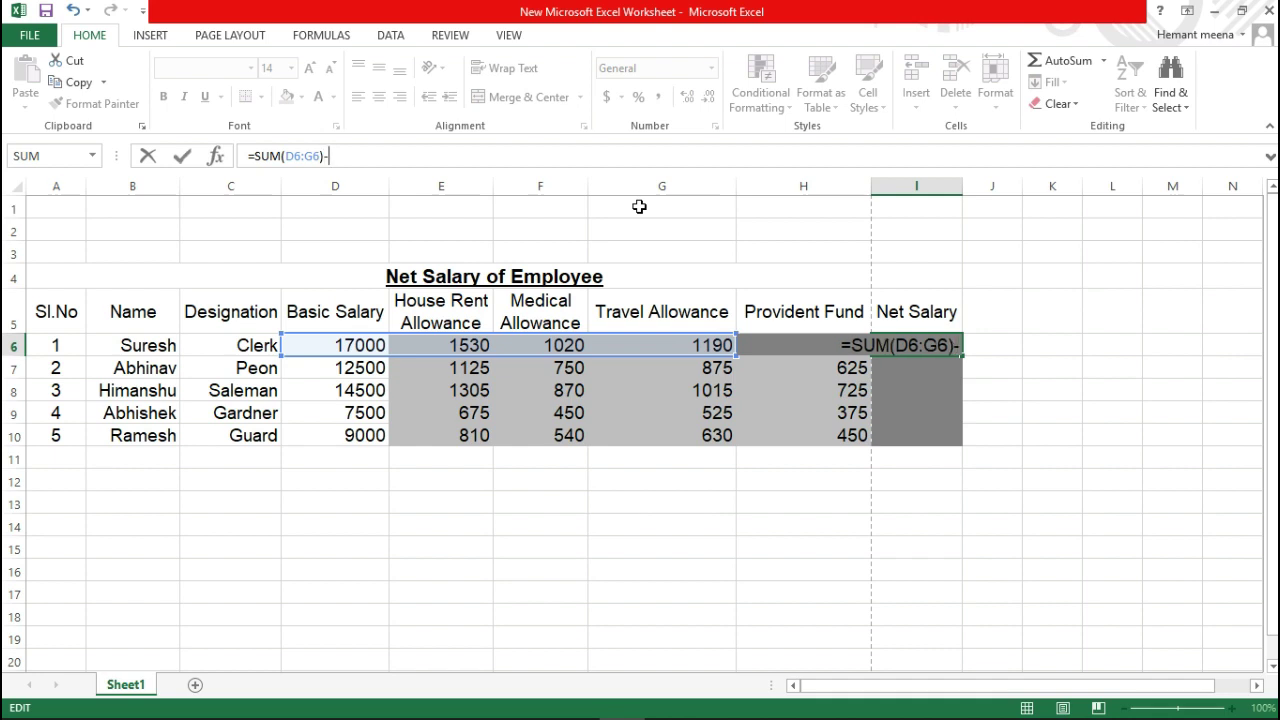
type("(")
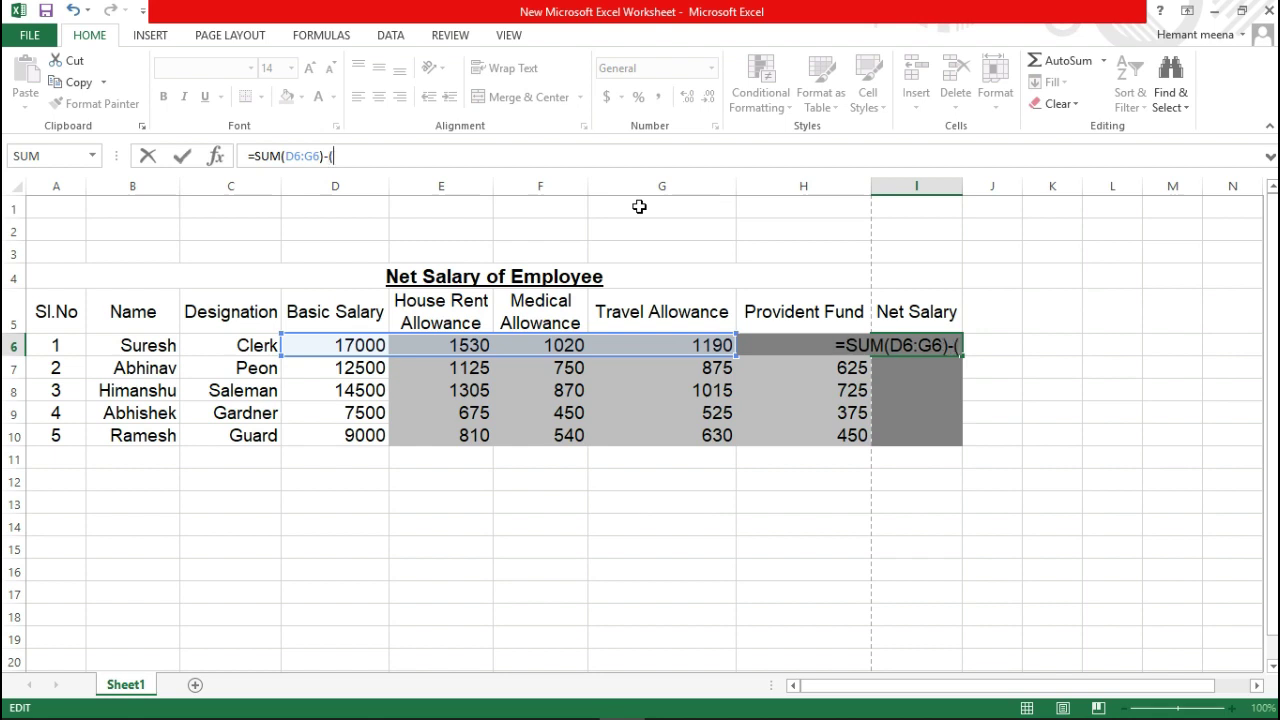
type("H")
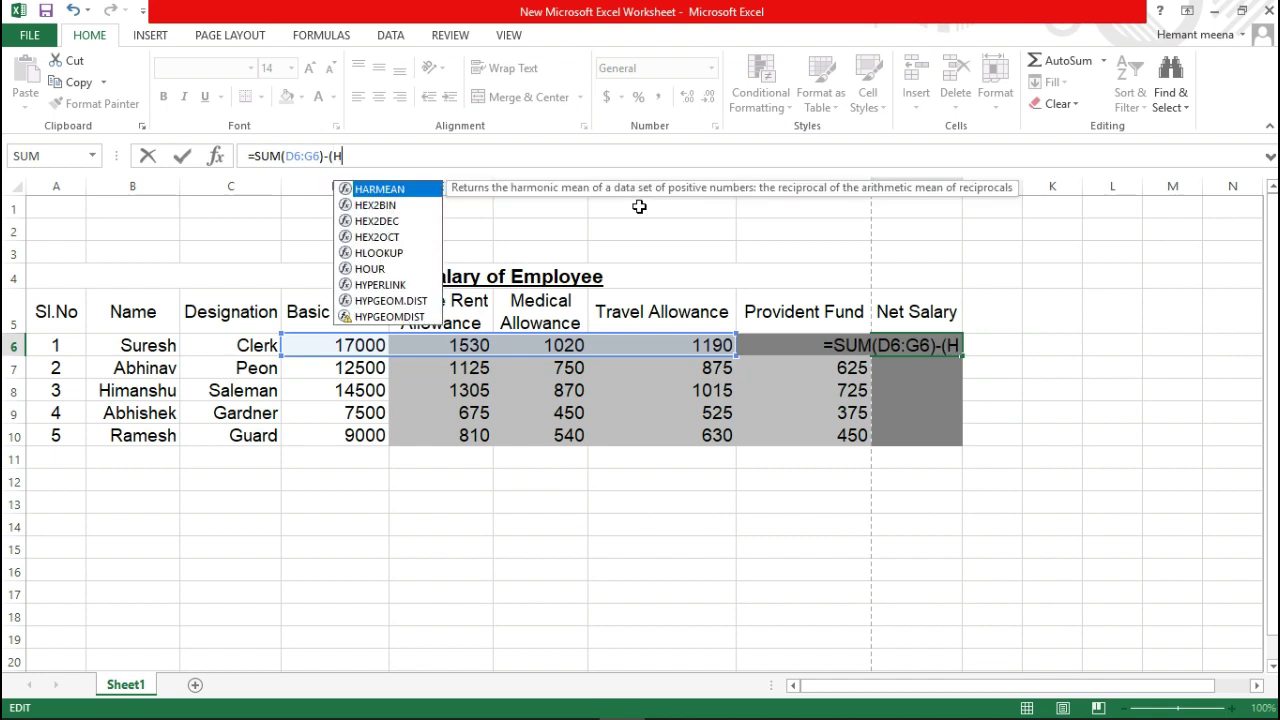
type("6)")
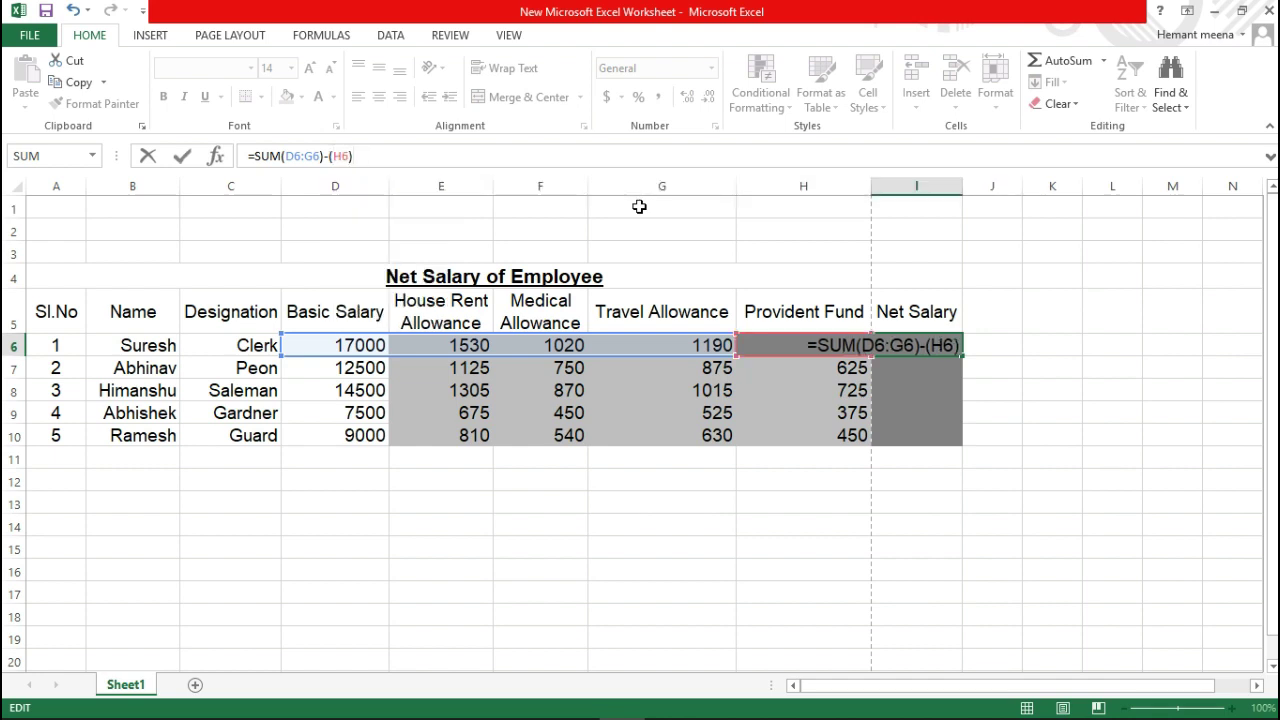
key("Left")
key("Left")
key("Left")
key("Left")
key("Left")
key("Left")
type("(")
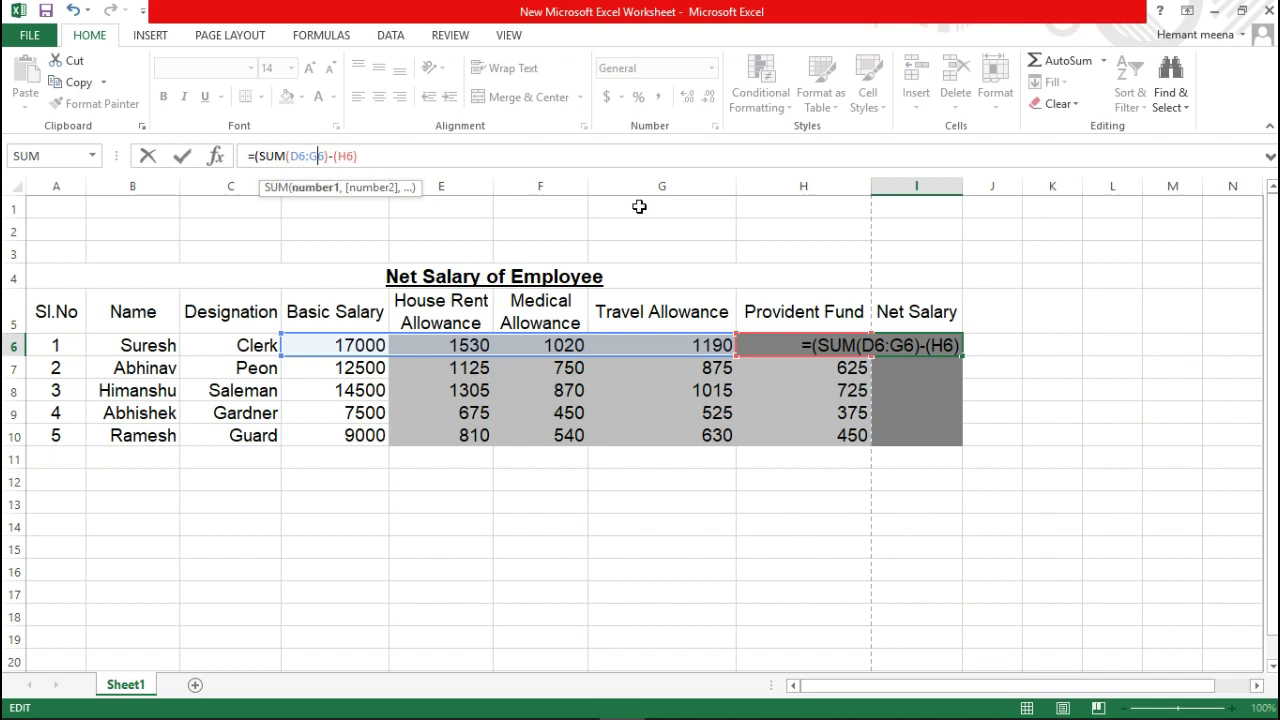
key("End")
type(")")
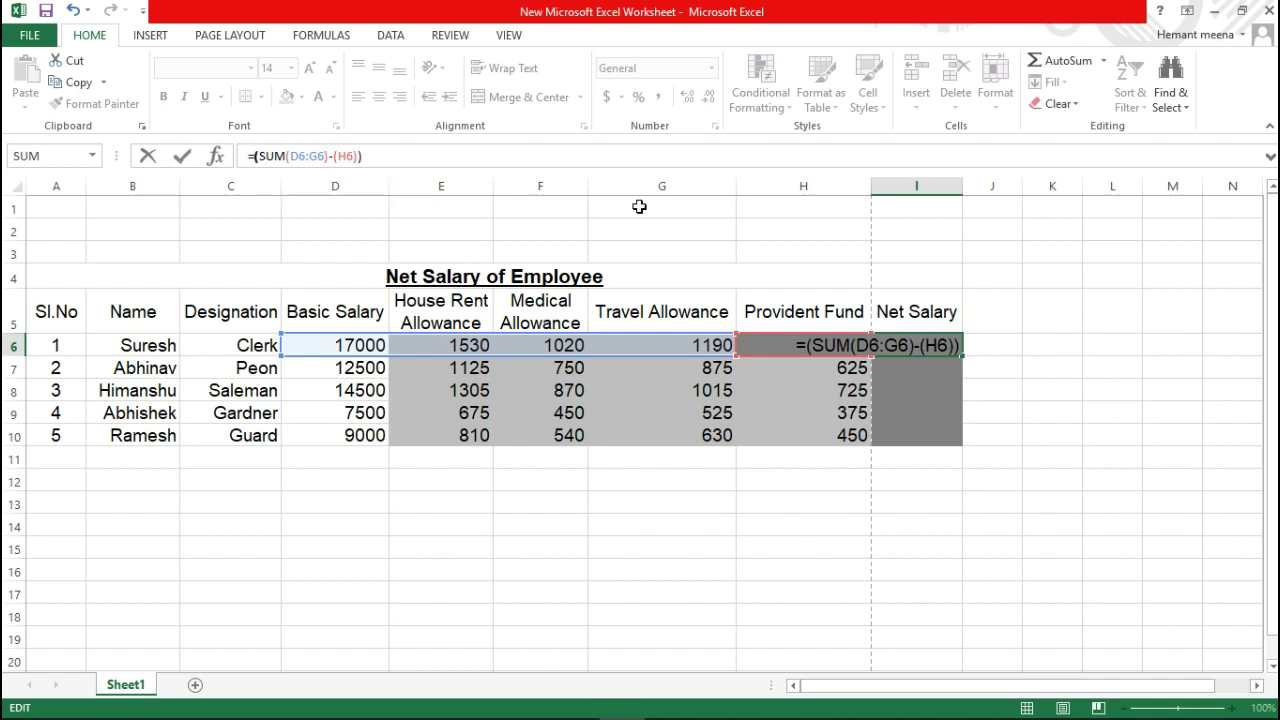
key("Return")
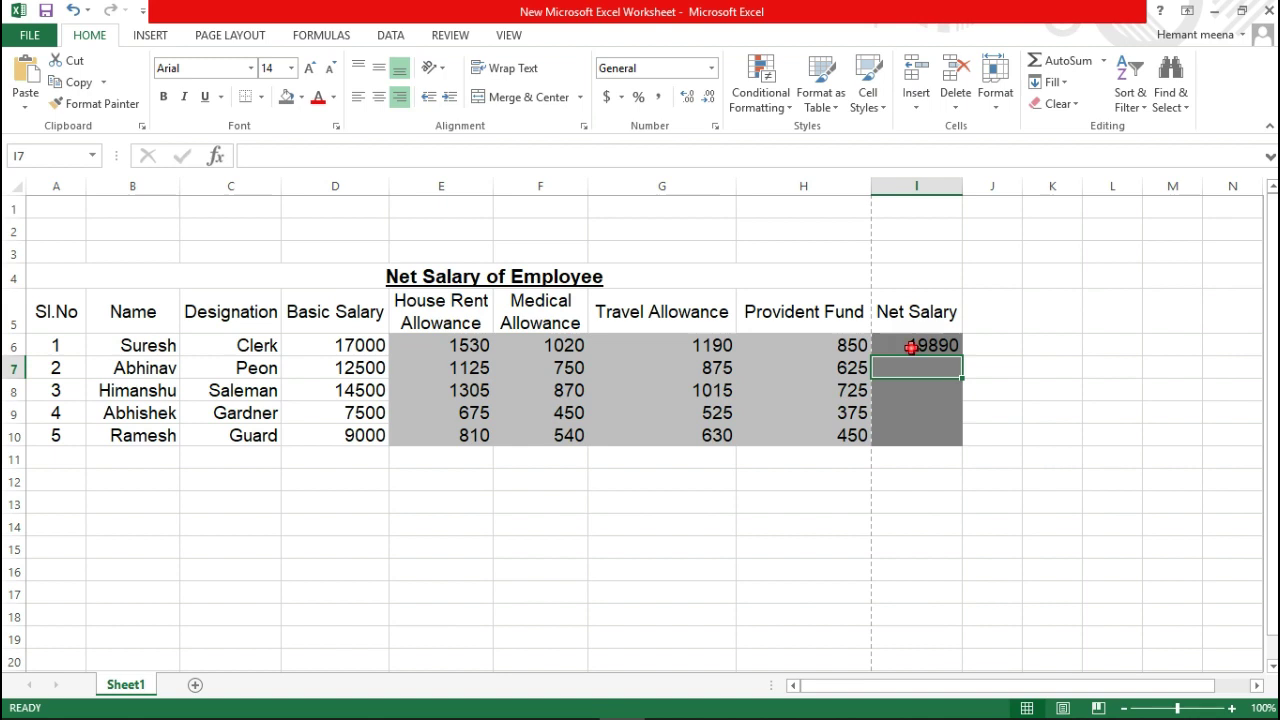
Check that the first net salary formula sums the four salary parts, excluding Provident Fund
left_click(911, 347)
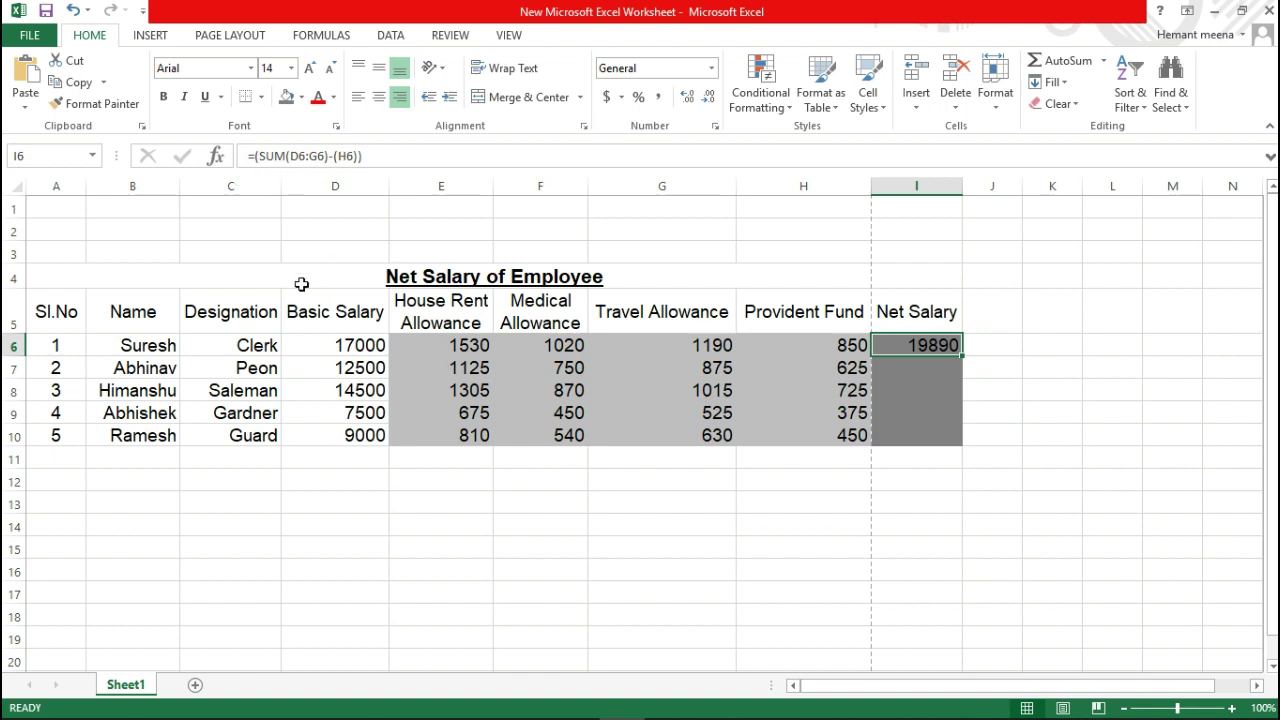
left_click(302, 343)
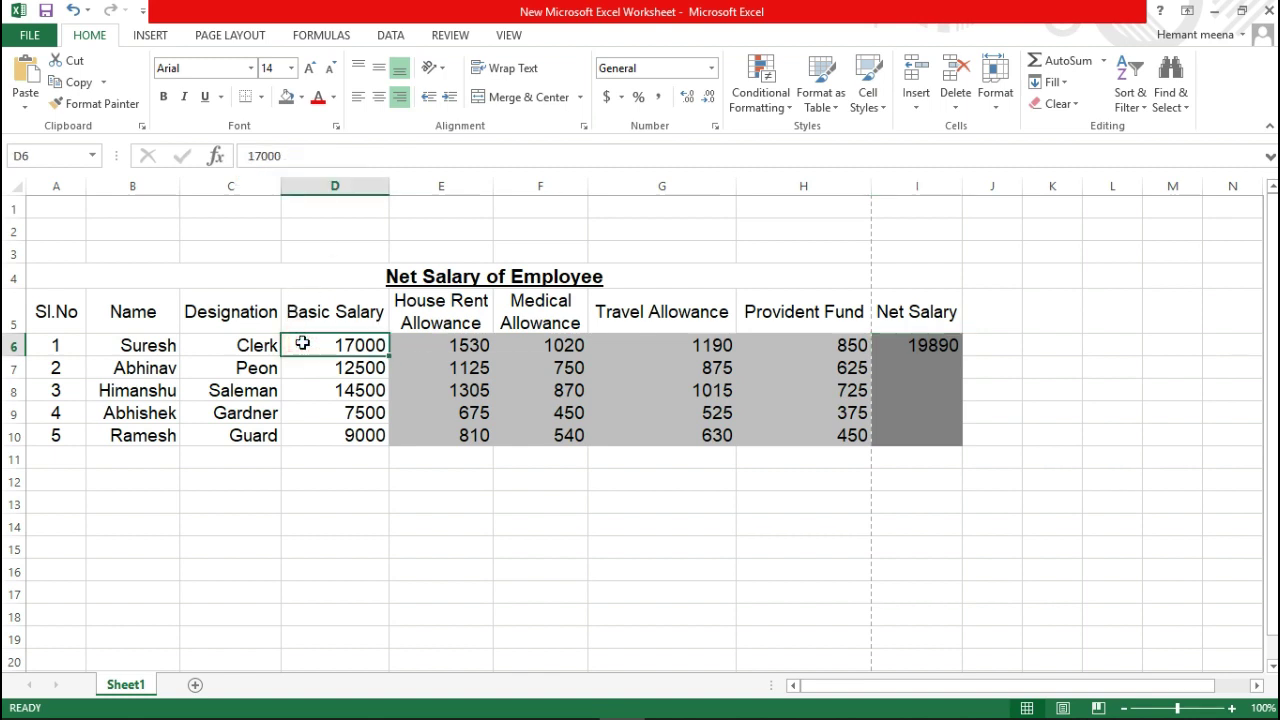
key("shift+Right")
key("shift+Right")
key("shift+Right")
key("shift+Right")
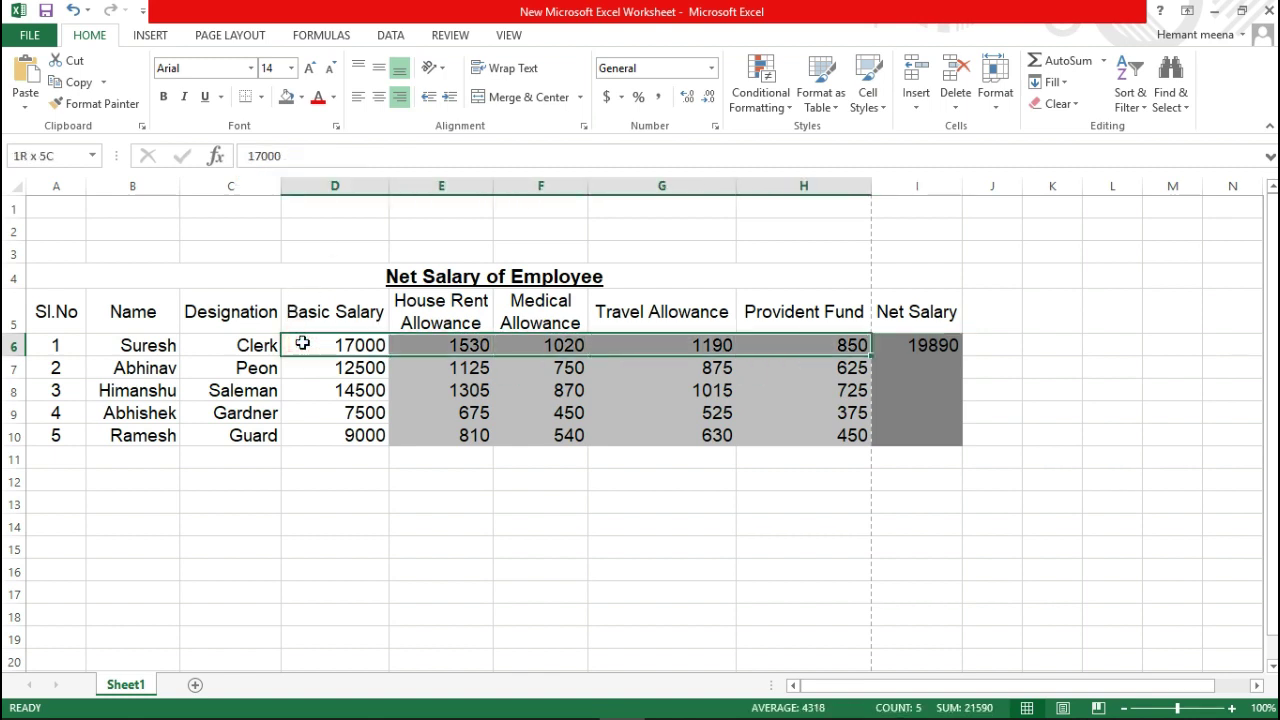
key("shift+Left")
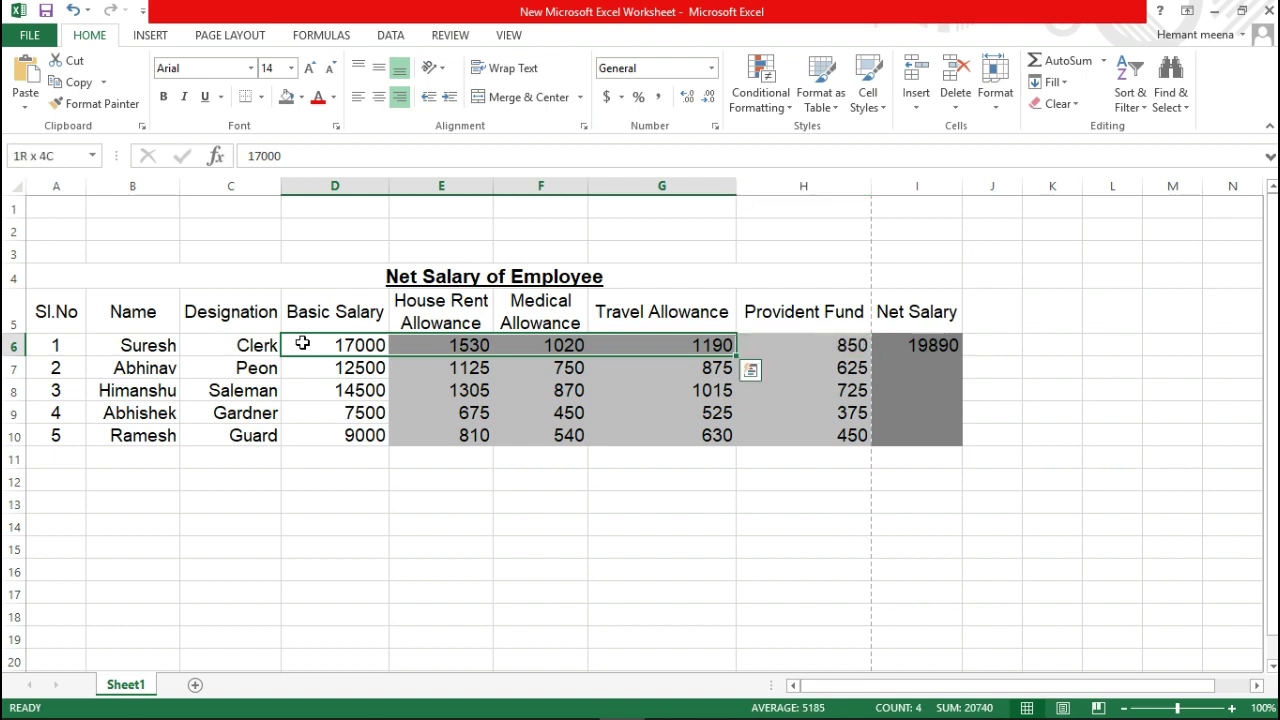
Fill the I6 Net Salary formula down to I10, giving 14625, 16965, 8775 and 10530
left_click(898, 346)
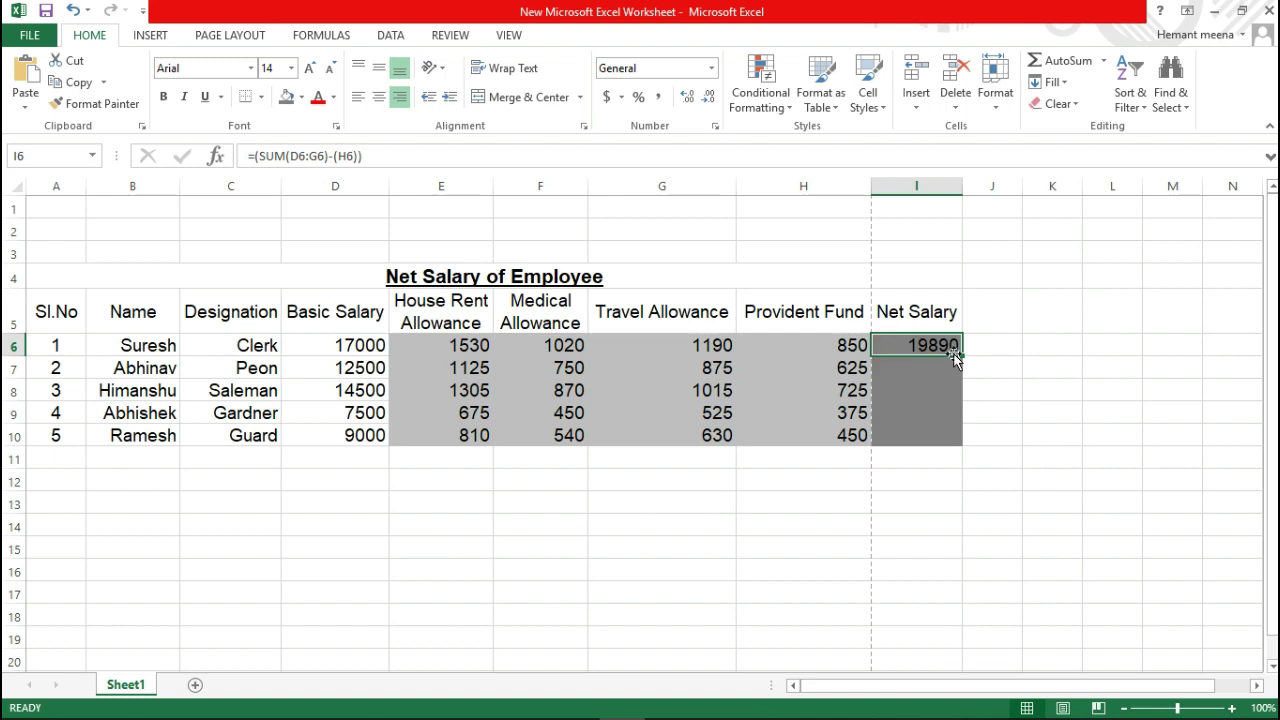
left_click_drag(960, 353, 964, 444)
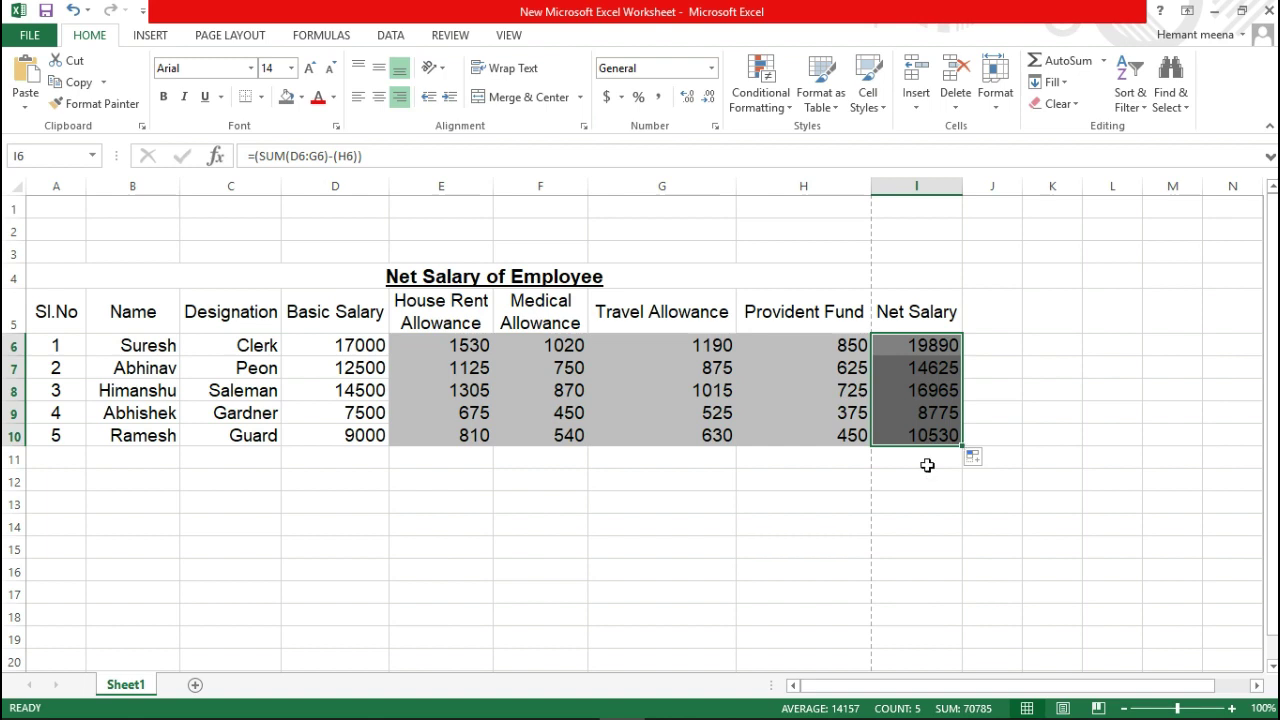
left_click(927, 465)
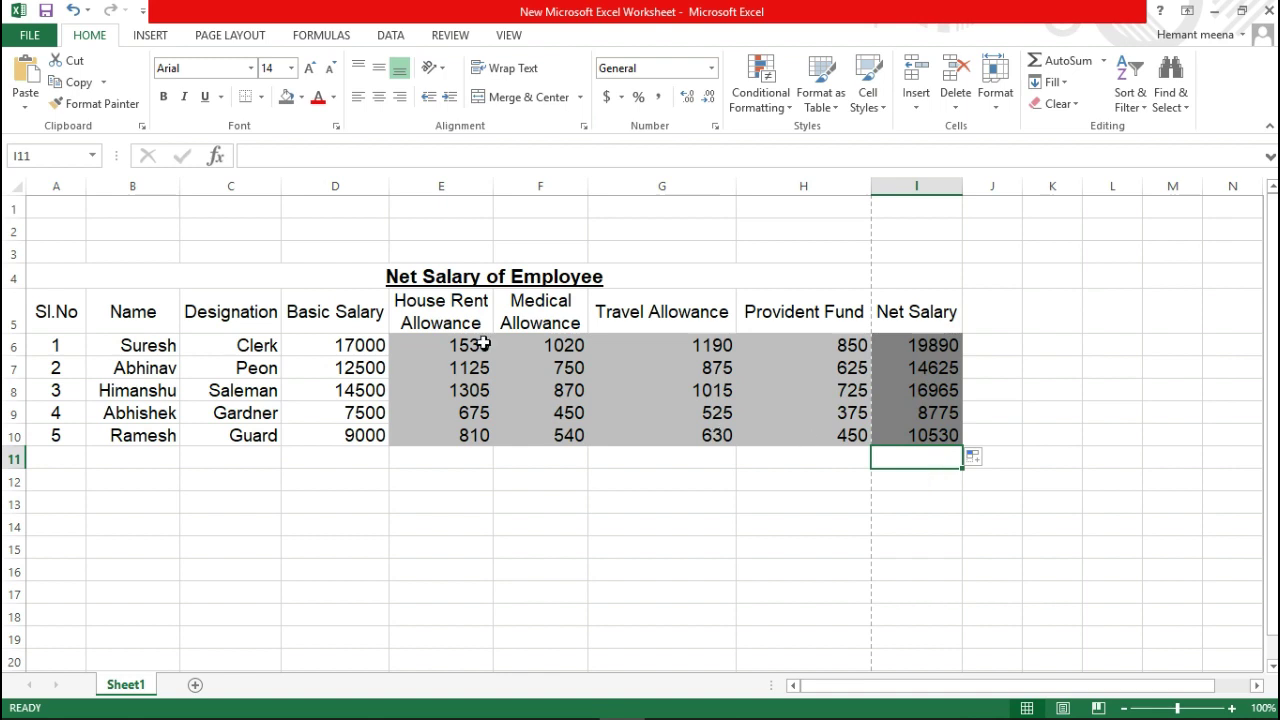
Apply All Borders to the table range A5:I10, from Sl.No header to Net Salary
left_click(50, 313)
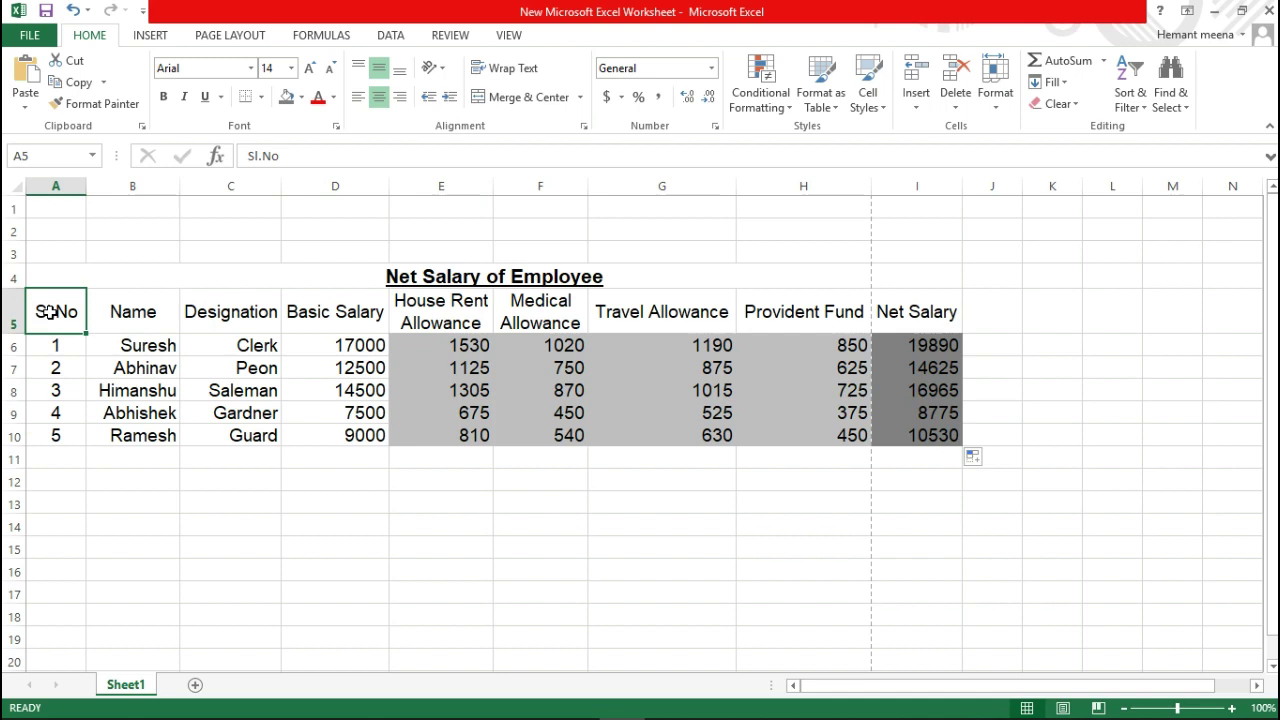
key("shift+Down")
key("shift+Down")
key("shift+Down")
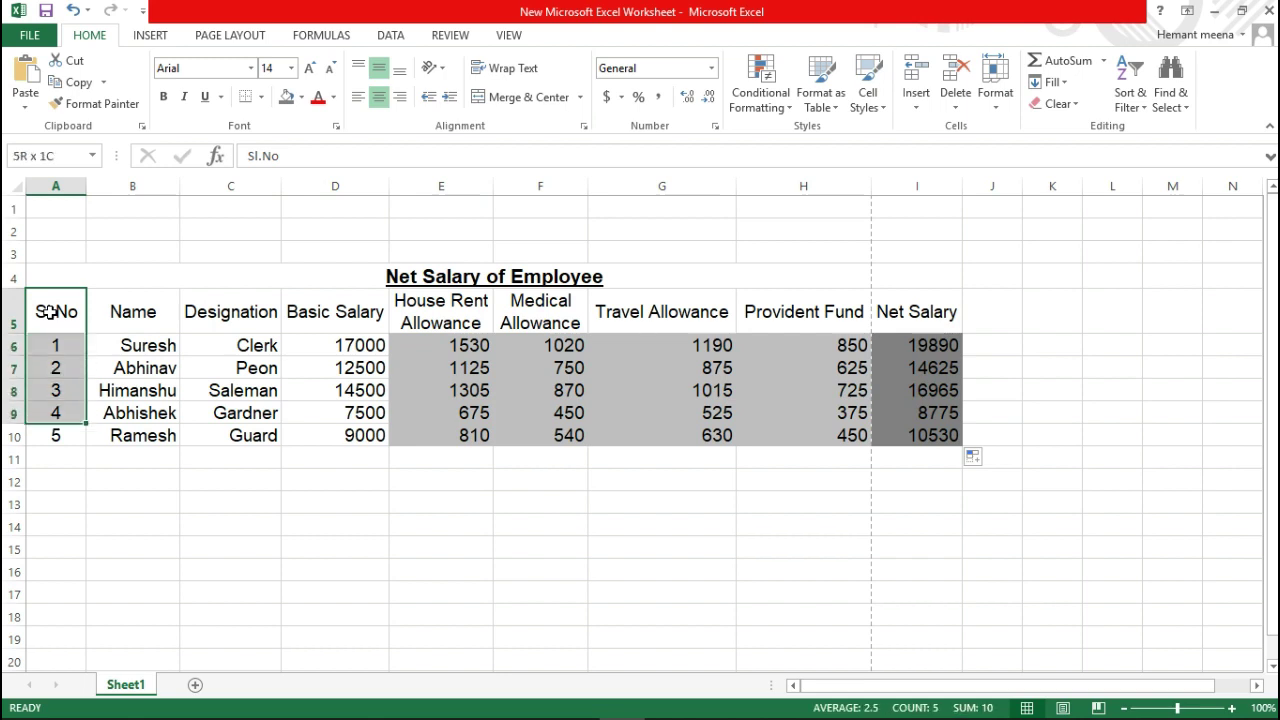
key("shift+Down")
key("shift+Right")
key("shift+Right")
key("shift+Right")
key("shift+Right")
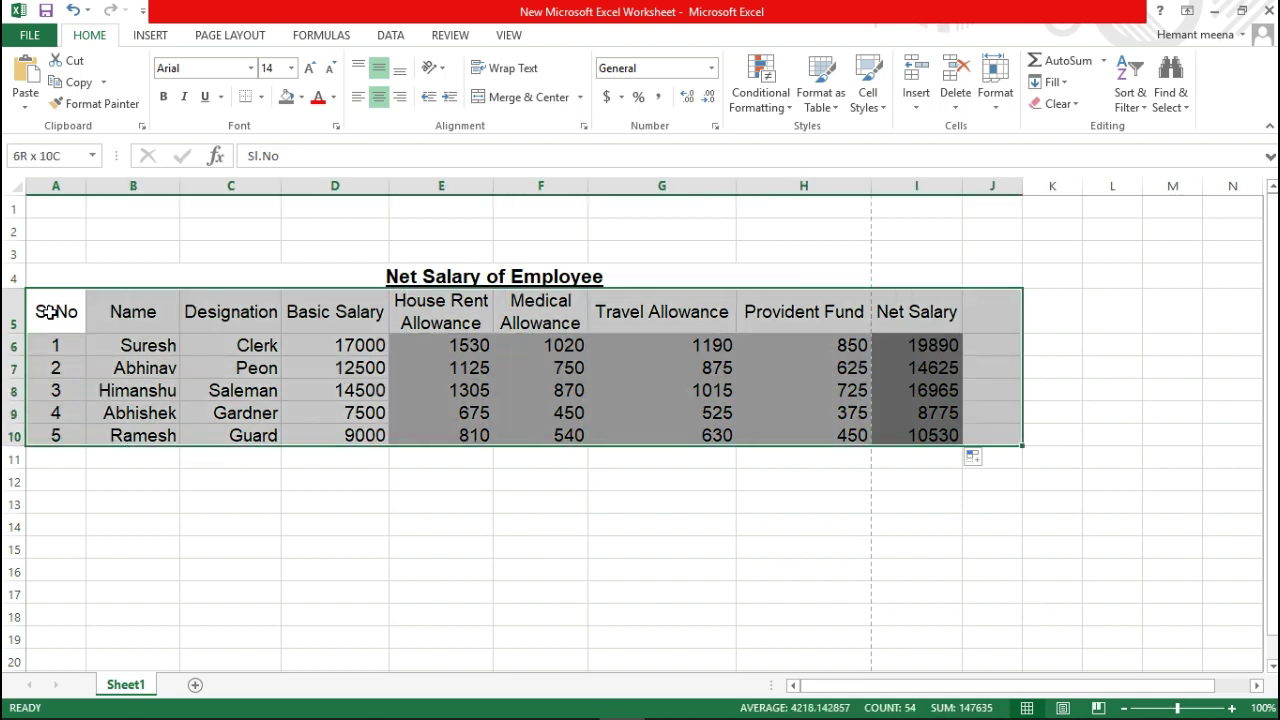
key("shift+Left")
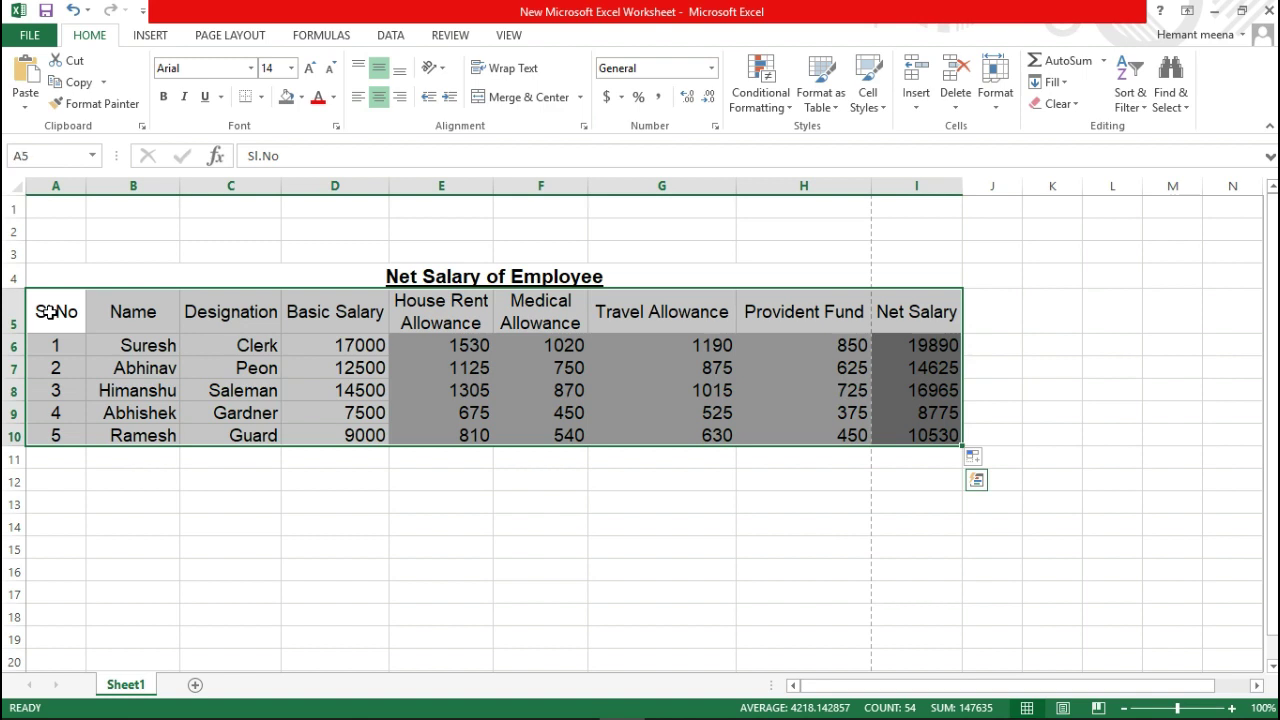
left_click(246, 104)
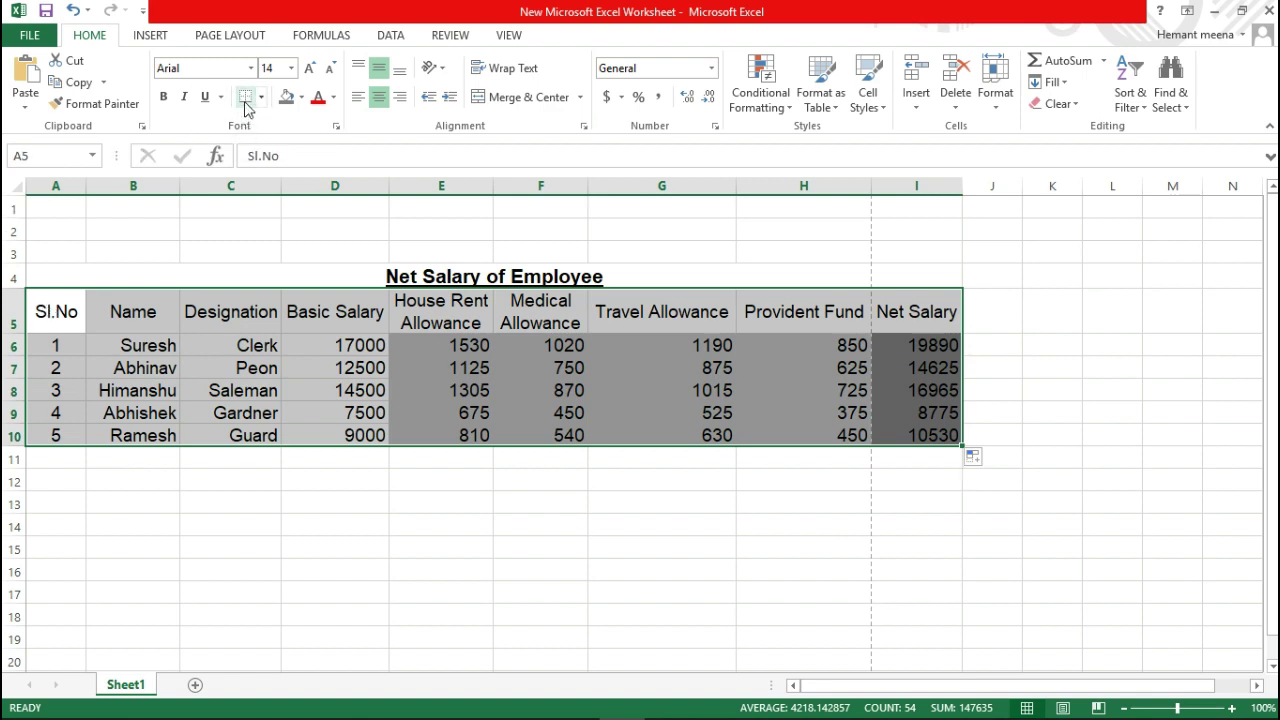
left_click(260, 97)
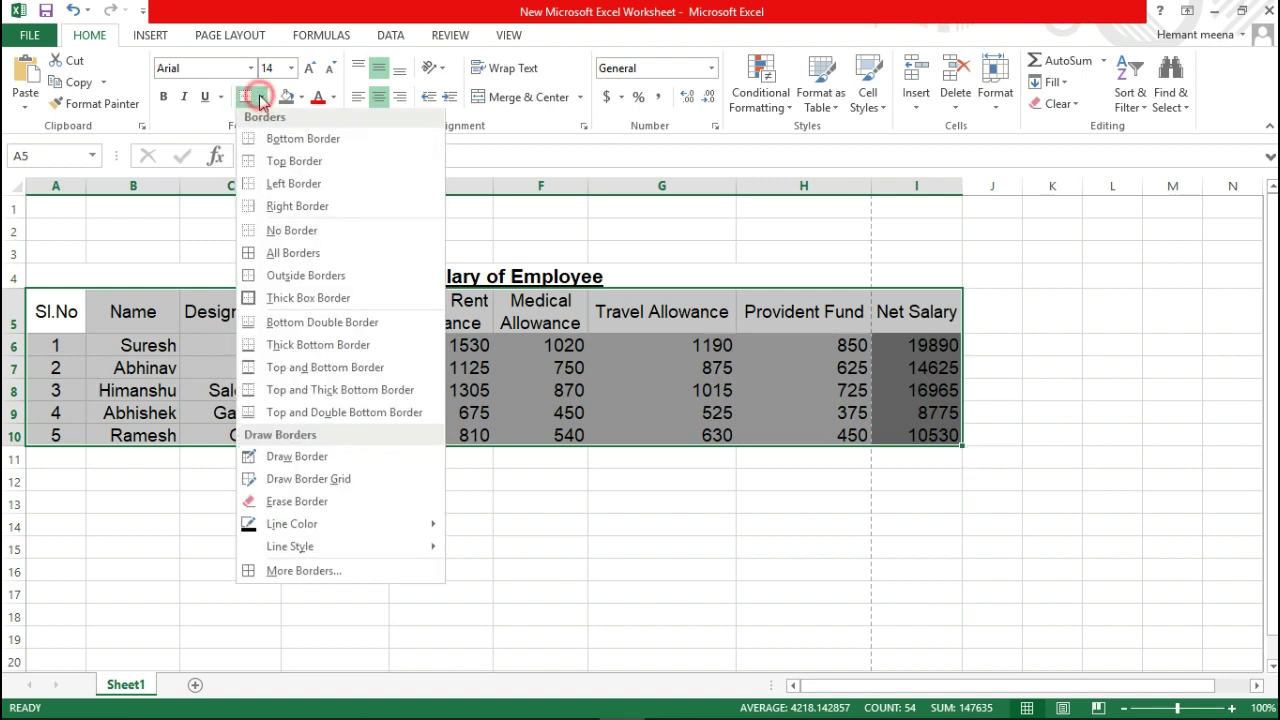
left_click(290, 257)
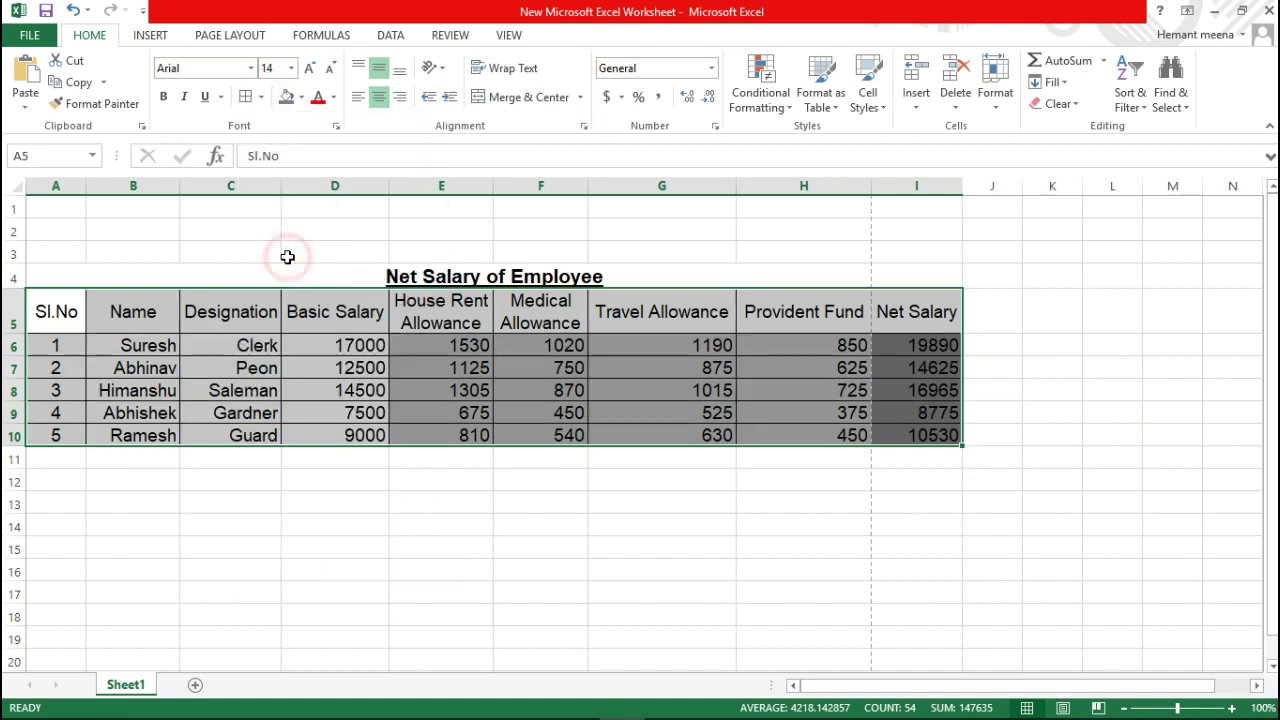
left_click(257, 485)
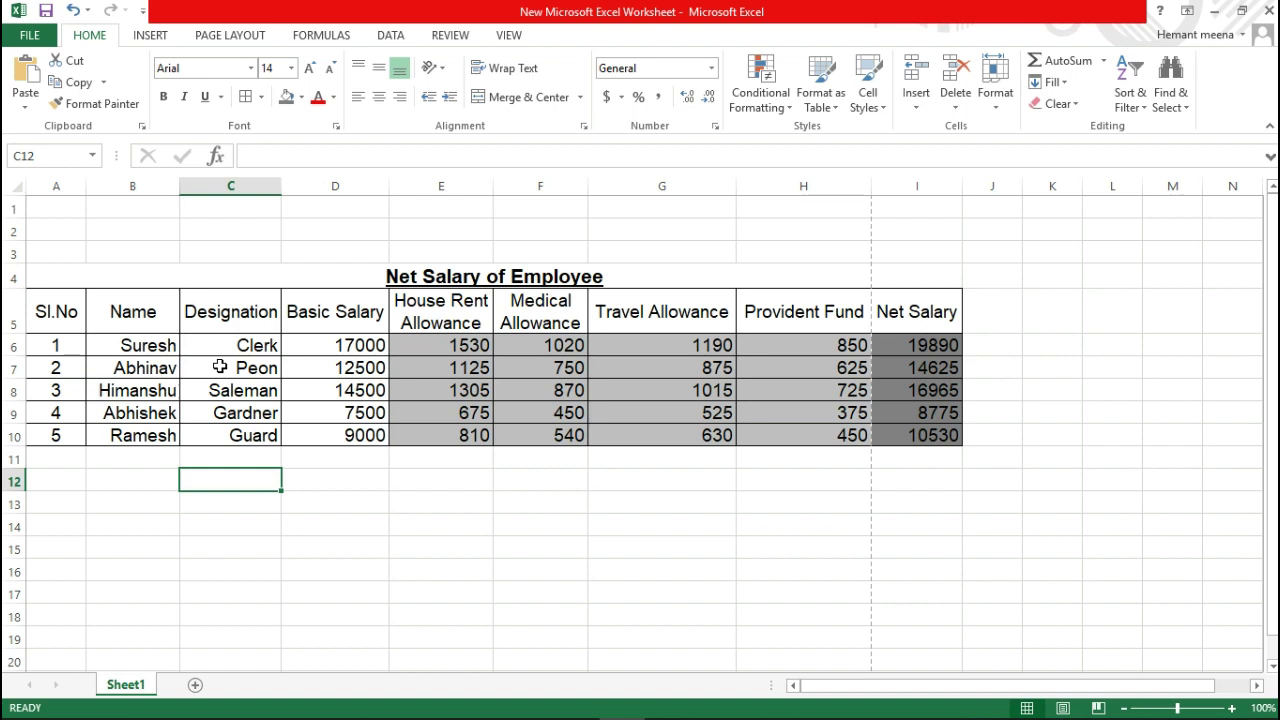
Enter the label 'Name' in A1 and 'Roll No' in A2
left_click(56, 206)
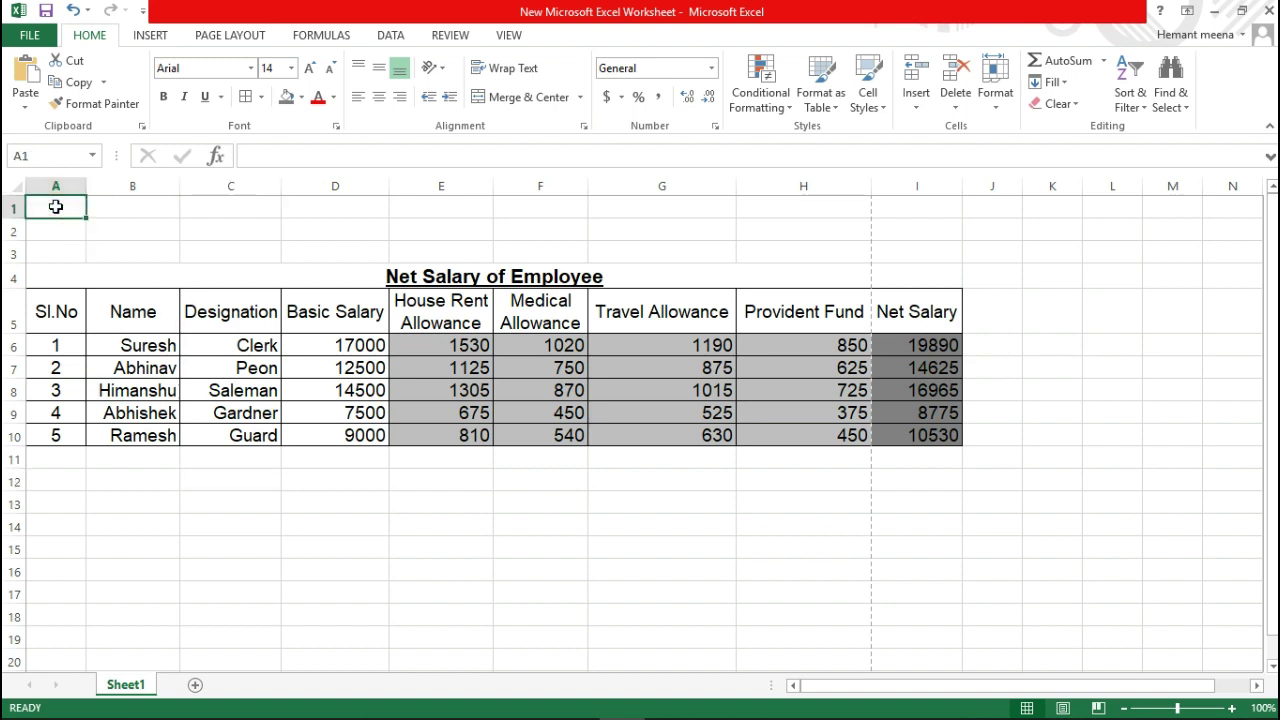
type("Name")
key("Return")
type("Roll No")
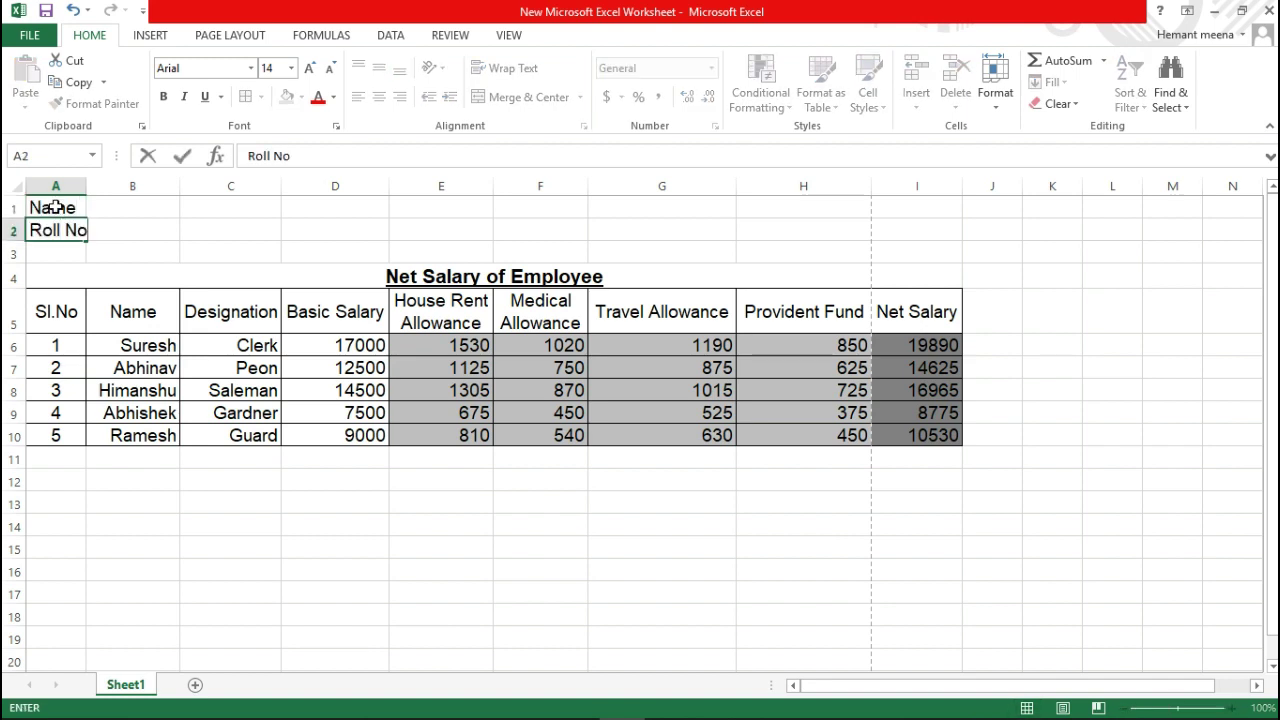
left_click(80, 249)
left_click(104, 251)
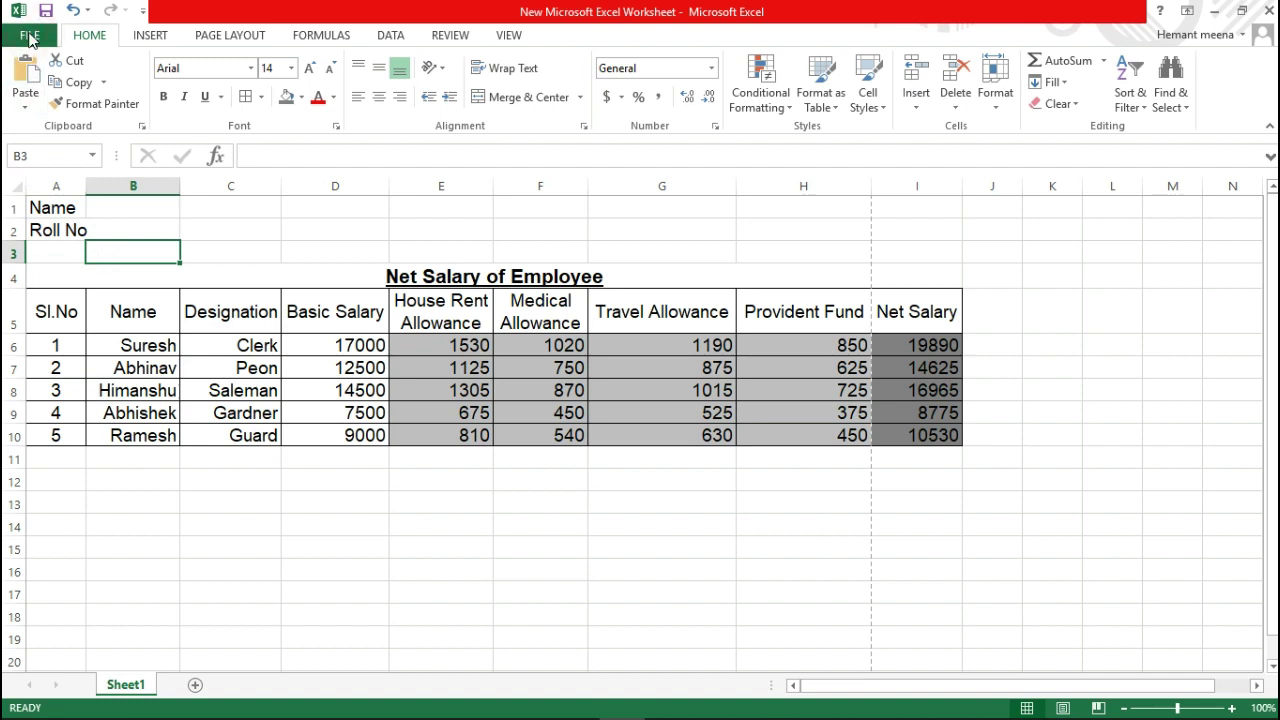
Save As an Excel Workbook on the Desktop with the file name 'excle module 2'
left_click(29, 36)
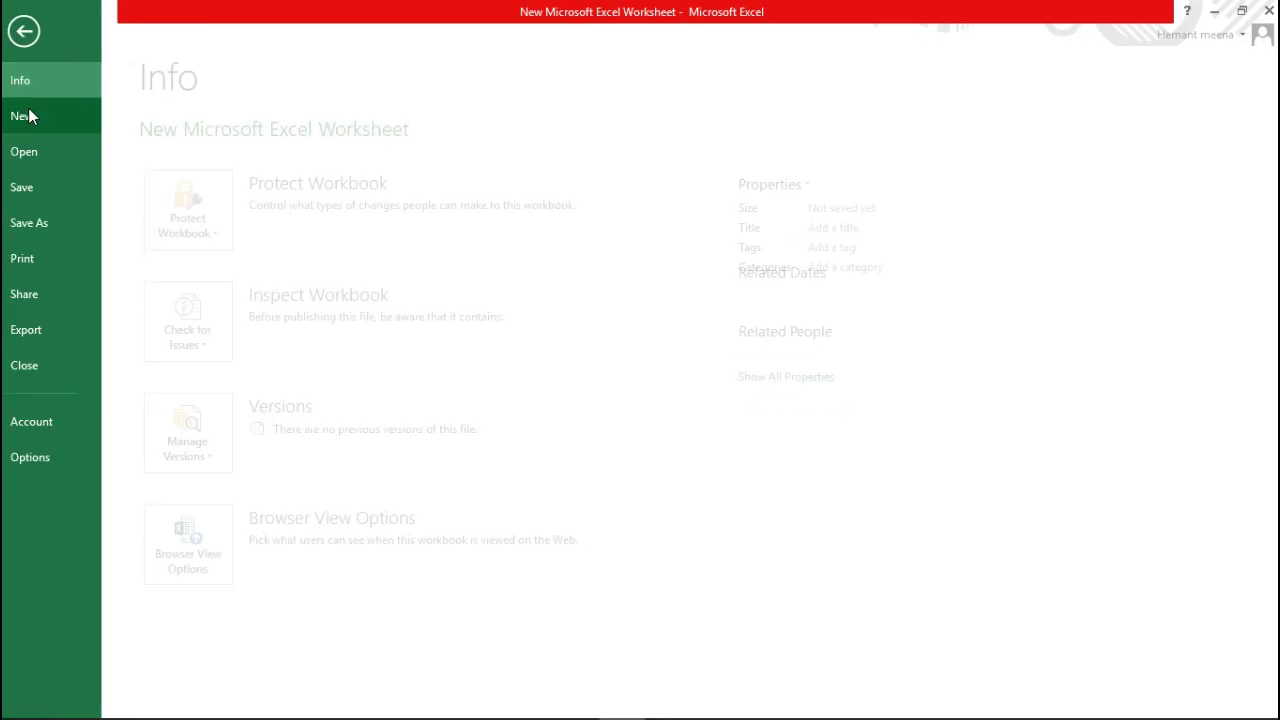
left_click(47, 225)
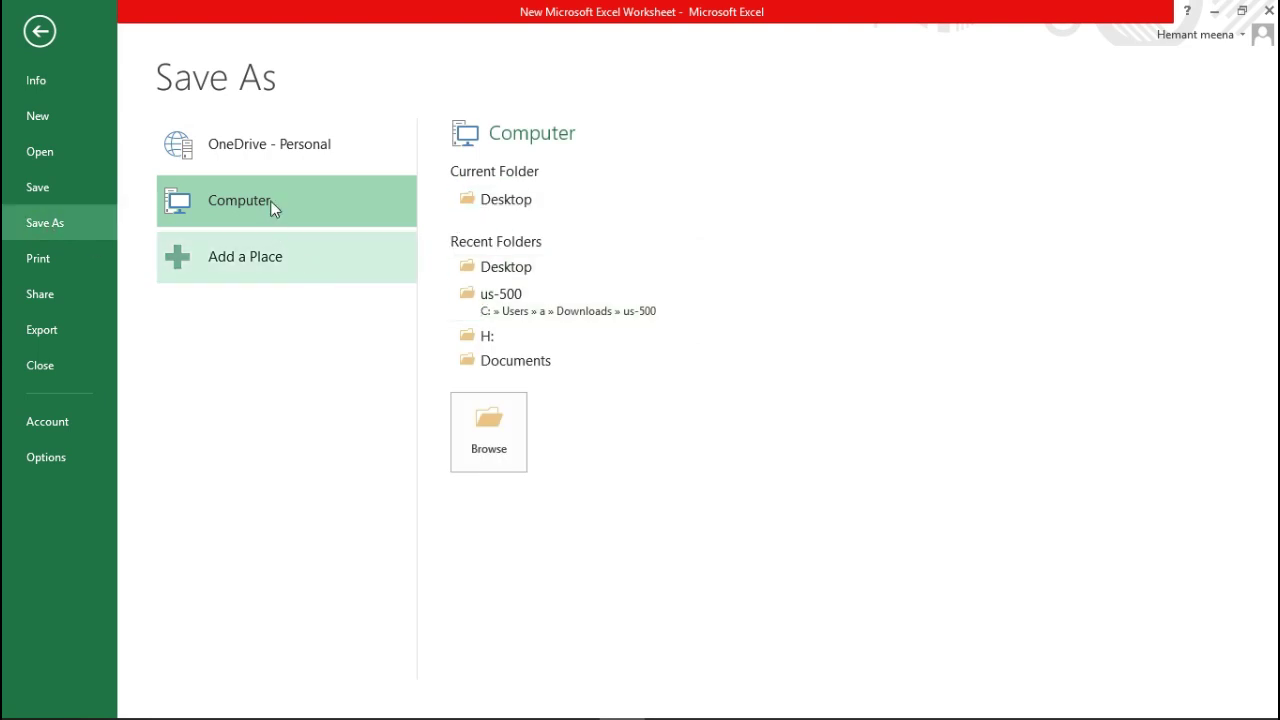
left_click(507, 201)
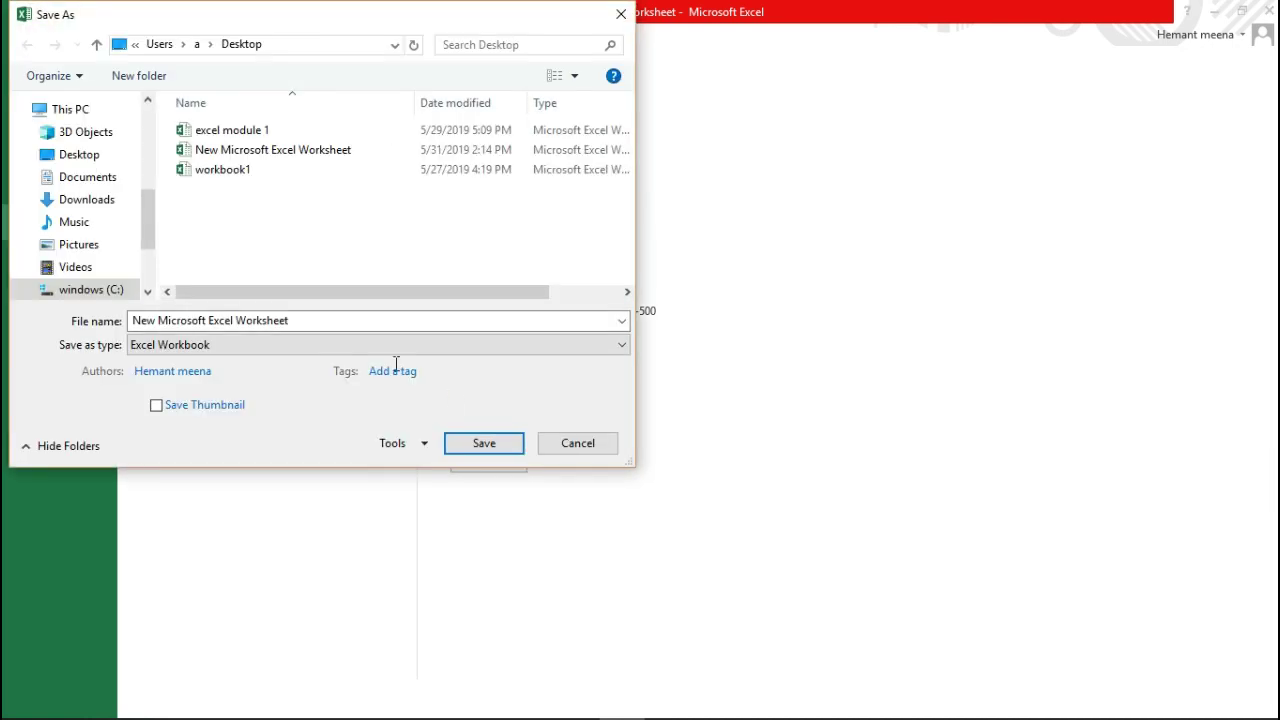
left_click(301, 321)
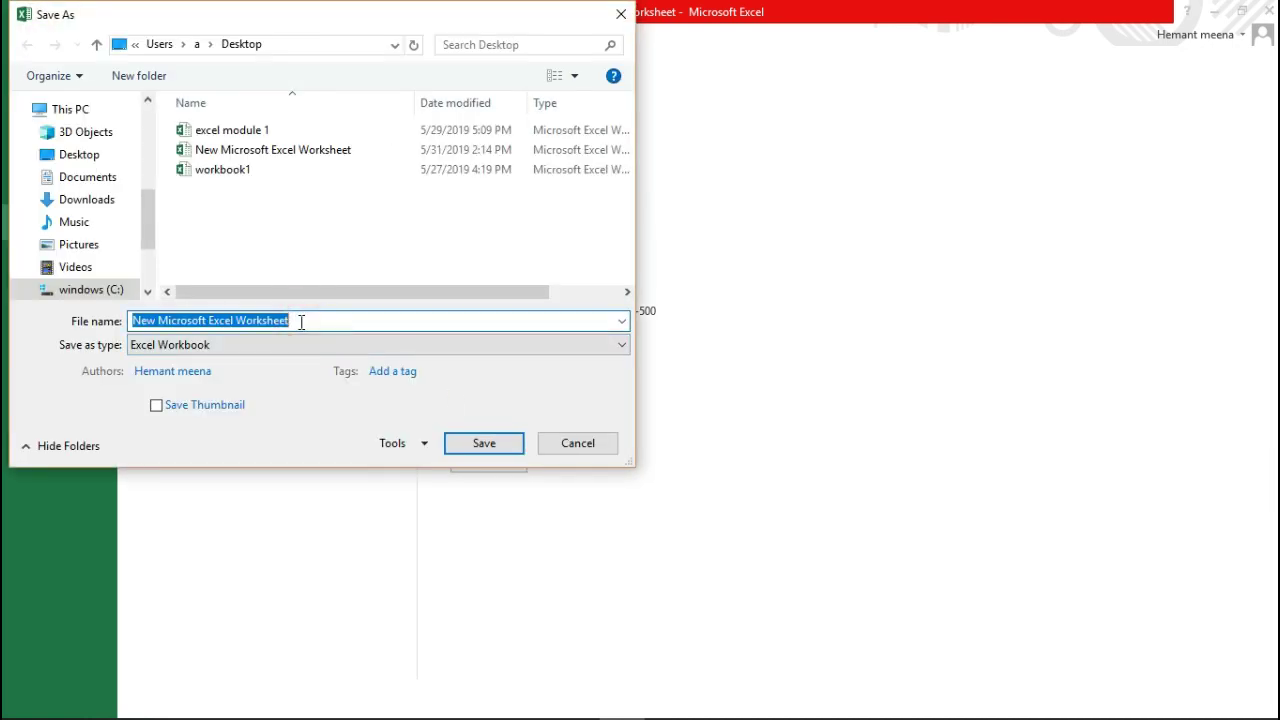
type("m")
key("BackSpace")
type("excle mou")
key("BackSpace")
type("d")
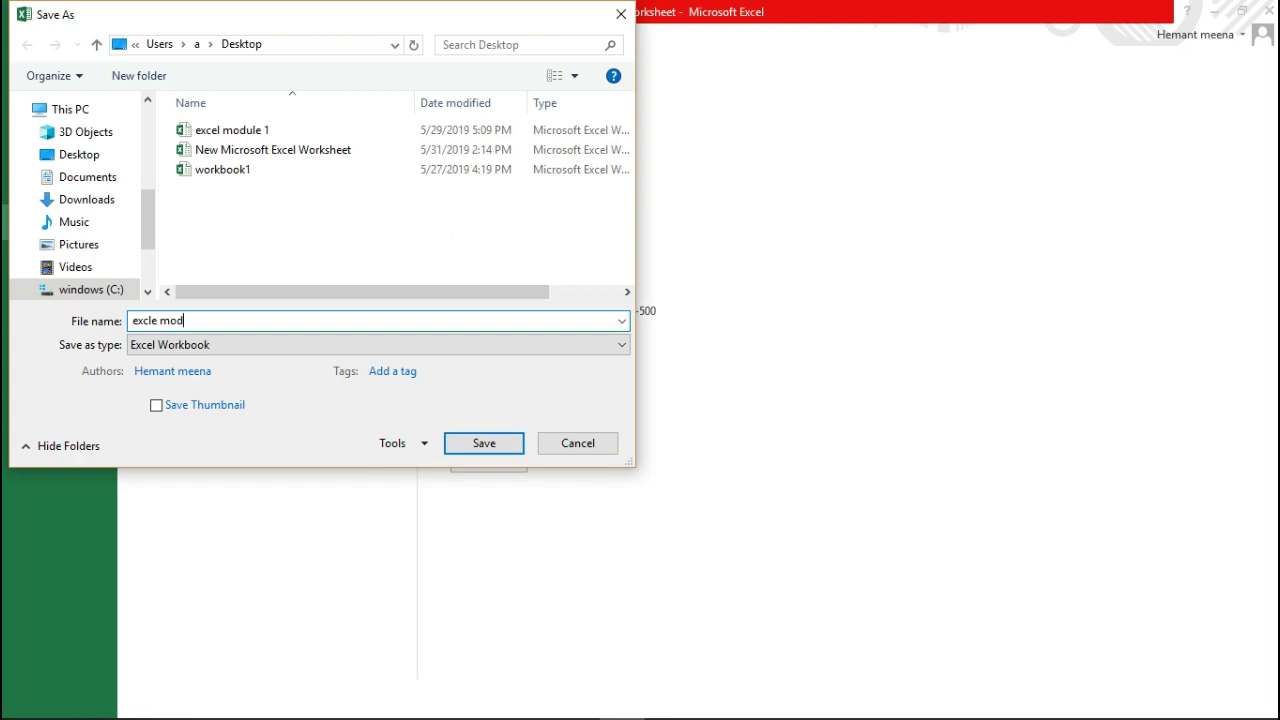
type("ule 2")
key("Return")
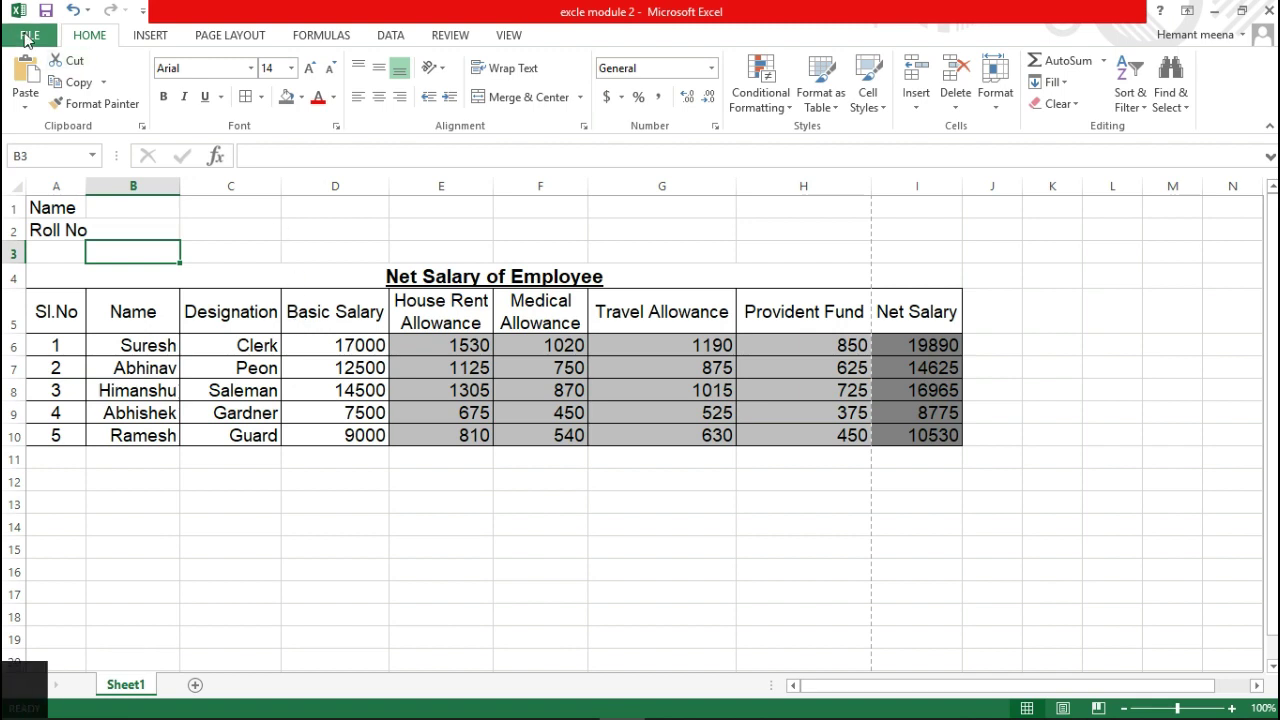
left_click(29, 36)
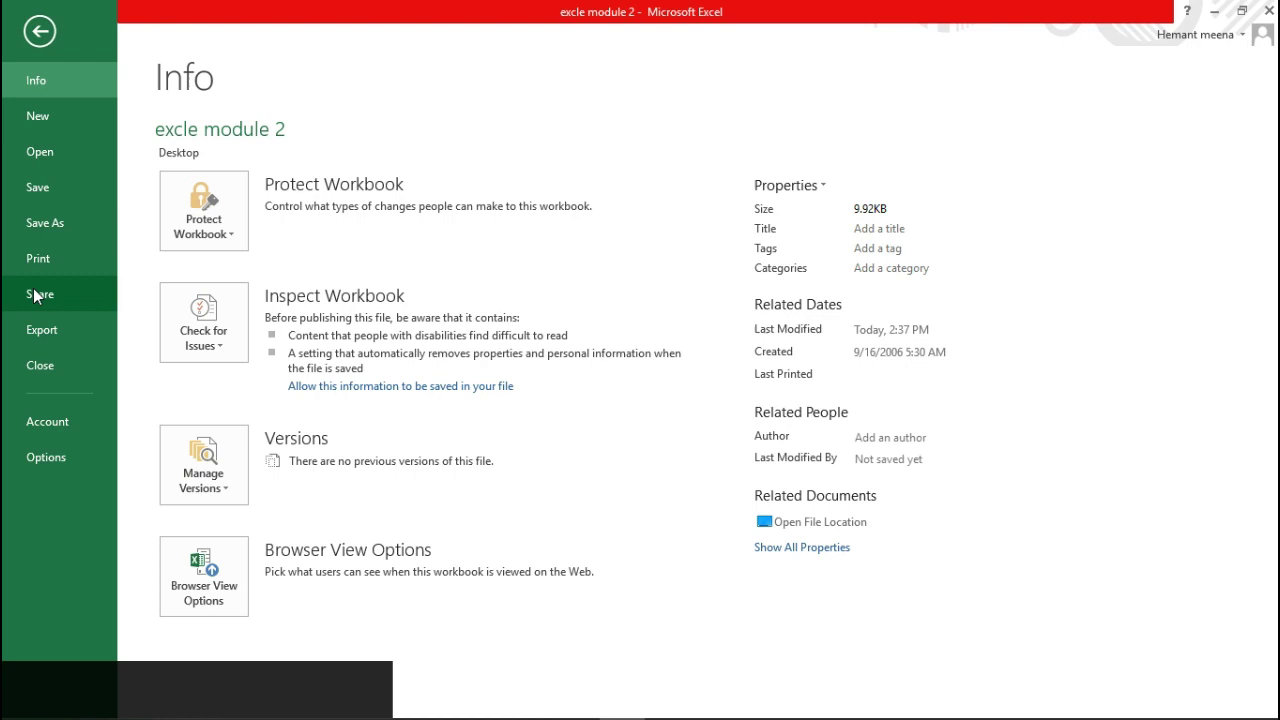
left_click(39, 33)
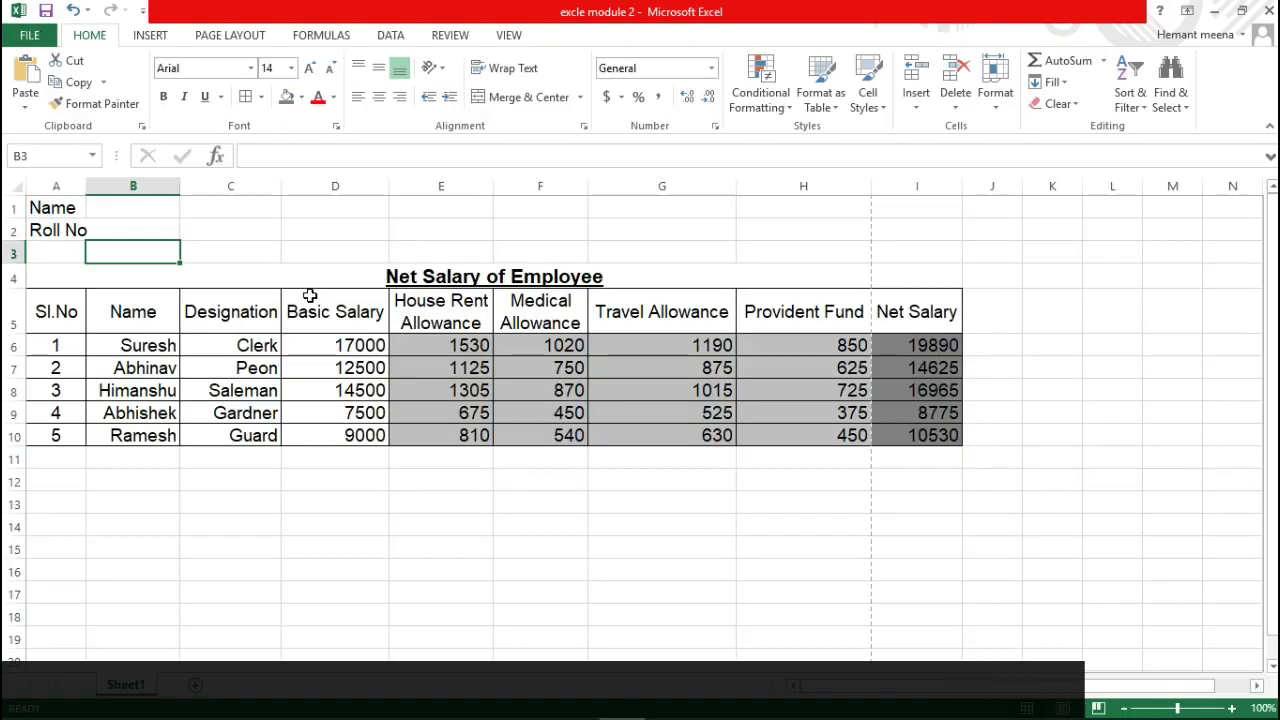